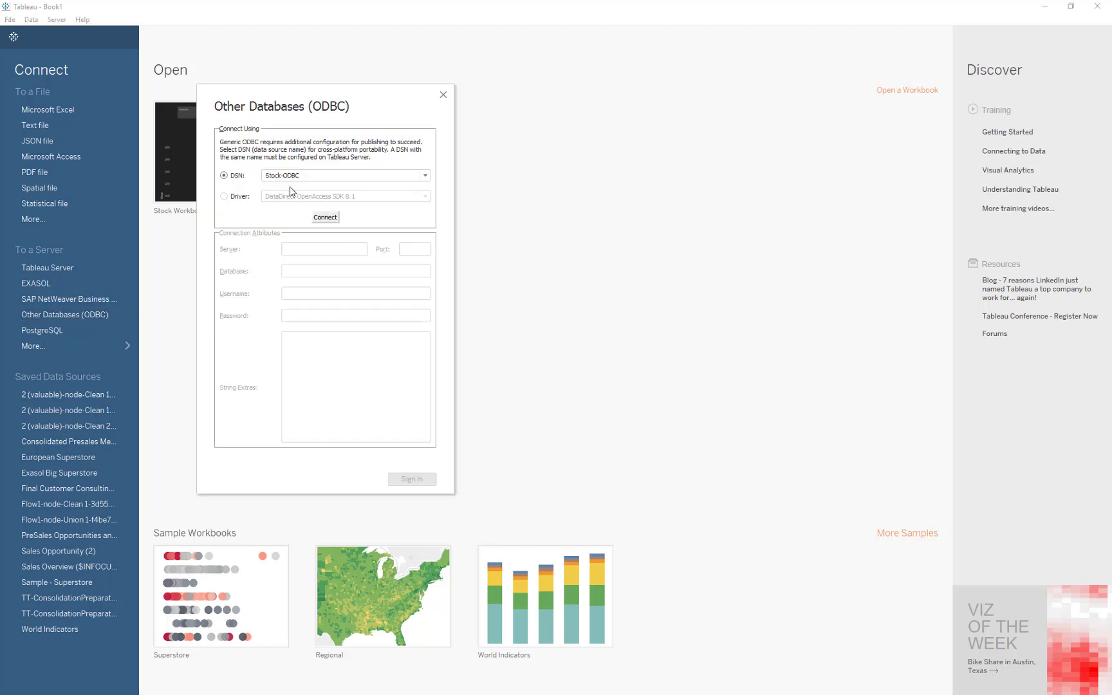
Connect to the Stock-ODBC data source and add the AlphaVantage database's TIMESERIES table to the data source canvas.
{"action": "left_click", "coordinate": [317, 220]}
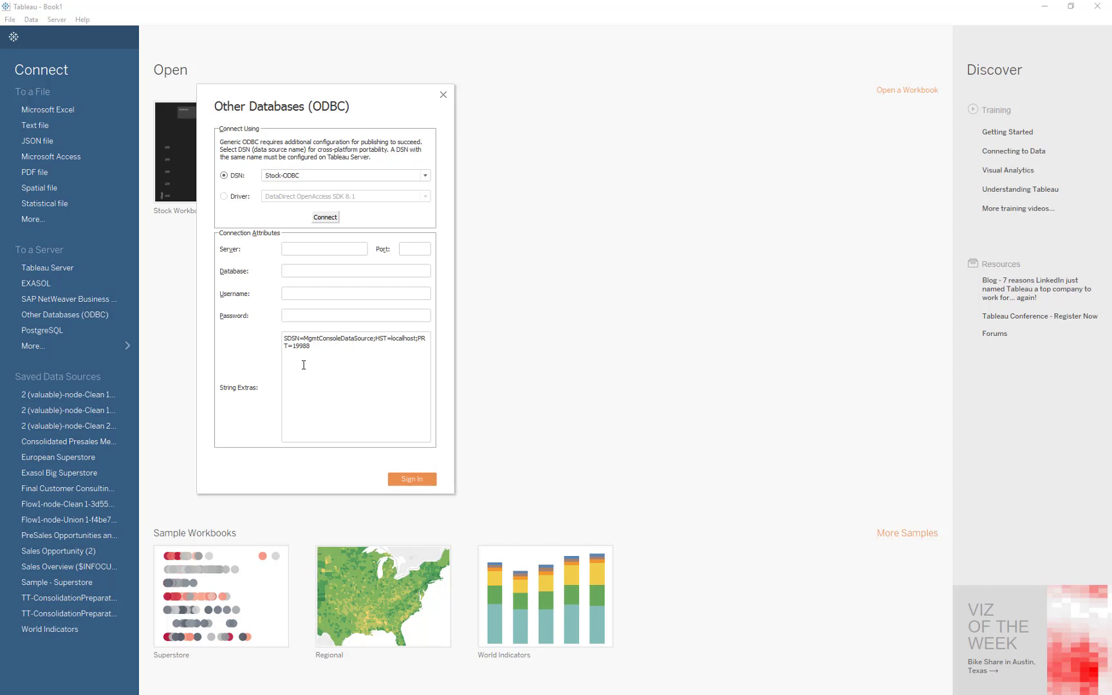
{"action": "left_click", "coordinate": [412, 480]}
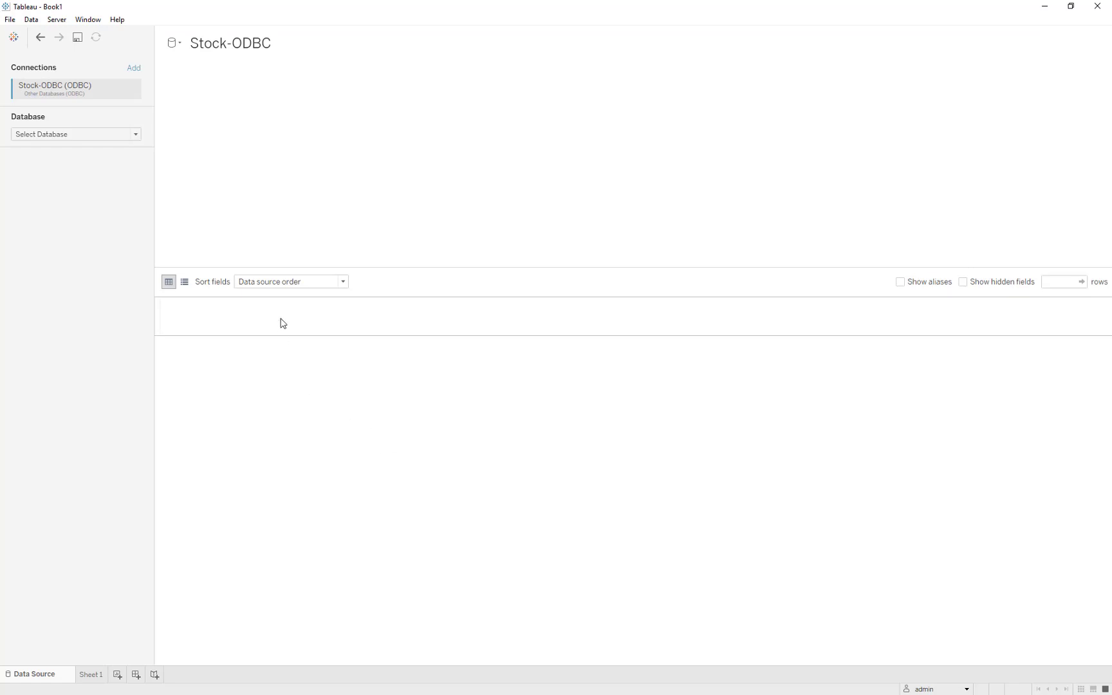
{"action": "left_click", "coordinate": [133, 136]}
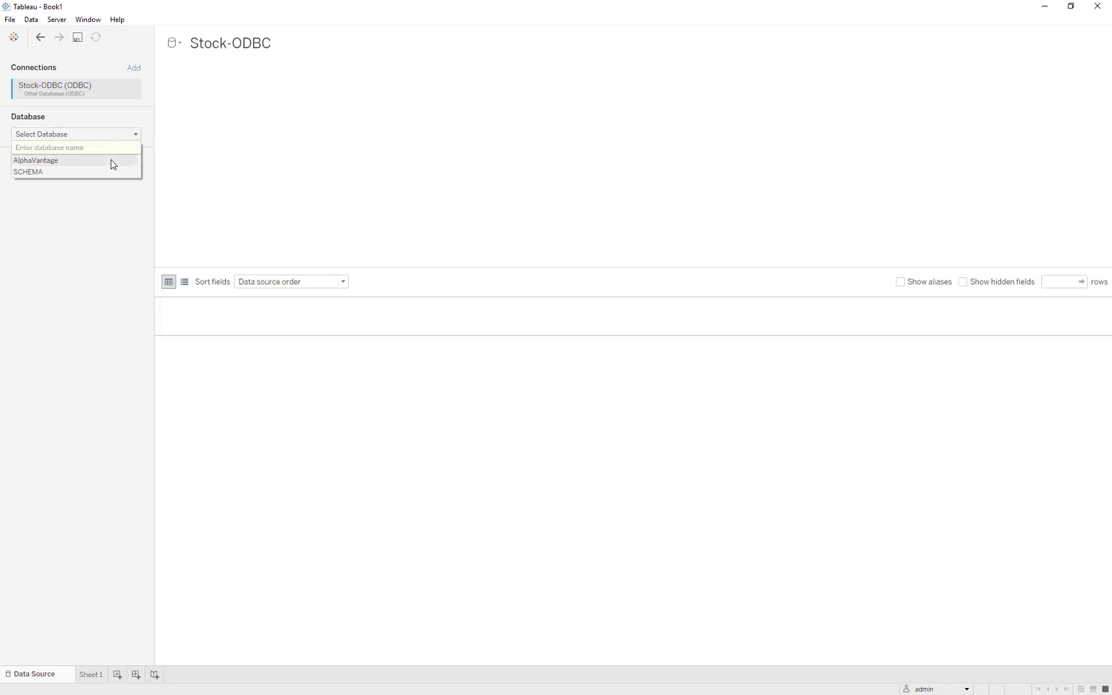
{"action": "left_click", "coordinate": [81, 165]}
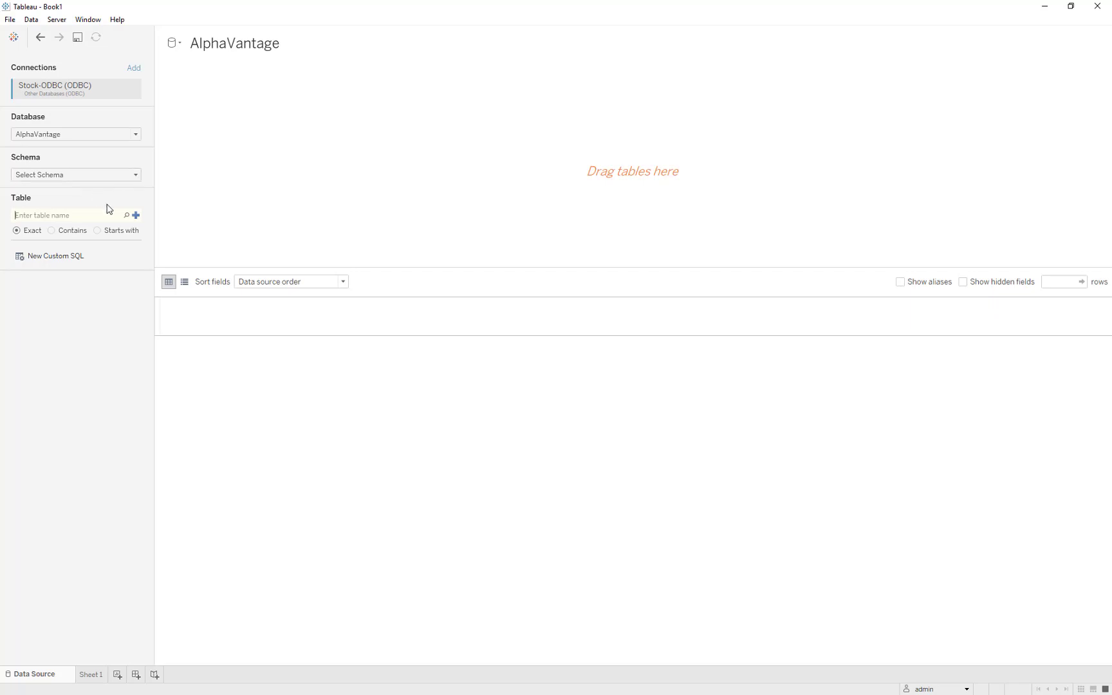
{"action": "left_click", "coordinate": [126, 216]}
{"action": "left_click_drag", "start_coordinate": [88, 251], "coordinate": [228, 230]}
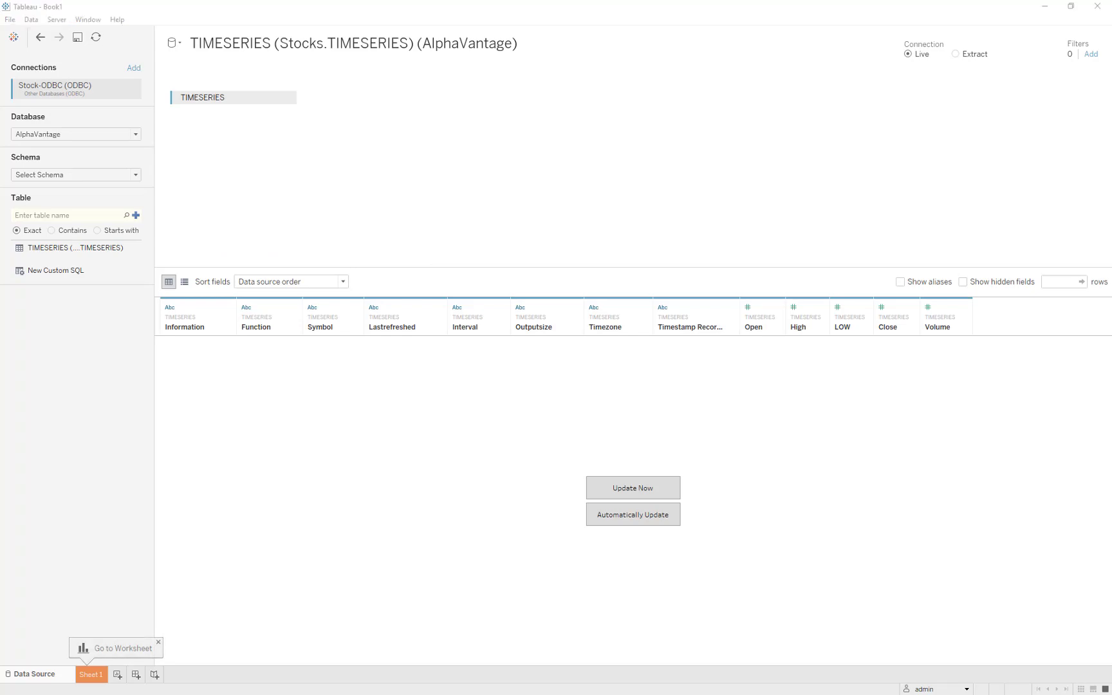
Switch to the Alpha Vantage API documentation in Chrome and examine the TIME_SERIES_WEEKLY function's required parameters and example query.
{"action": "left_click_drag", "start_coordinate": [0, 133], "coordinate": [399, 0]}
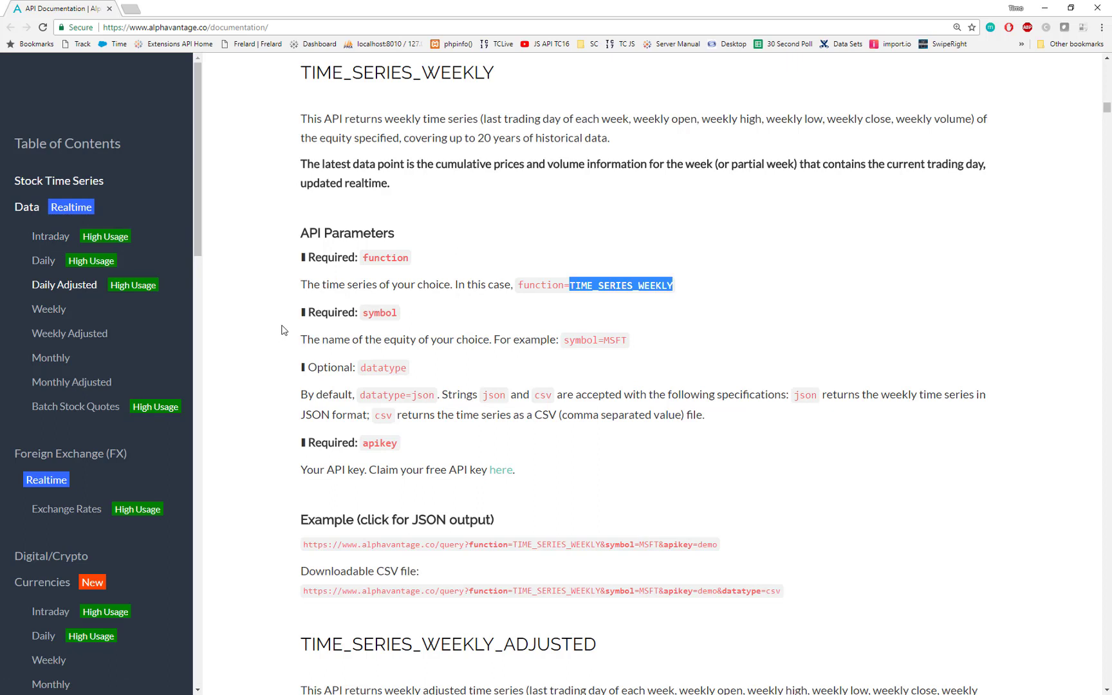
{"action": "left_click", "coordinate": [293, 300]}
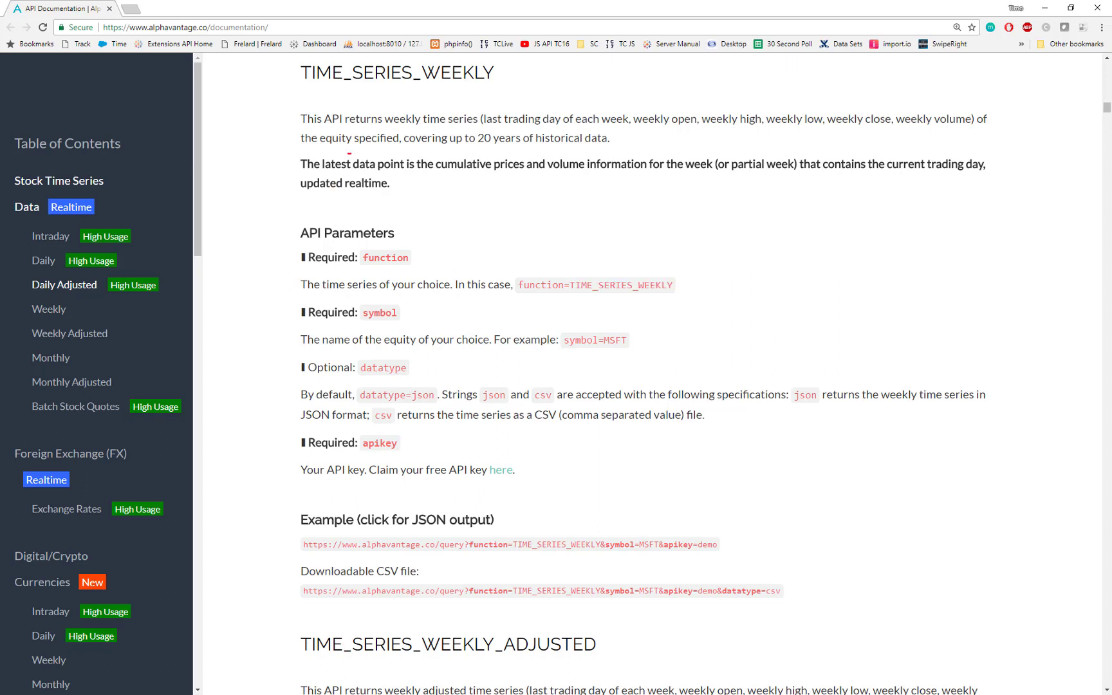
{"action": "left_click_drag", "start_coordinate": [479, 85], "coordinate": [316, 84]}
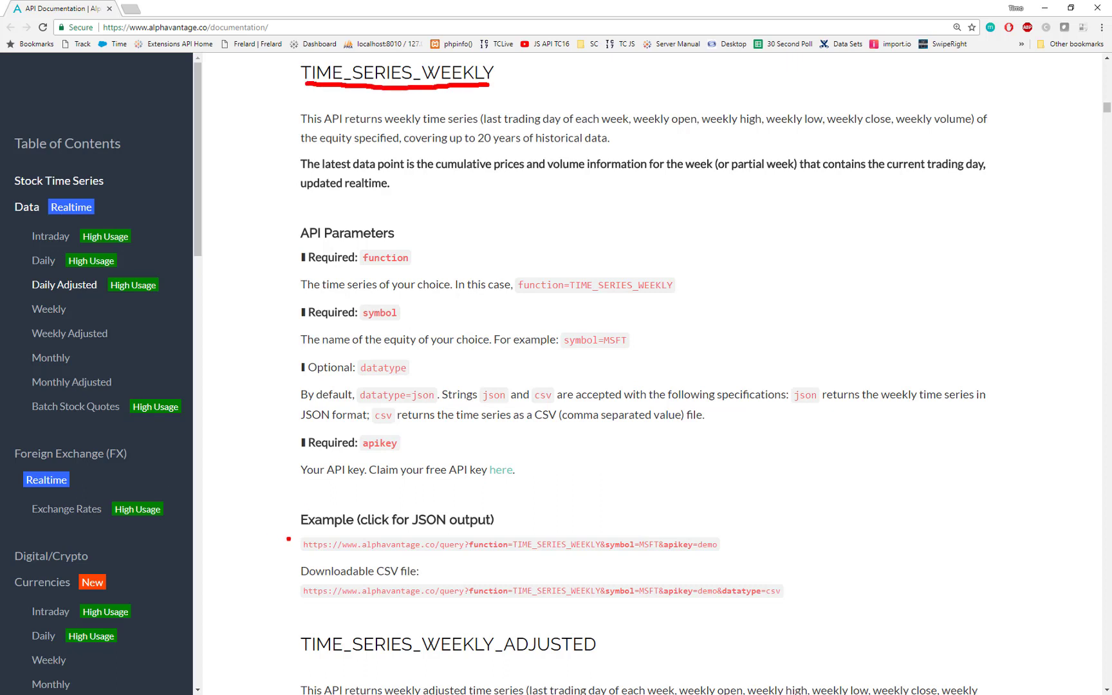
{"action": "left_click_drag", "start_coordinate": [288, 539], "coordinate": [220, 485]}
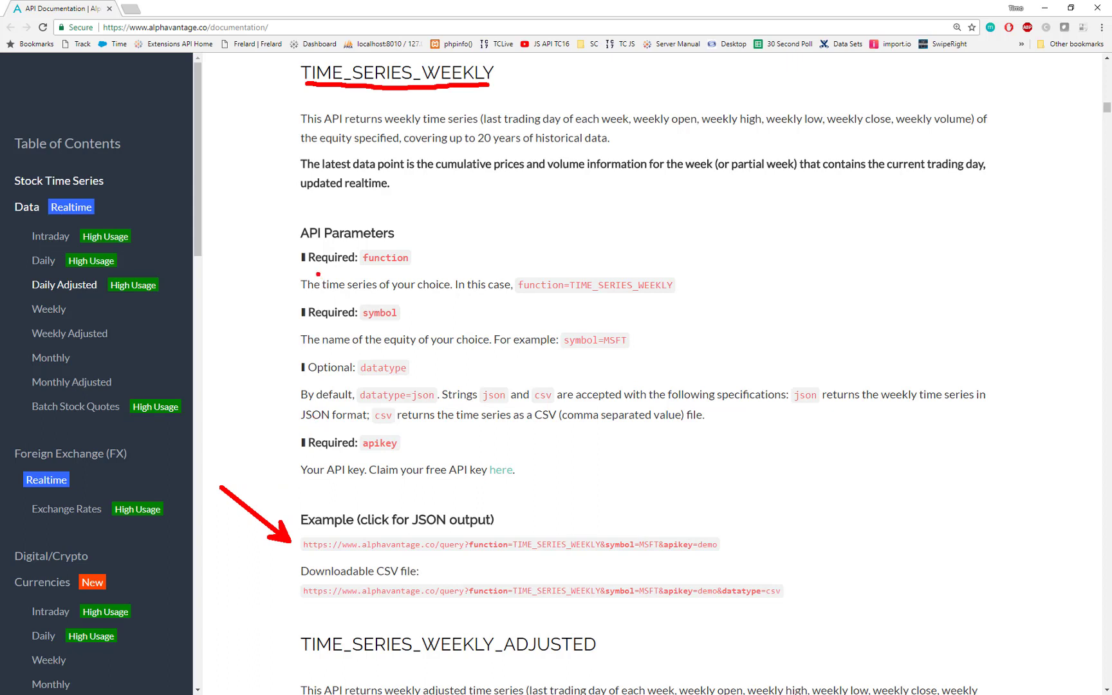
{"action": "mouse_move", "coordinate": [307, 247]}
{"action": "left_mouse_down"}
{"action": "mouse_move", "coordinate": [288, 248]}
{"action": "mouse_move", "coordinate": [289, 315]}
{"action": "mouse_move", "coordinate": [314, 321]}
{"action": "left_mouse_up"}
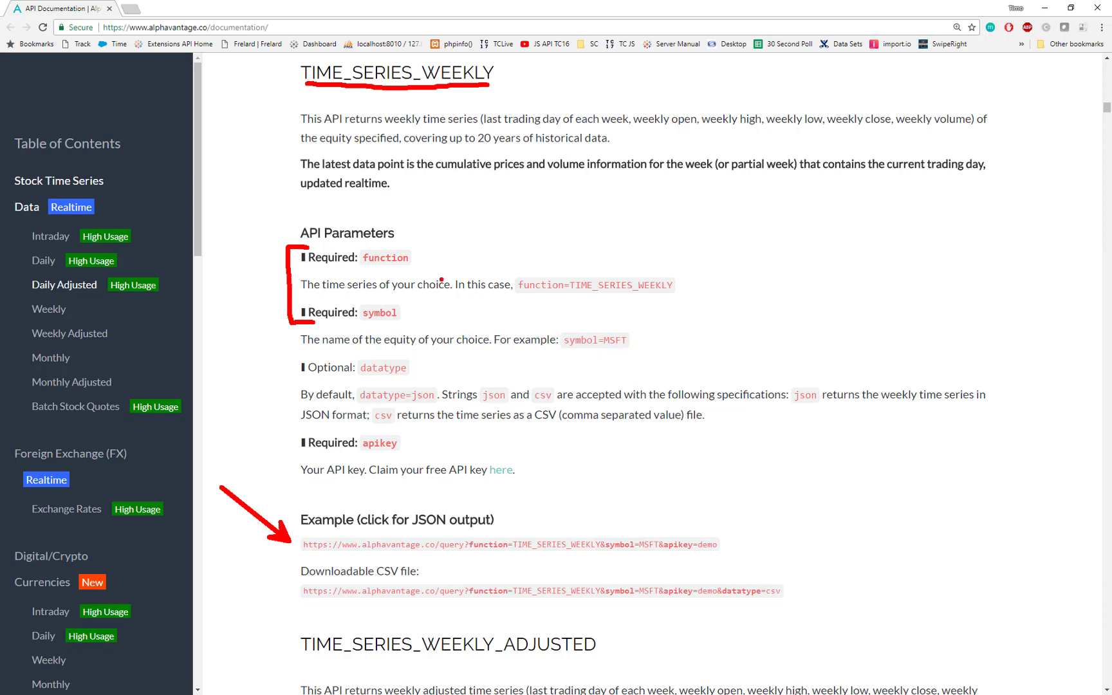
{"action": "key", "text": "Escape"}
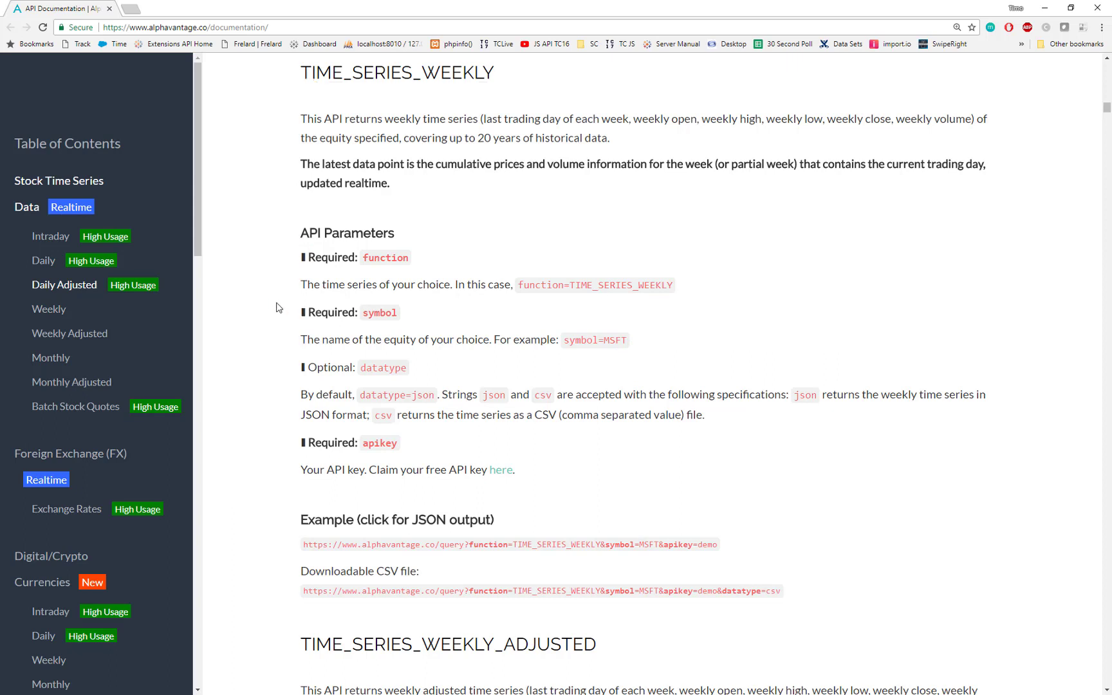
Copy the function value TIME_SERIES_WEEKLY from the API parameters in the documentation.
{"action": "left_click_drag", "start_coordinate": [568, 285], "coordinate": [673, 286]}
{"action": "key", "text": "ctrl+c"}
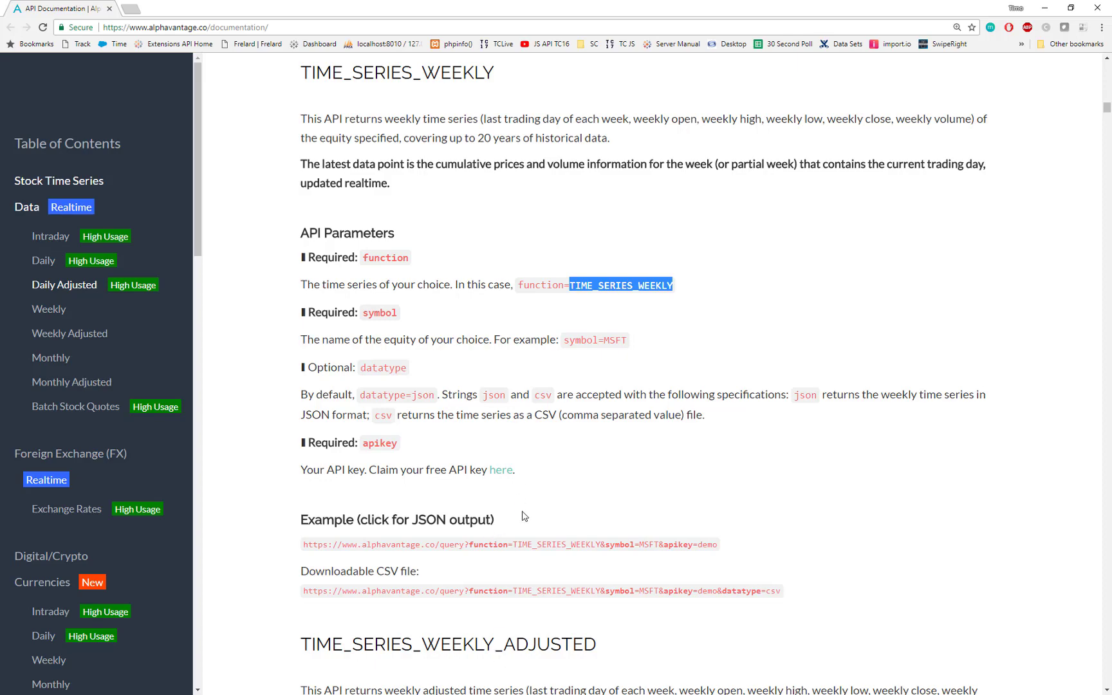
{"action": "scroll", "coordinate": [518, 421], "scroll_direction": "up", "scroll_amount": 1}
{"action": "scroll", "coordinate": [512, 422], "scroll_direction": "down", "scroll_amount": 1}
Return to Tableau and add a data source filter on Function with TIME_SERIES_WEEKLY as its custom value.
{"action": "left_click_drag", "start_coordinate": [484, 13], "coordinate": [0, 164]}
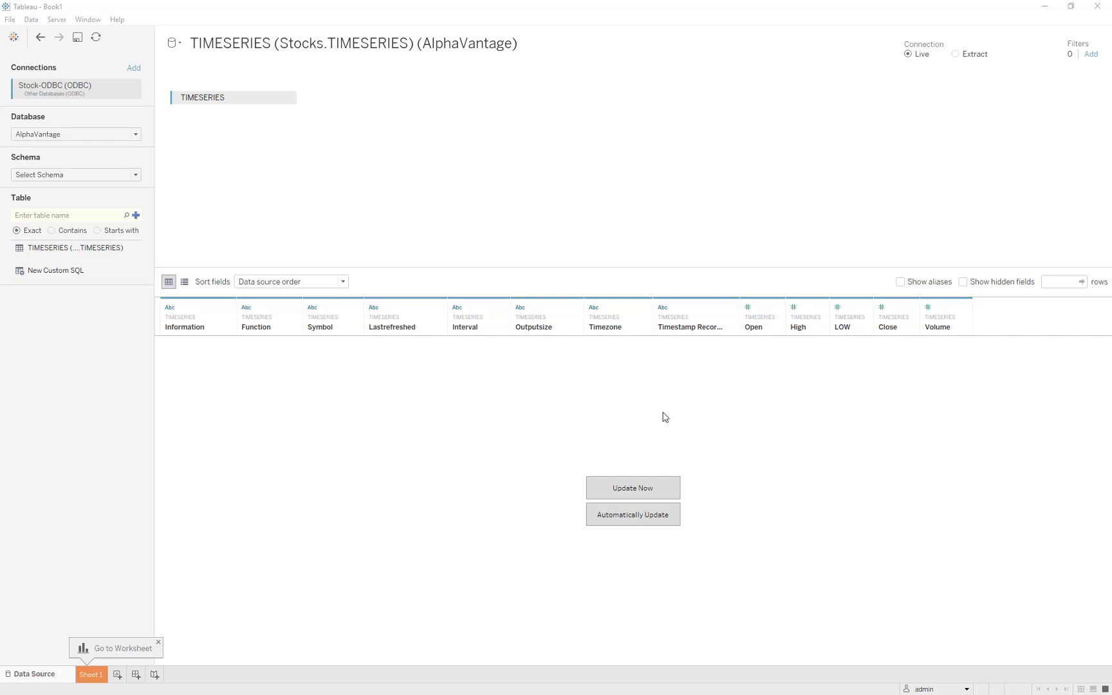
{"action": "left_click", "coordinate": [1087, 55]}
{"action": "left_click", "coordinate": [453, 379]}
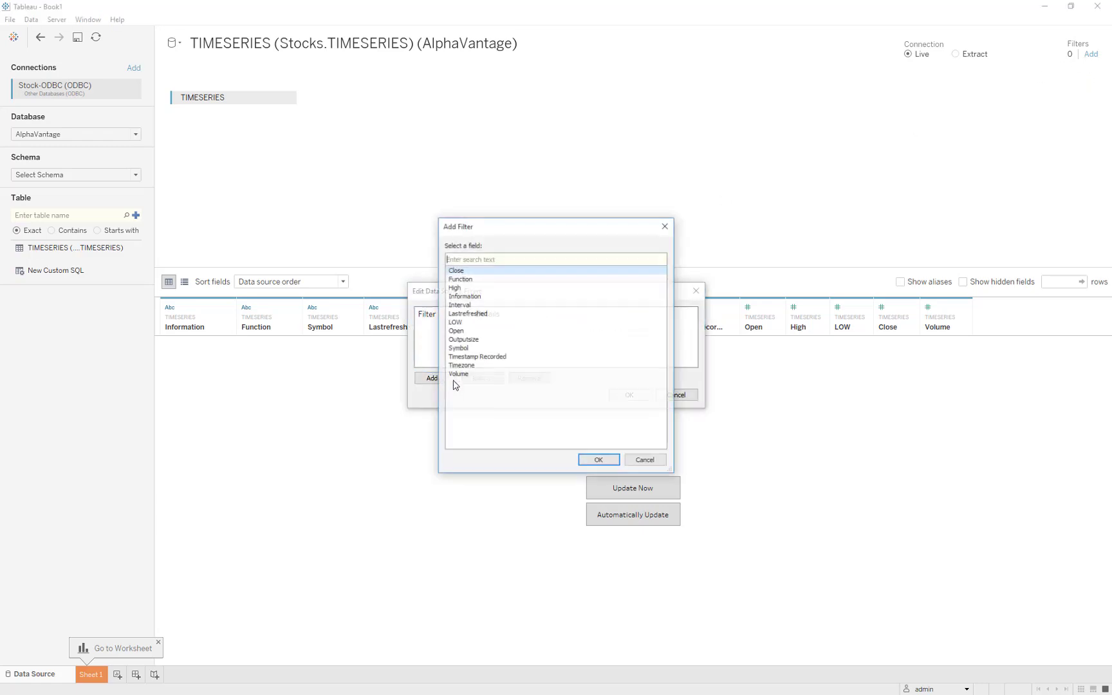
{"action": "left_click", "coordinate": [489, 280]}
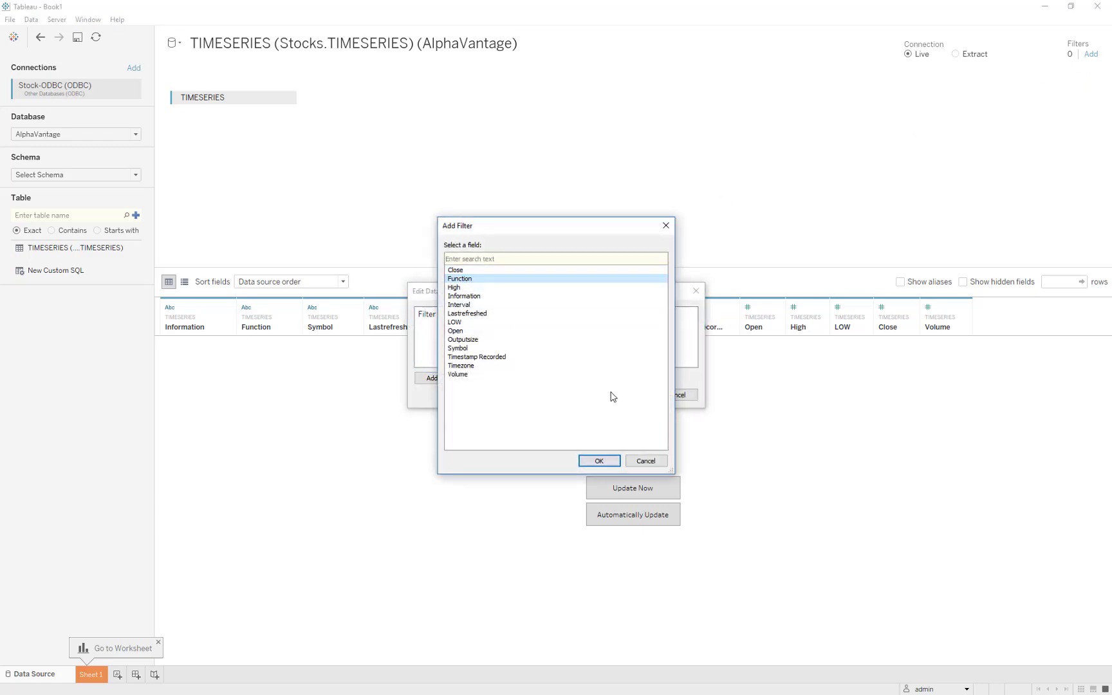
{"action": "left_click", "coordinate": [598, 461]}
{"action": "left_click", "coordinate": [516, 253]}
{"action": "key", "text": "ctrl+v"}
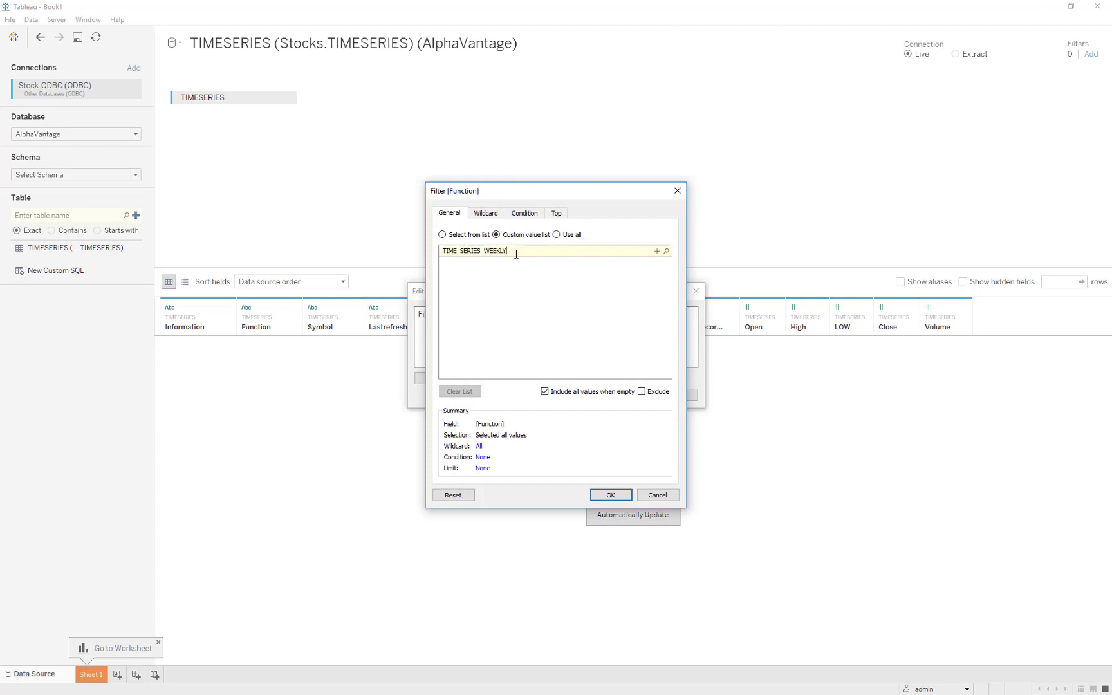
{"action": "left_click", "coordinate": [656, 250]}
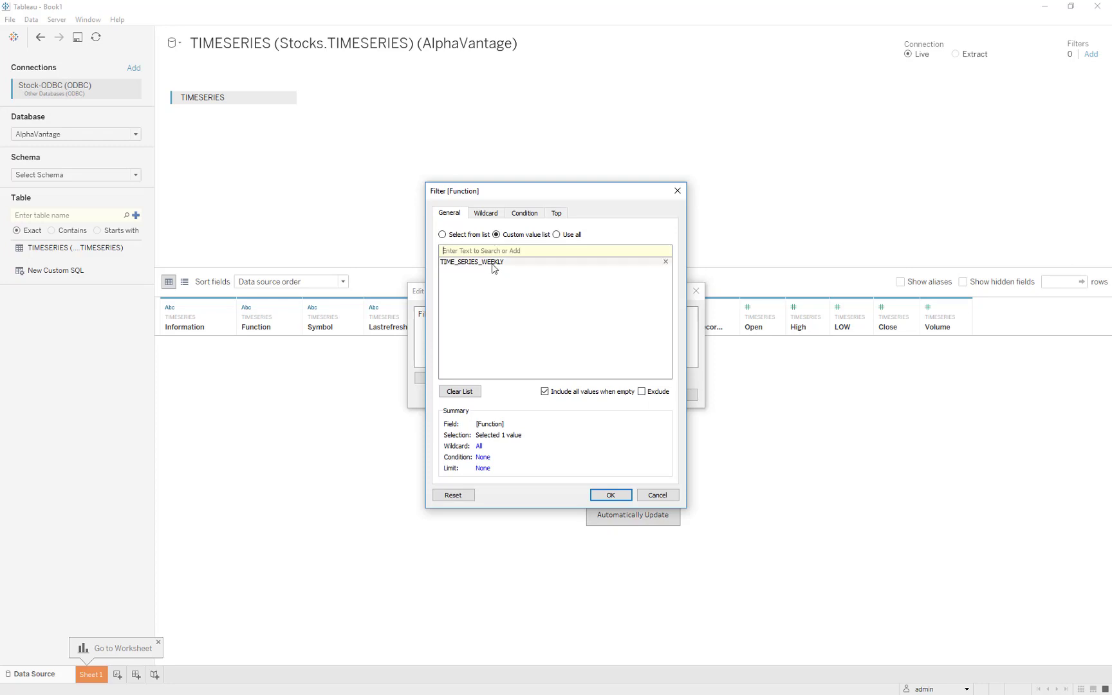
{"action": "left_click", "coordinate": [610, 493]}
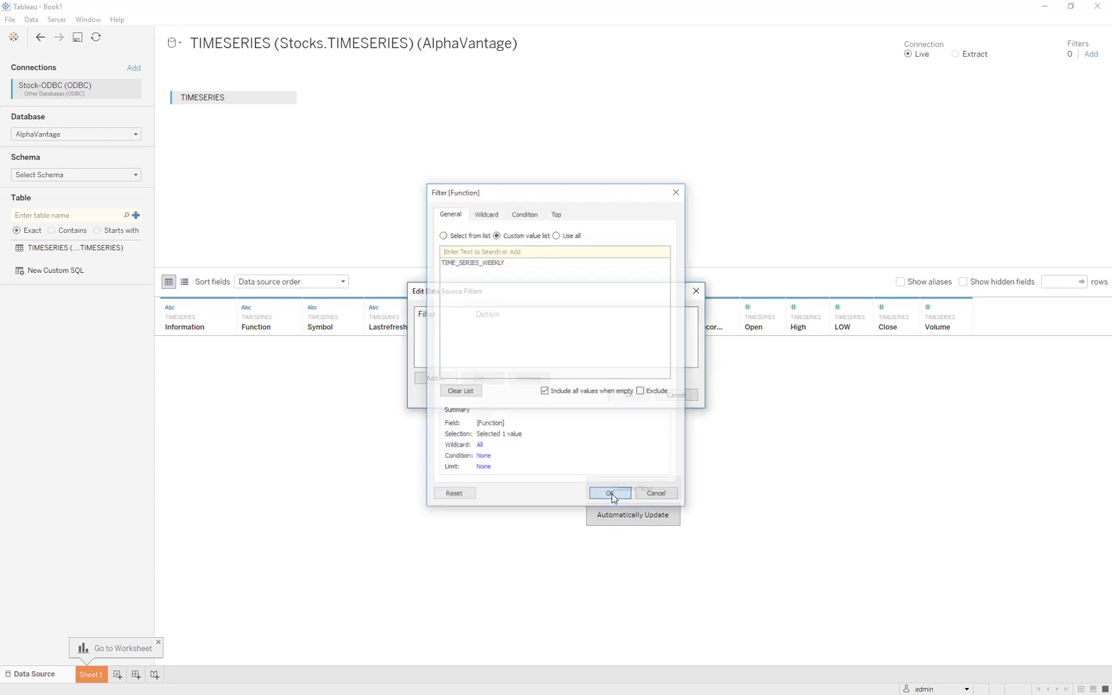
Add a second data source filter on Symbol with the custom value FB, apply the filters and update the data preview.
{"action": "left_click", "coordinate": [443, 379]}
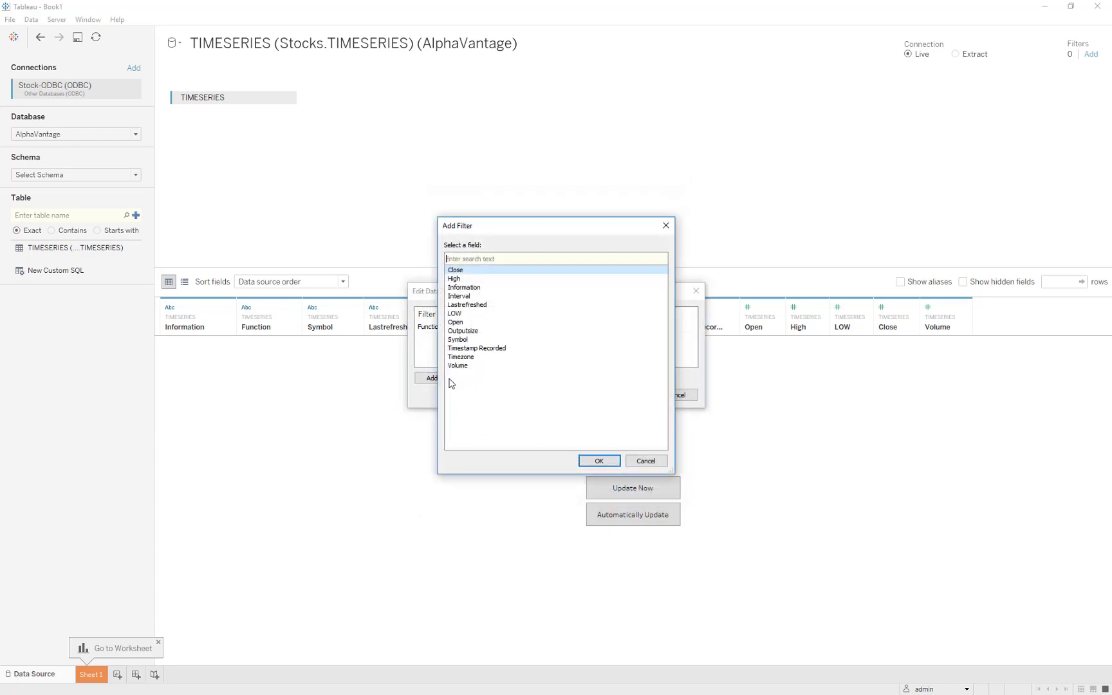
{"action": "double_click", "coordinate": [470, 341]}
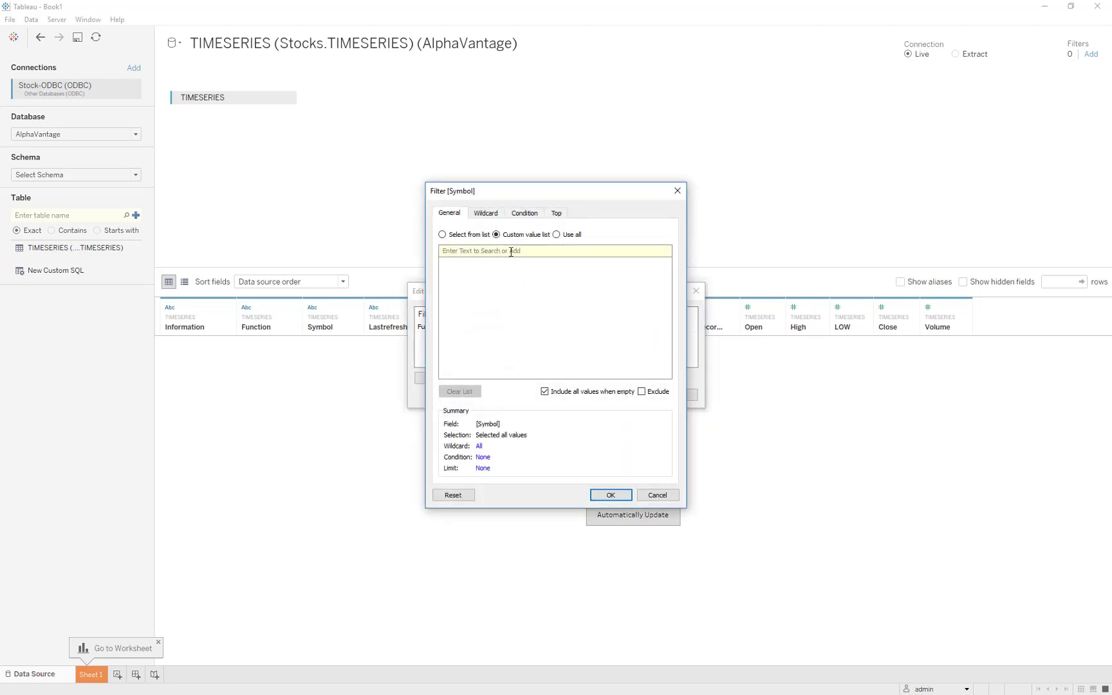
{"action": "type", "text": "FB"}
{"action": "left_click", "coordinate": [657, 251]}
{"action": "left_click", "coordinate": [608, 495]}
{"action": "left_click", "coordinate": [626, 395]}
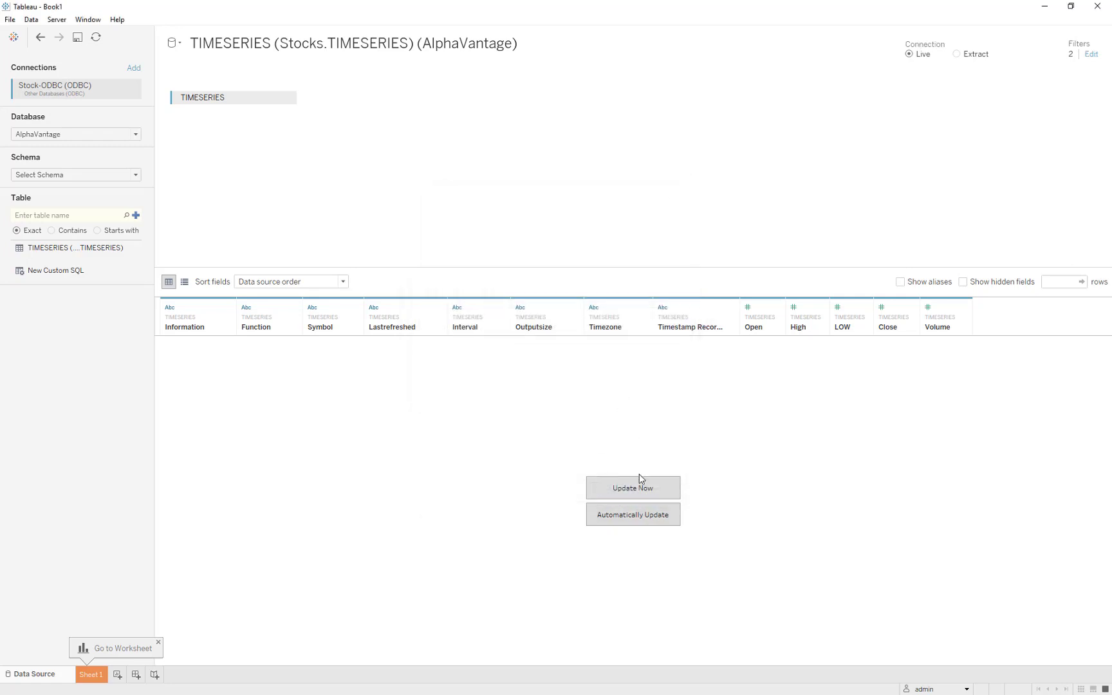
{"action": "left_click", "coordinate": [659, 490]}
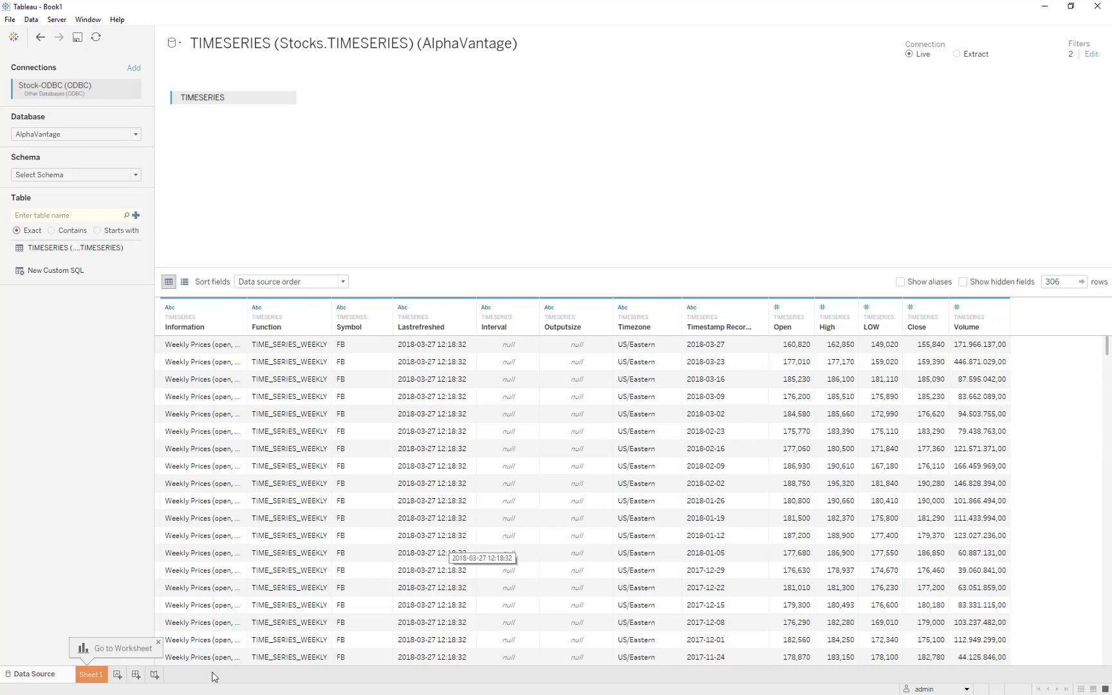
On Sheet 1, chart the sum of Close by Timestamp Recorded and fit the chart to Entire View.
{"action": "left_click", "coordinate": [90, 674]}
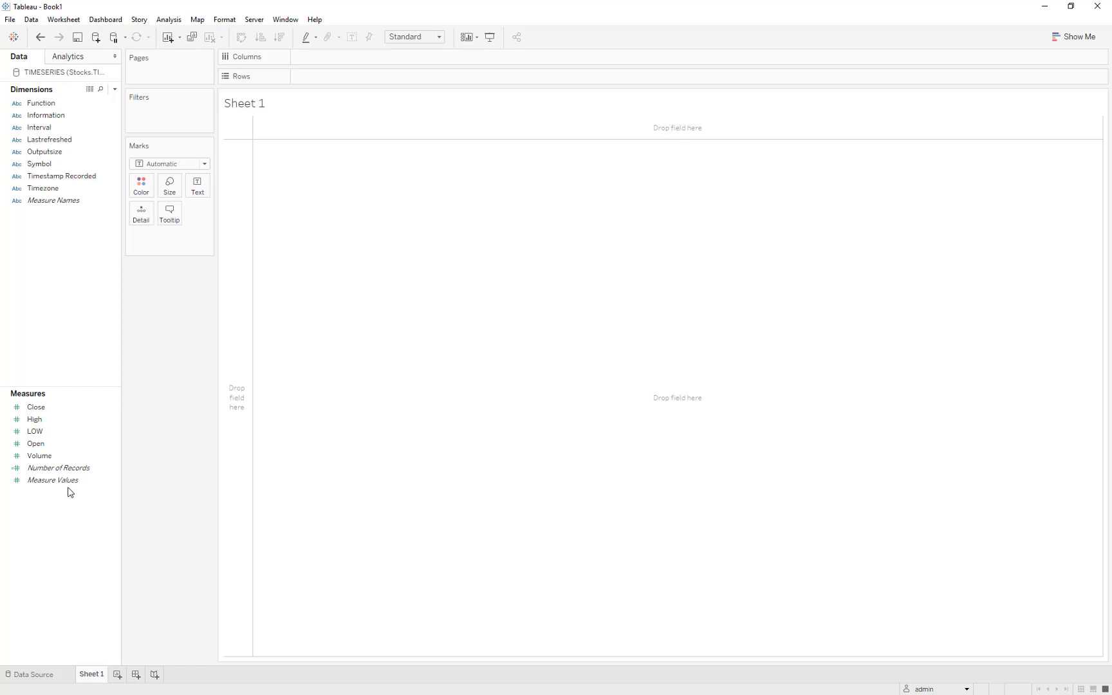
{"action": "left_click", "coordinate": [55, 421]}
{"action": "left_click", "coordinate": [43, 411]}
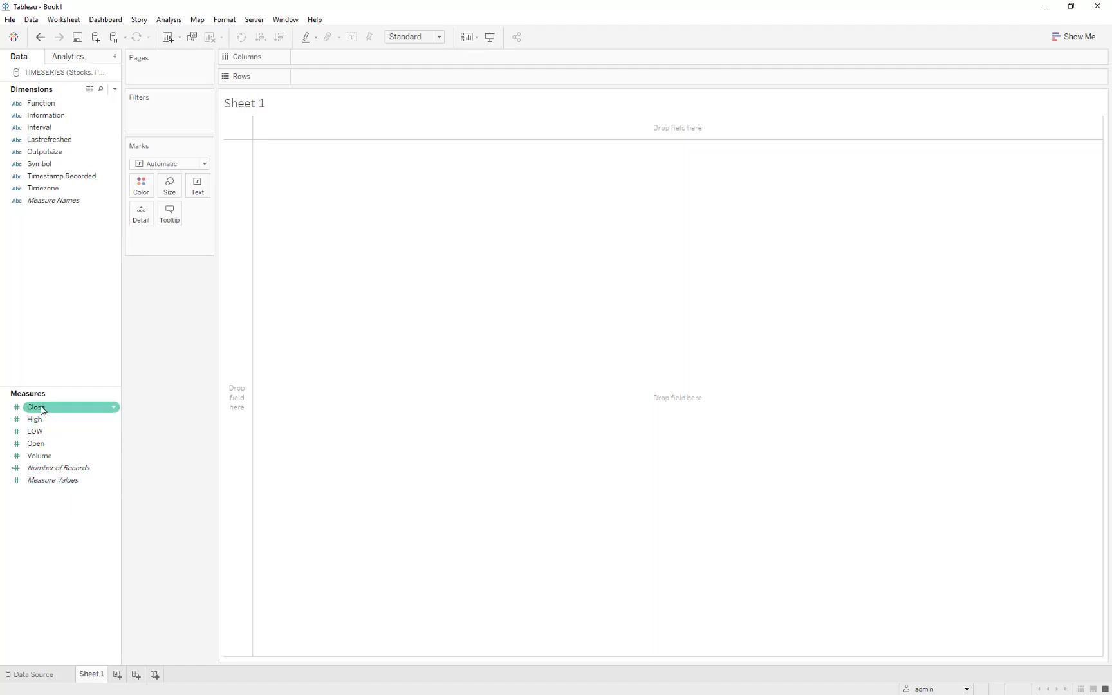
{"action": "left_click_drag", "start_coordinate": [43, 410], "coordinate": [234, 406]}
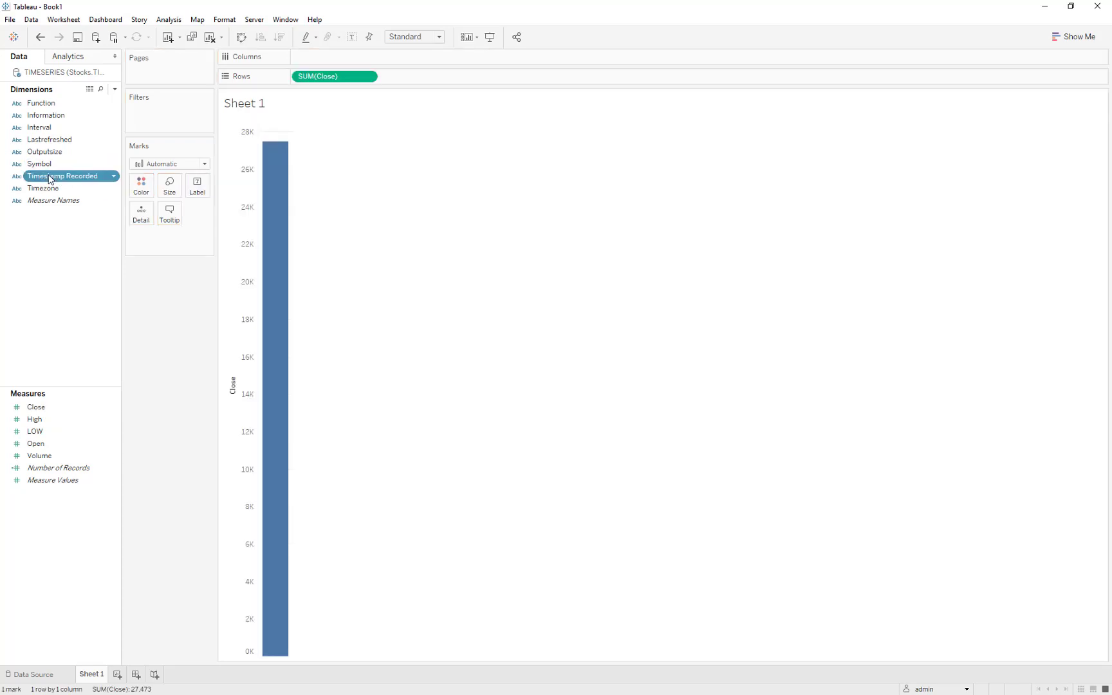
{"action": "left_click_drag", "start_coordinate": [50, 178], "coordinate": [302, 60]}
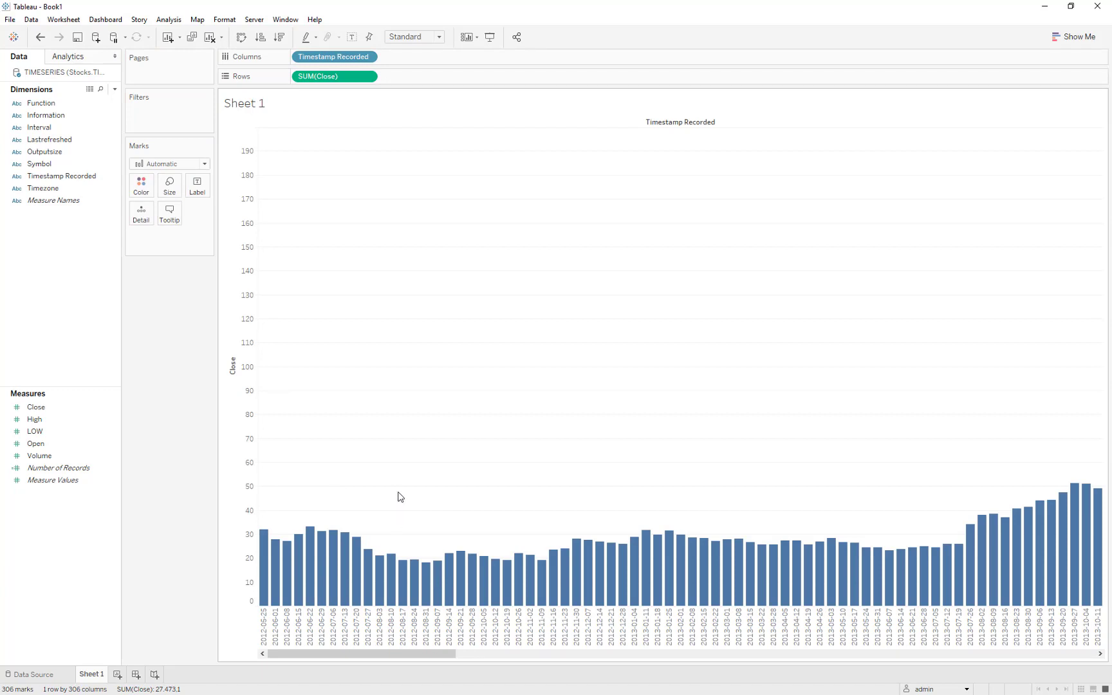
{"action": "left_click", "coordinate": [426, 37]}
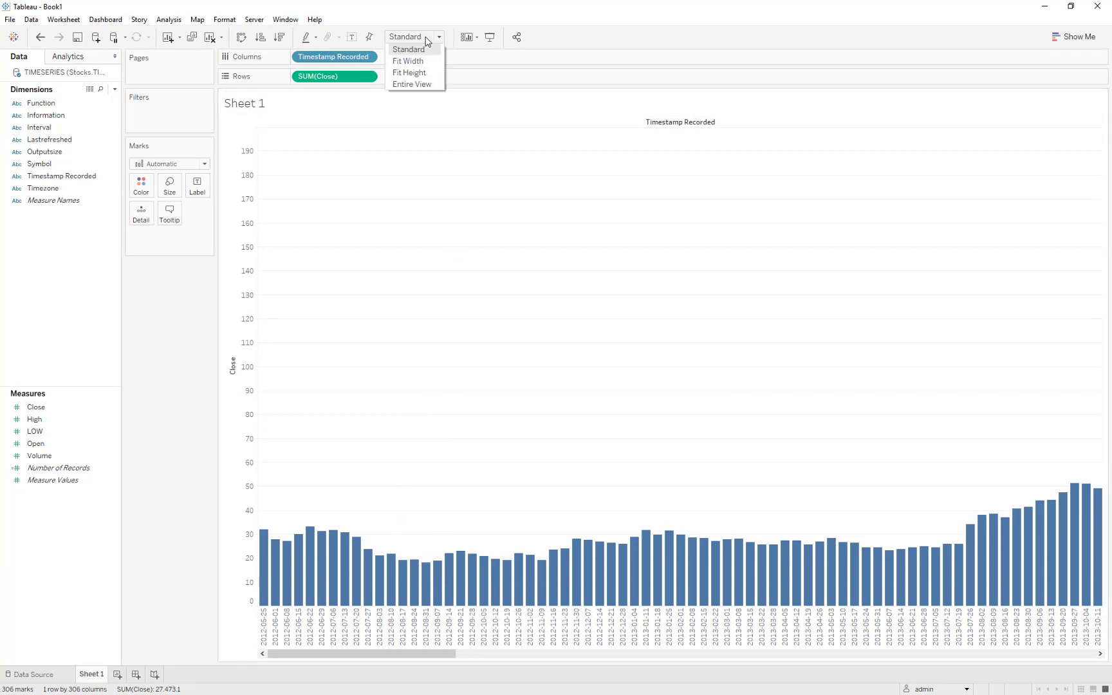
{"action": "left_click", "coordinate": [420, 80]}
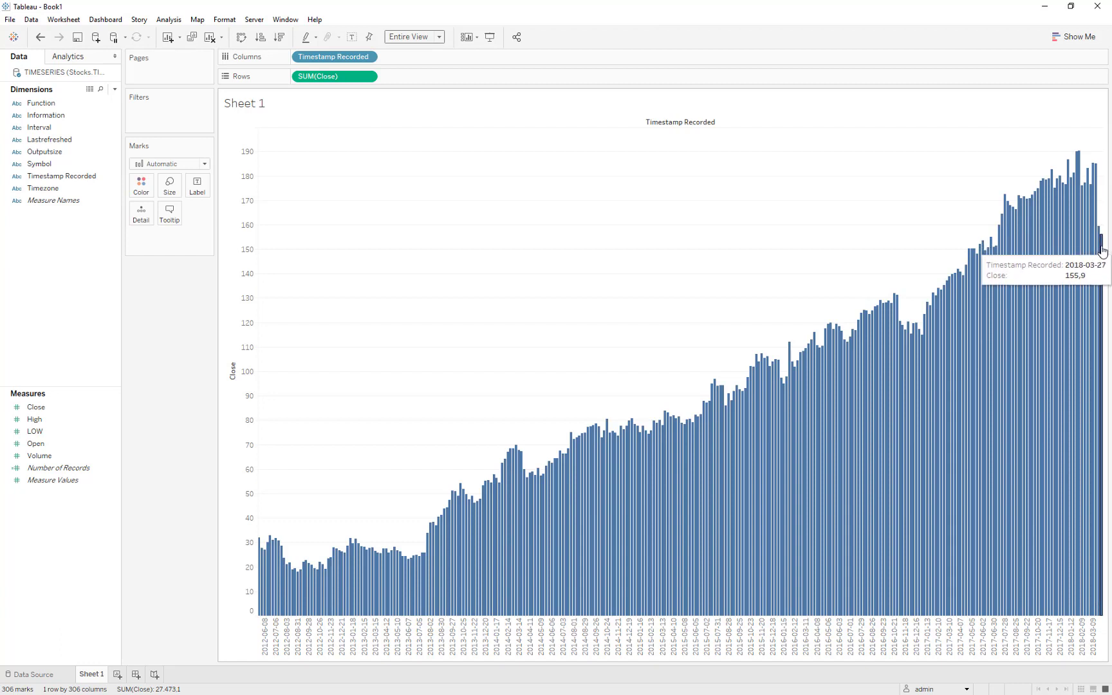
Apply a Percent Difference quick table calculation to the Close sum and colour the bars by the same calculation.
{"action": "left_click", "coordinate": [373, 77]}
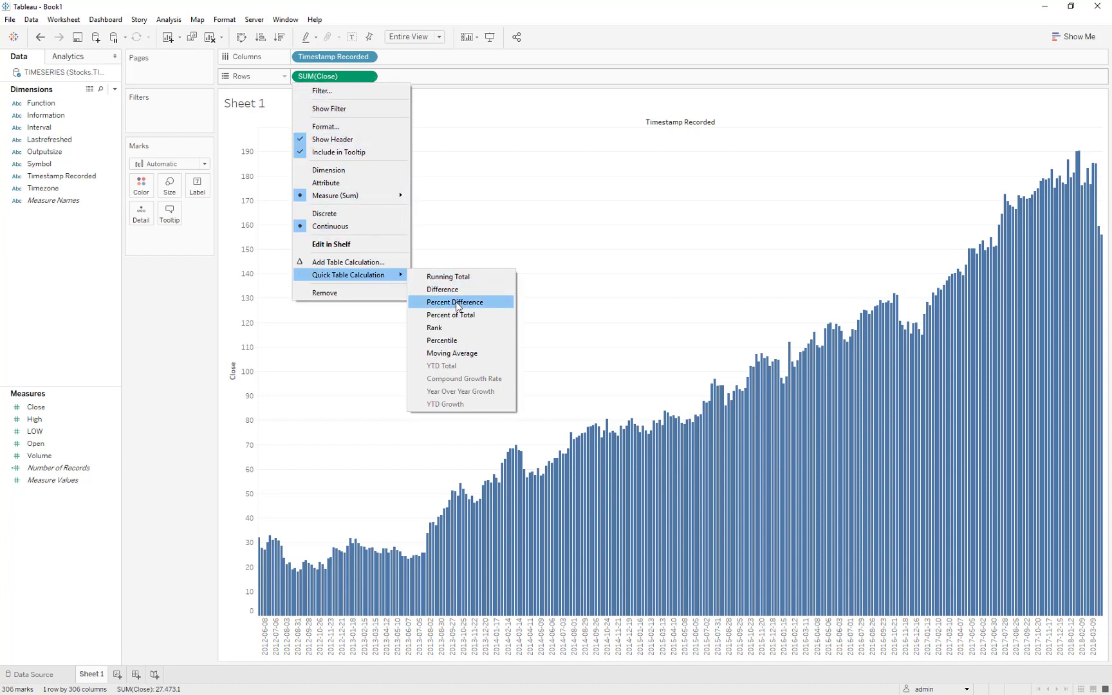
{"action": "left_click", "coordinate": [457, 303]}
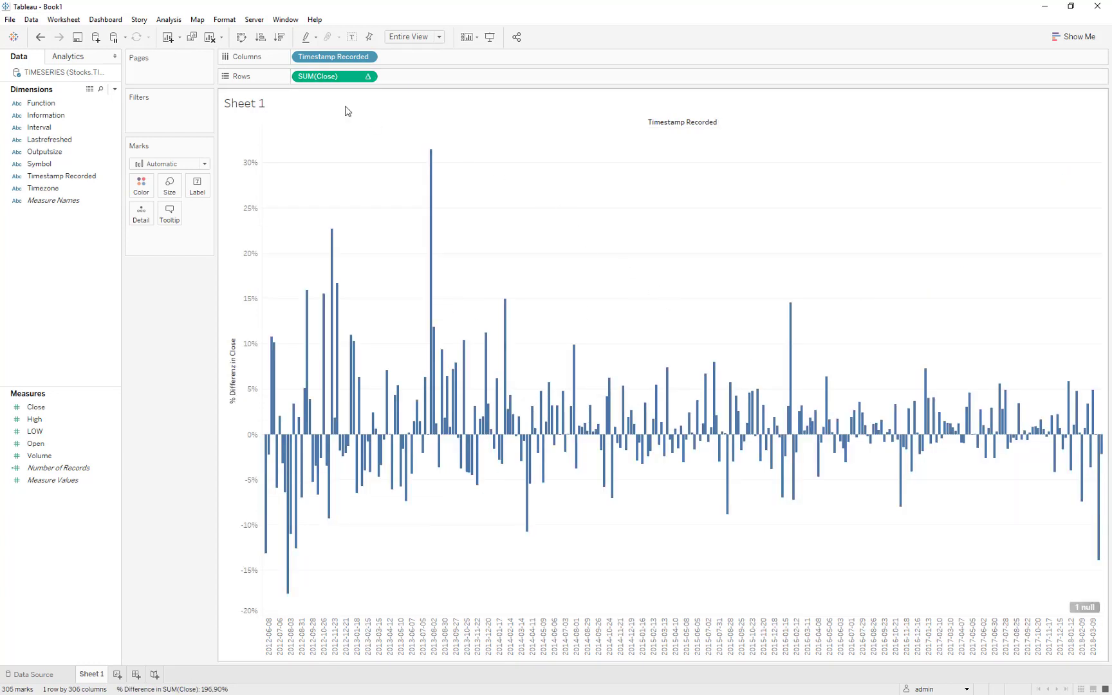
{"action": "left_click_drag", "start_coordinate": [333, 84], "coordinate": [141, 186]}
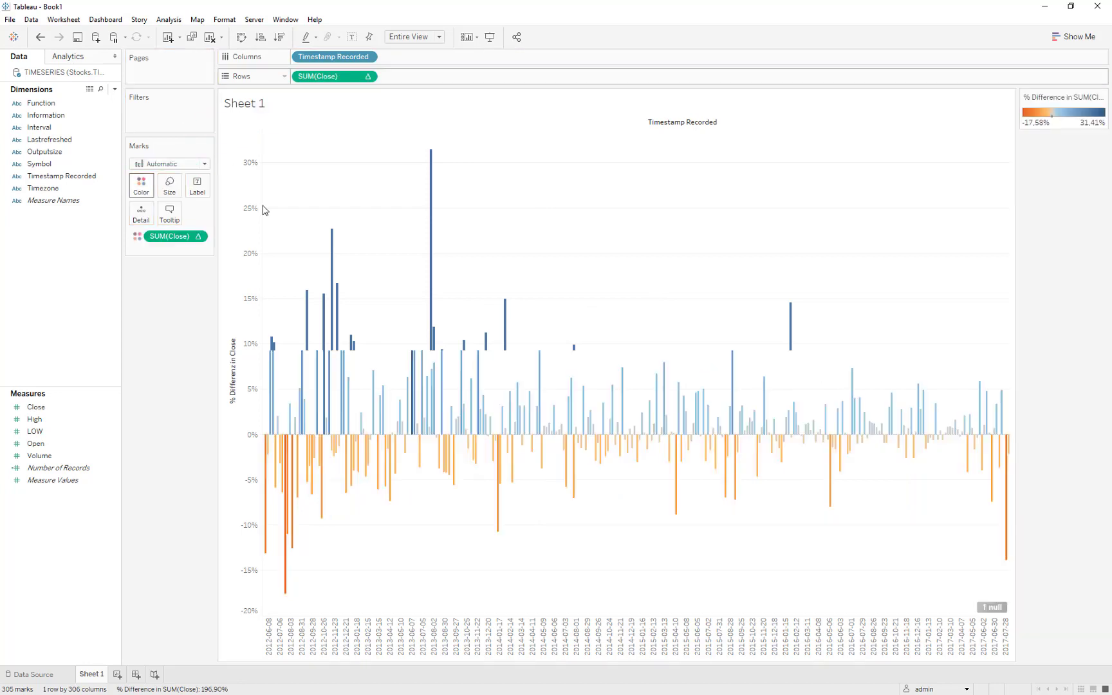
{"action": "mouse_move", "coordinate": [1008, 520]}
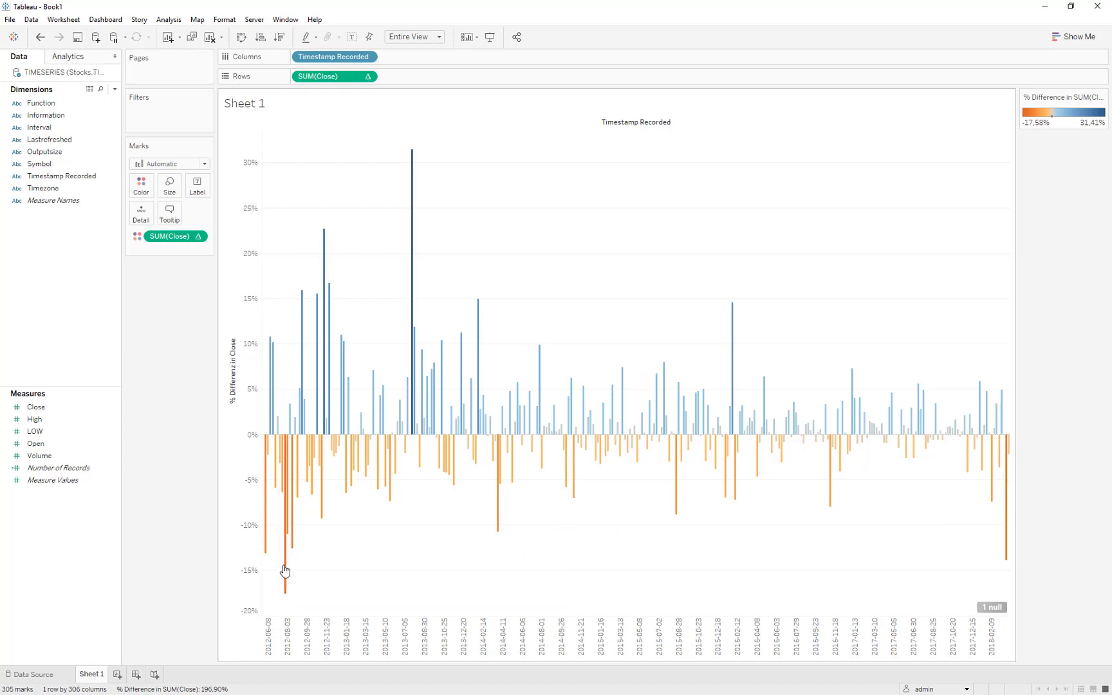
{"action": "mouse_move", "coordinate": [286, 570]}
Rename the worksheet to "% Change FB".
{"action": "double_click", "coordinate": [95, 675]}
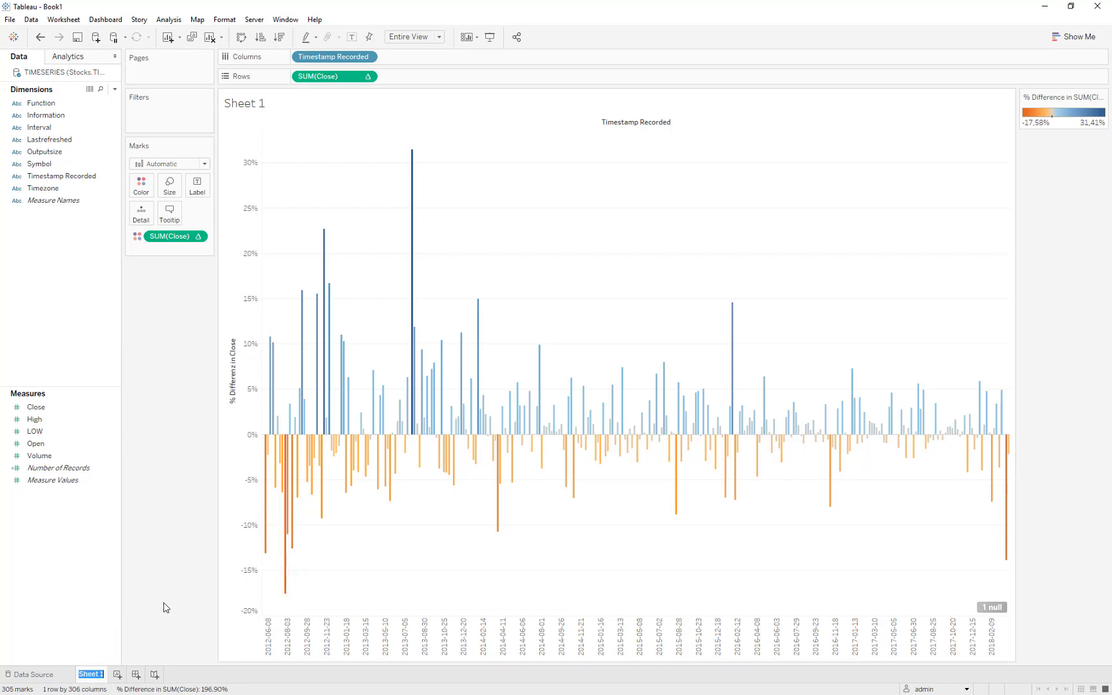
{"action": "type", "text": "% Change FB"}
{"action": "key", "text": "Return"}
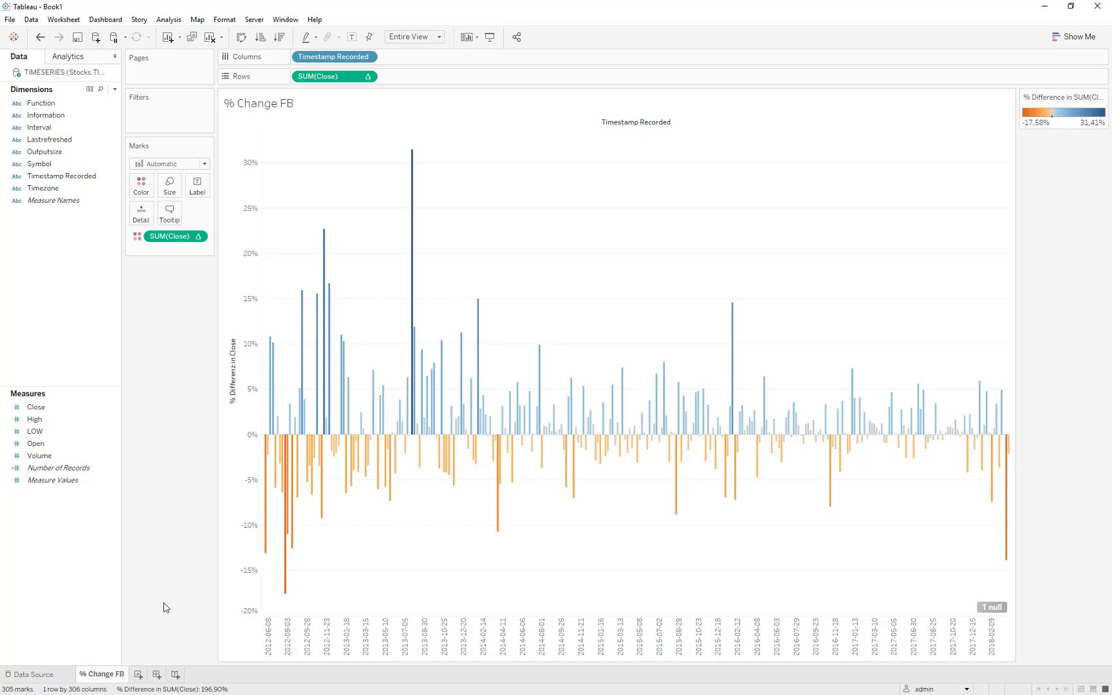
Duplicate the "% Change FB" worksheet and show a filter for the Symbol dimension on the copy.
{"action": "left_click", "coordinate": [192, 37]}
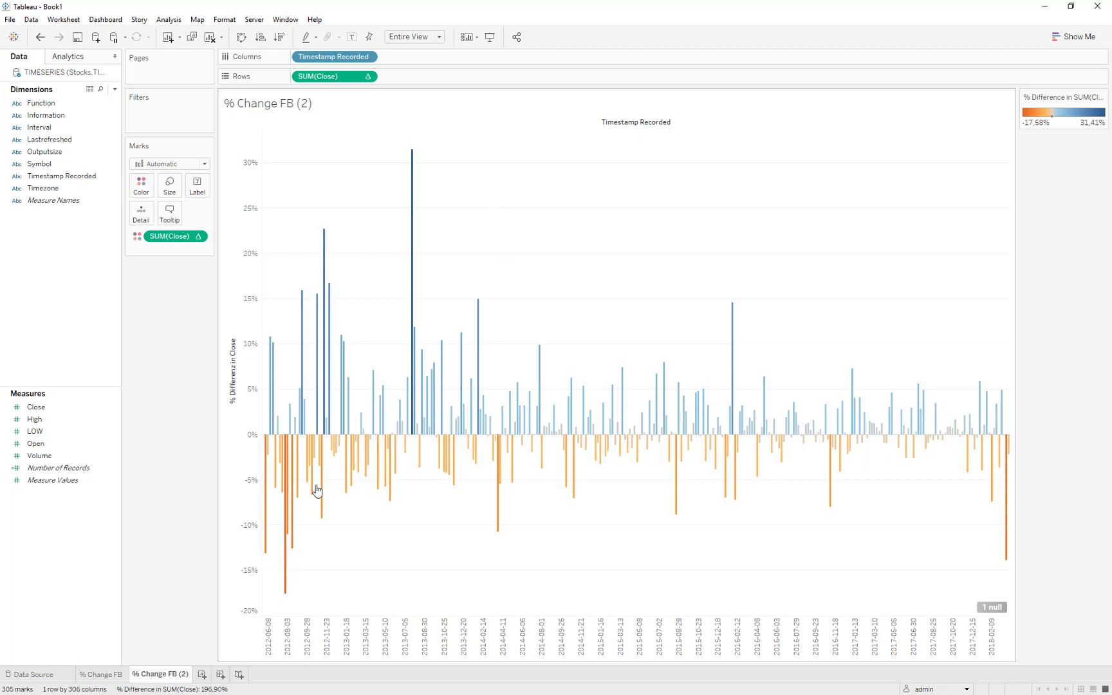
{"action": "right_click", "coordinate": [59, 163]}
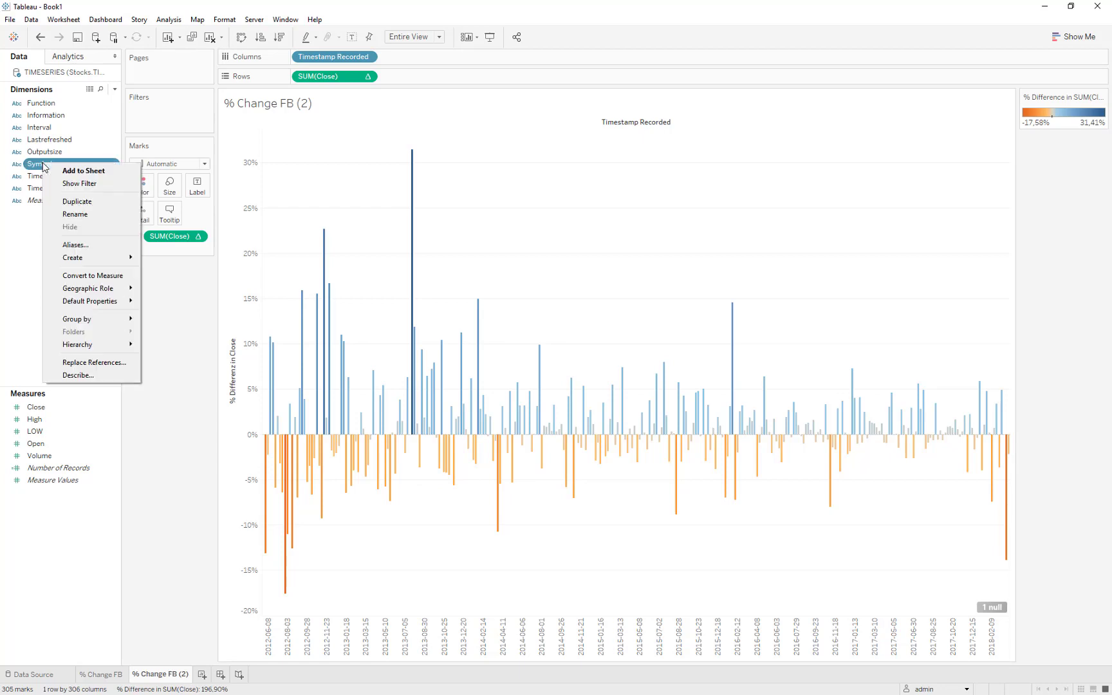
{"action": "left_click", "coordinate": [81, 184]}
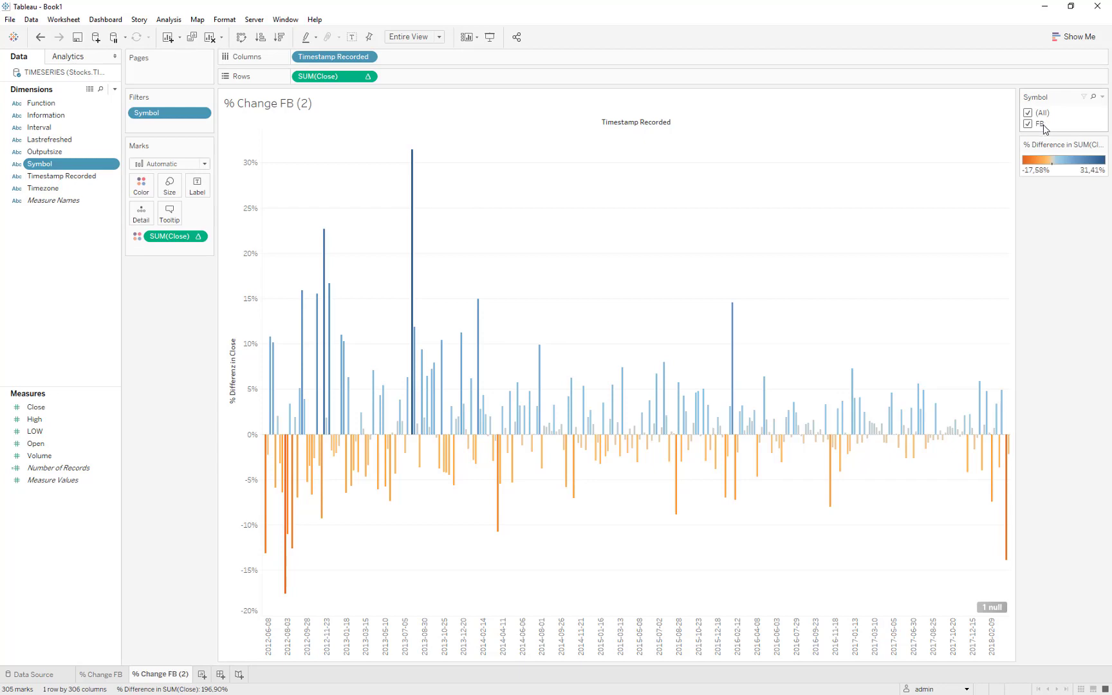
Change the Symbol filter to Multiple Values (custom list) and add MSFT to it.
{"action": "left_click", "coordinate": [1102, 97]}
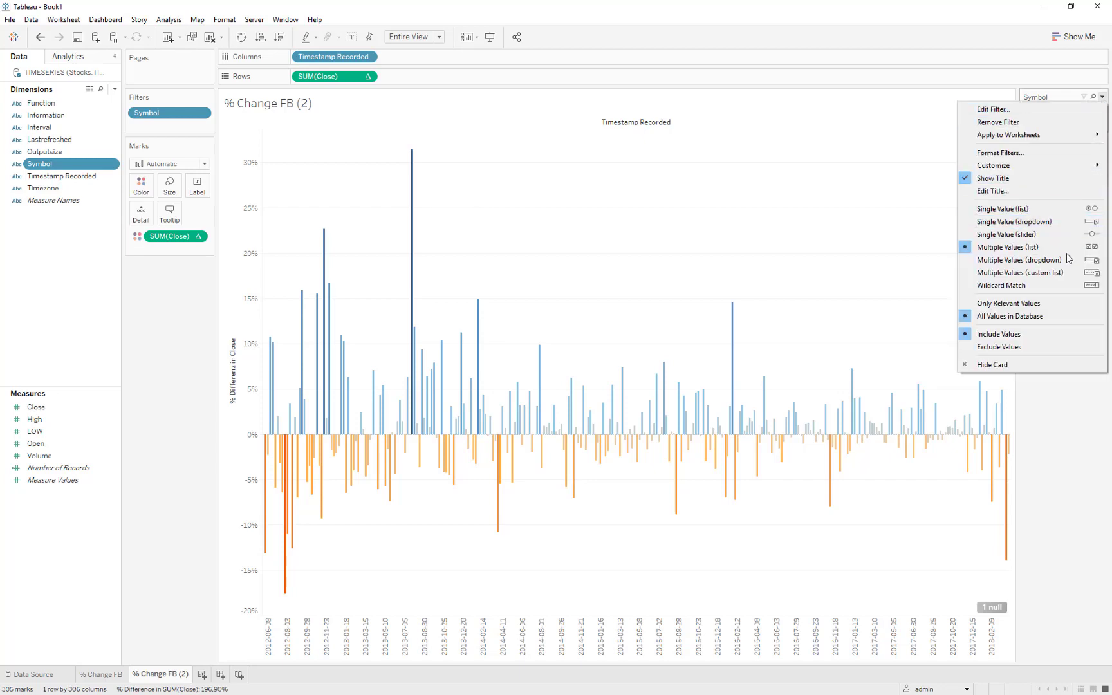
{"action": "left_click", "coordinate": [1060, 273]}
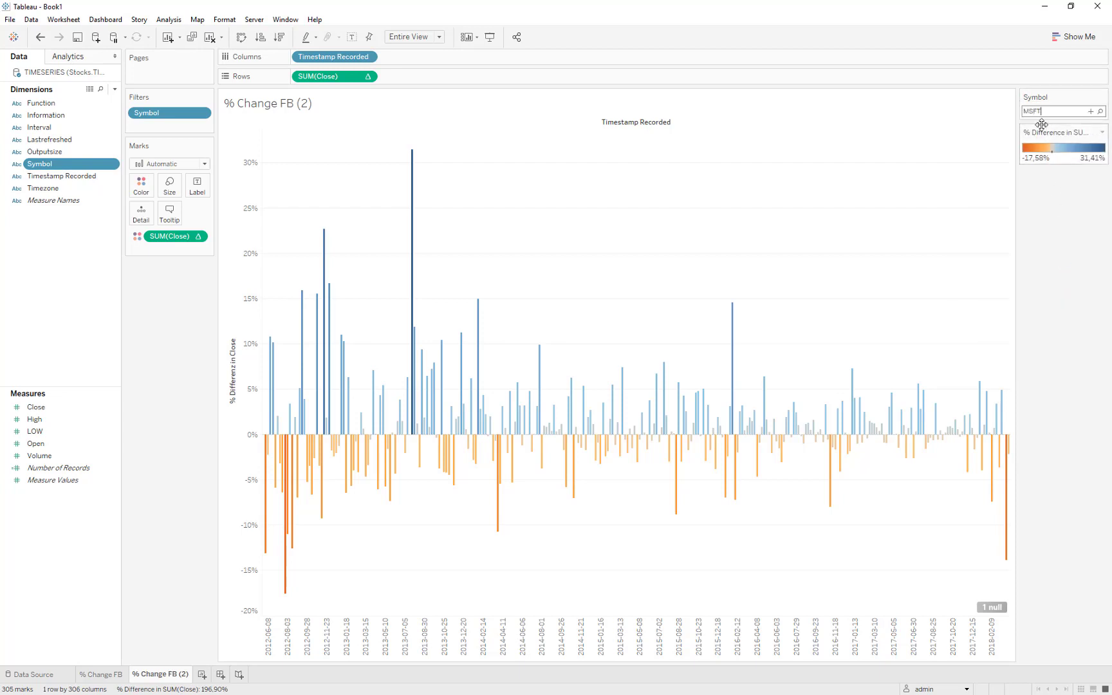
{"action": "type", "text": "MSFT"}
{"action": "left_click", "coordinate": [1090, 112]}
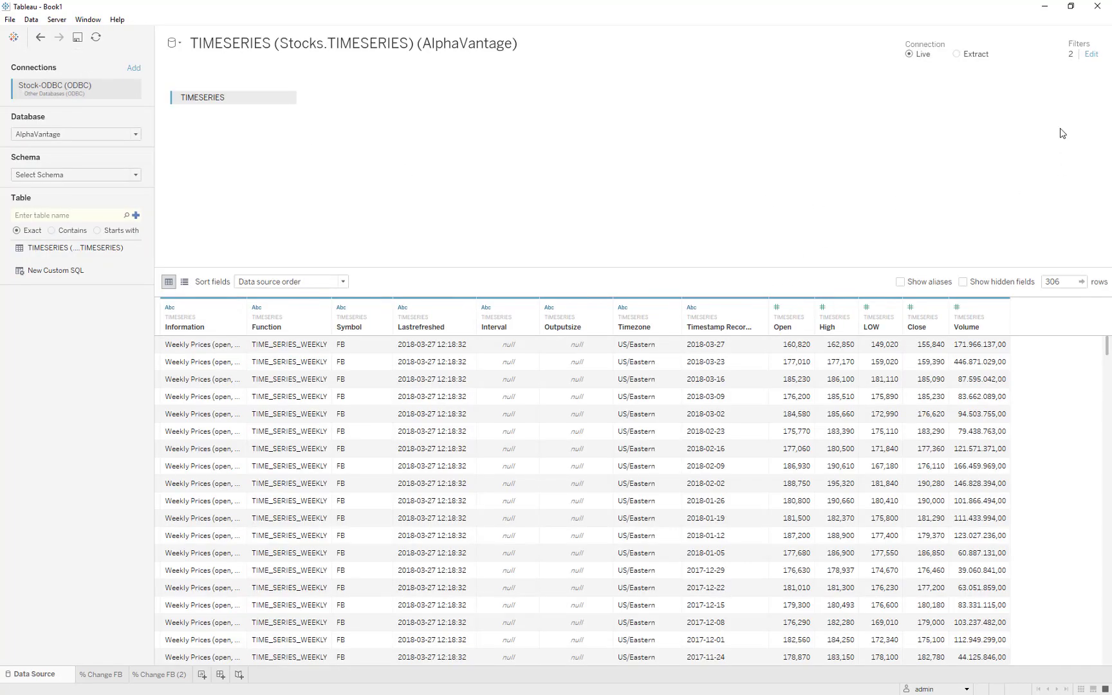
Remove the Symbol filter from the data source filters, leaving only the Function filter, and apply the change.
{"action": "left_click", "coordinate": [1090, 54]}
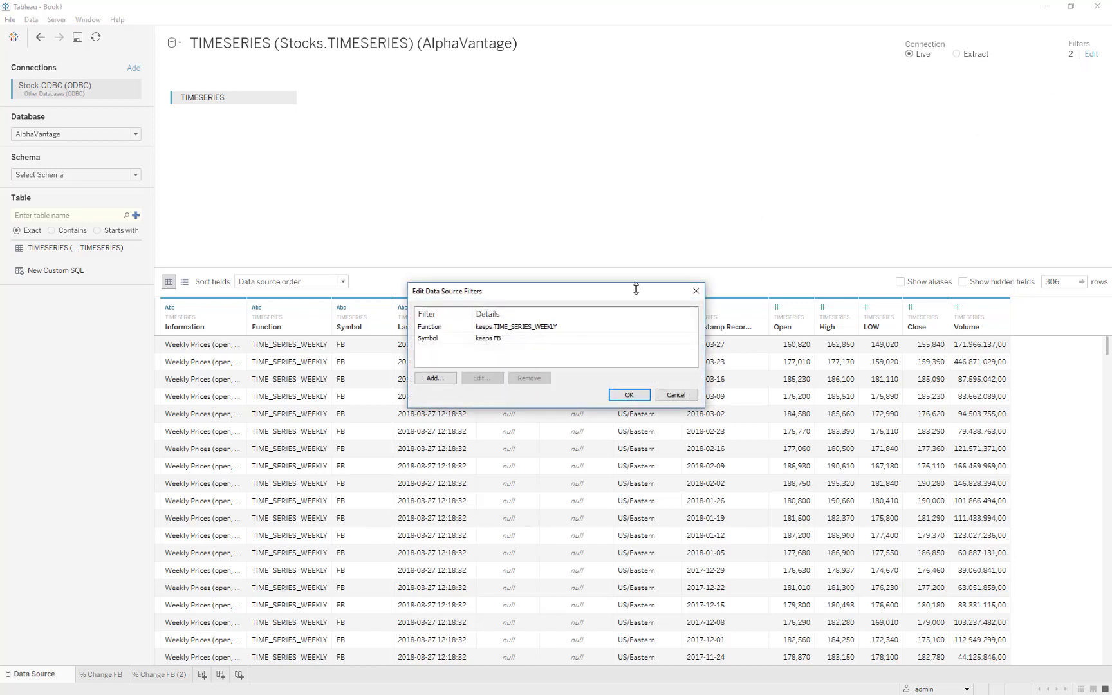
{"action": "left_click", "coordinate": [538, 340]}
{"action": "left_click", "coordinate": [526, 379]}
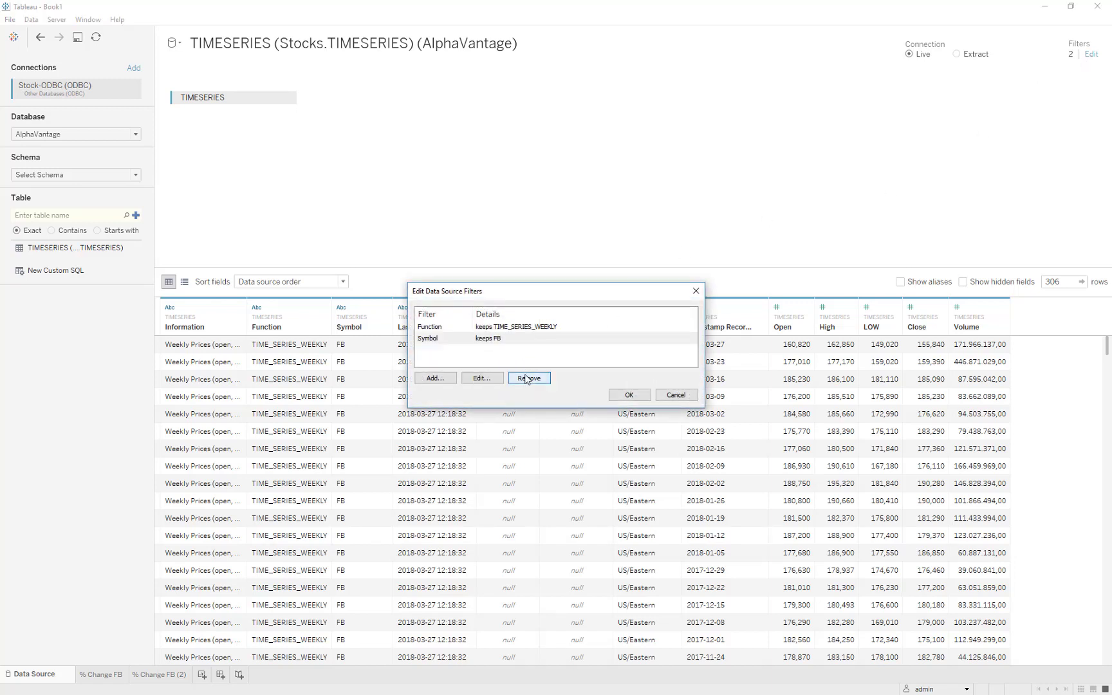
{"action": "left_click", "coordinate": [619, 395]}
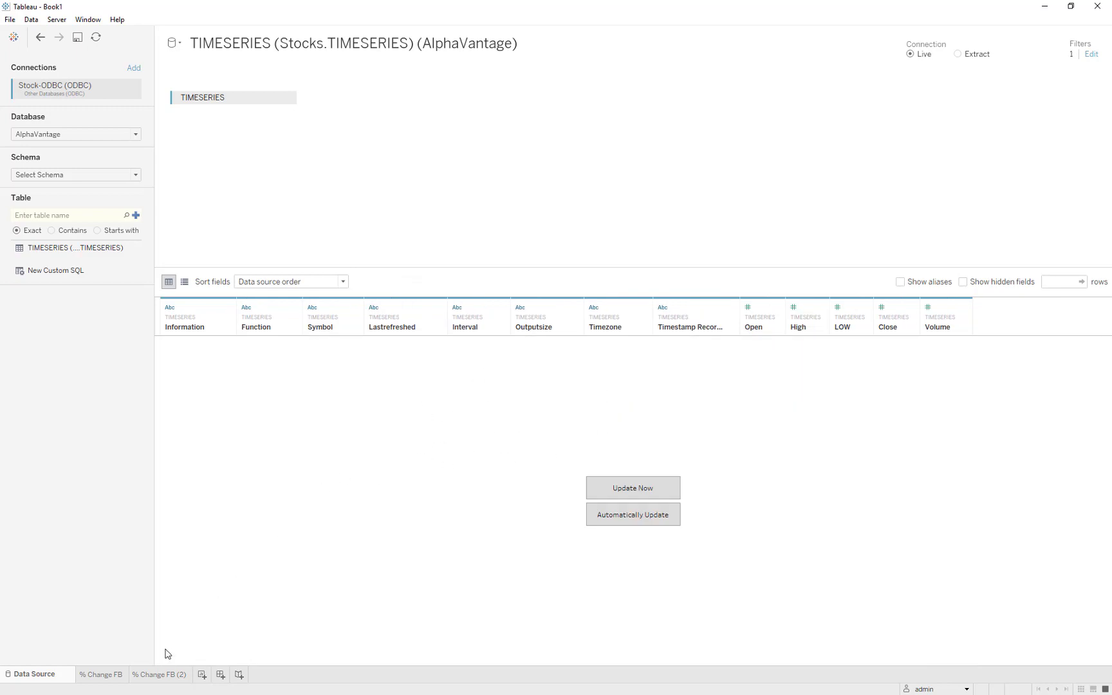
On the "% Change FB (2)" worksheet, list FB and MSFT in the Symbol filter and set the mark type to Line.
{"action": "left_click", "coordinate": [166, 674]}
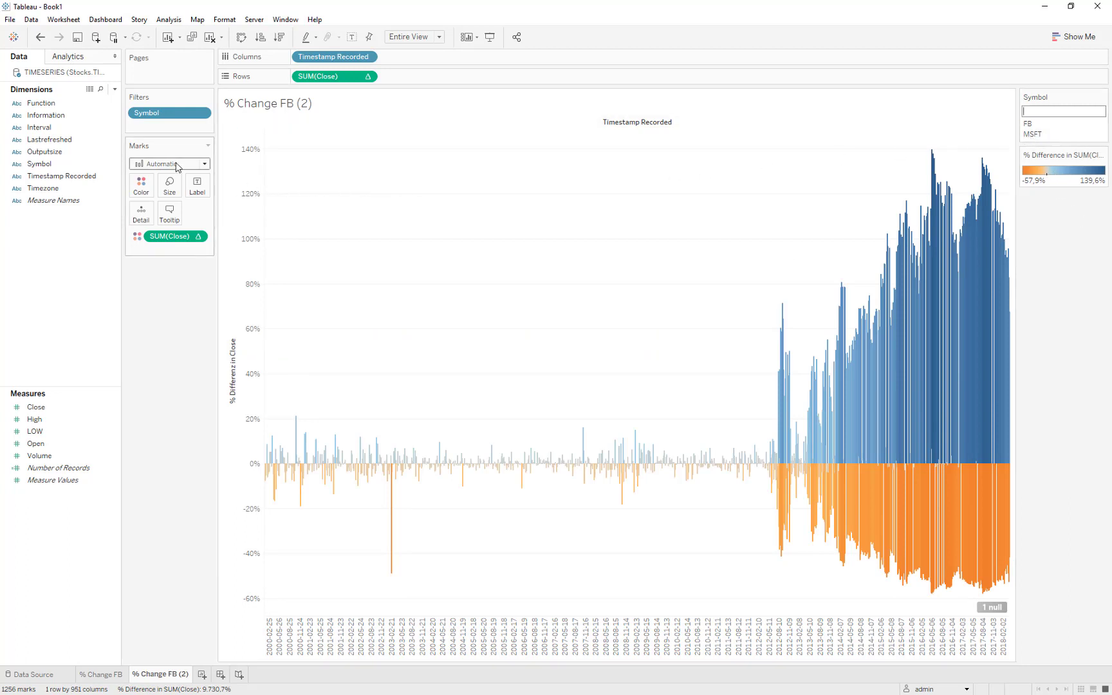
{"action": "left_click", "coordinate": [175, 164]}
{"action": "left_click", "coordinate": [173, 200]}
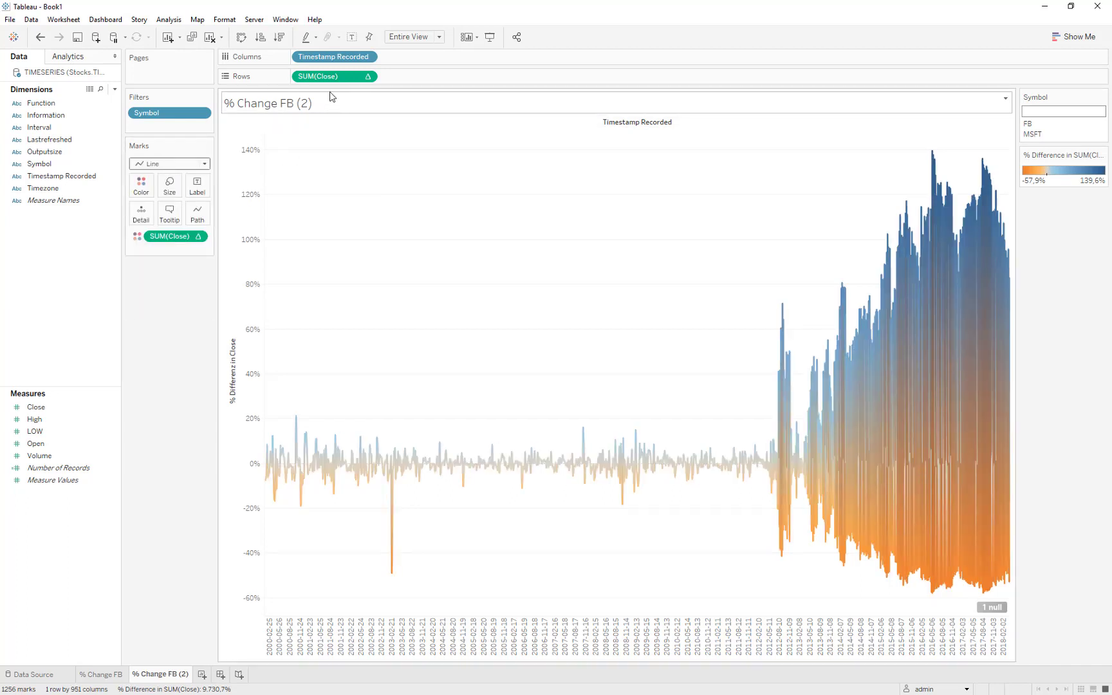
Try to move the Close percent difference calculation from Rows to the data pane and cancel the running query.
{"action": "left_click_drag", "start_coordinate": [357, 82], "coordinate": [97, 242]}
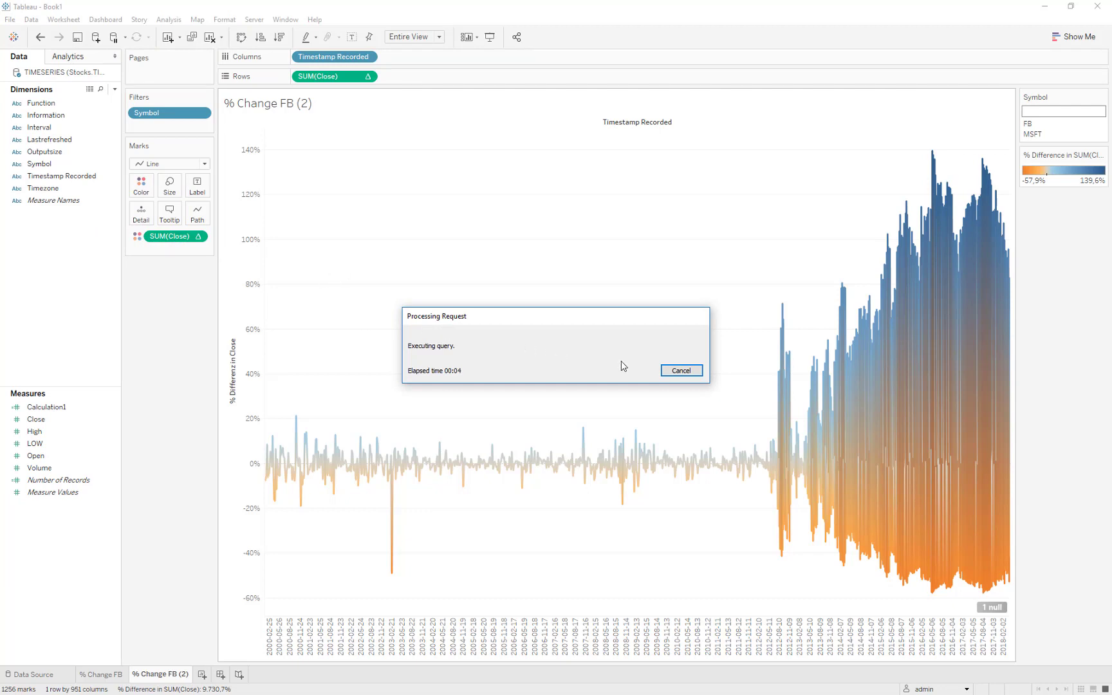
{"action": "left_click", "coordinate": [676, 371]}
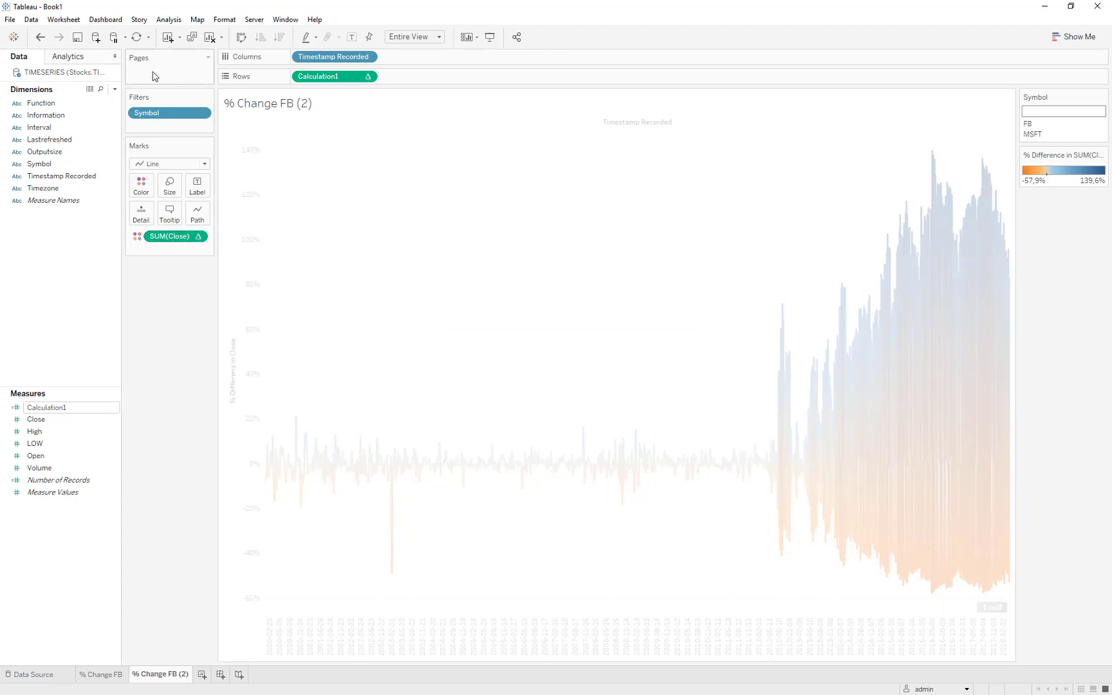
With automatic updates paused, move the SUM(Close) calculation from colour to Rows and colour the marks by Symbol.
{"action": "left_click", "coordinate": [117, 40]}
{"action": "left_click_drag", "start_coordinate": [171, 237], "coordinate": [347, 77]}
{"action": "left_click", "coordinate": [50, 140]}
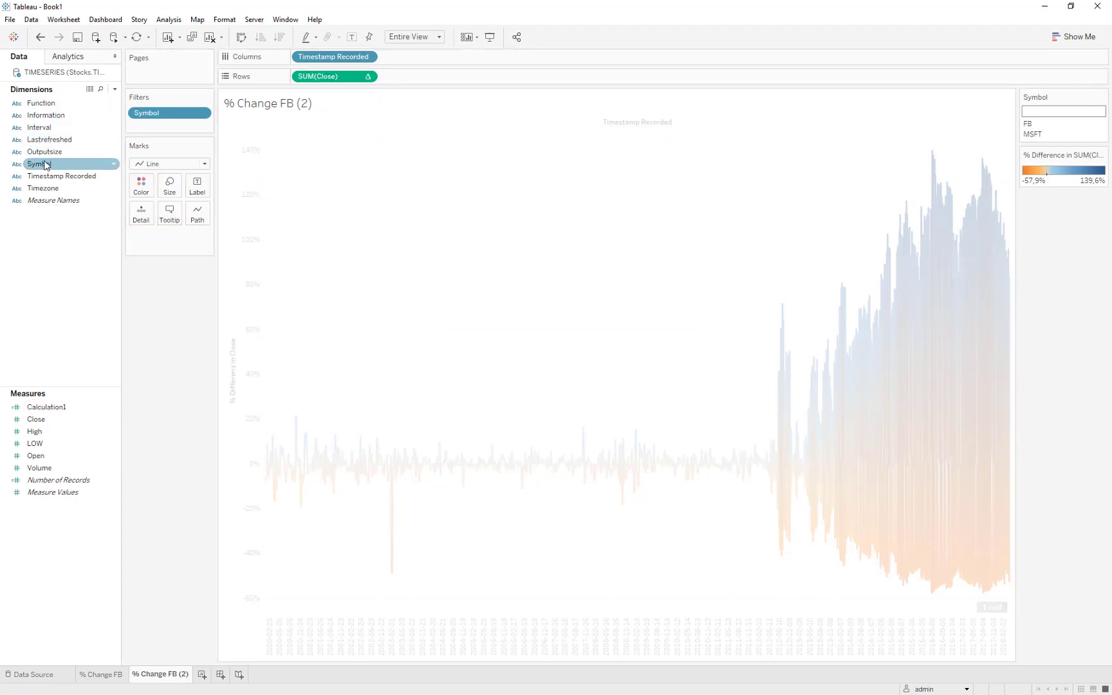
{"action": "left_click_drag", "start_coordinate": [38, 164], "coordinate": [141, 185]}
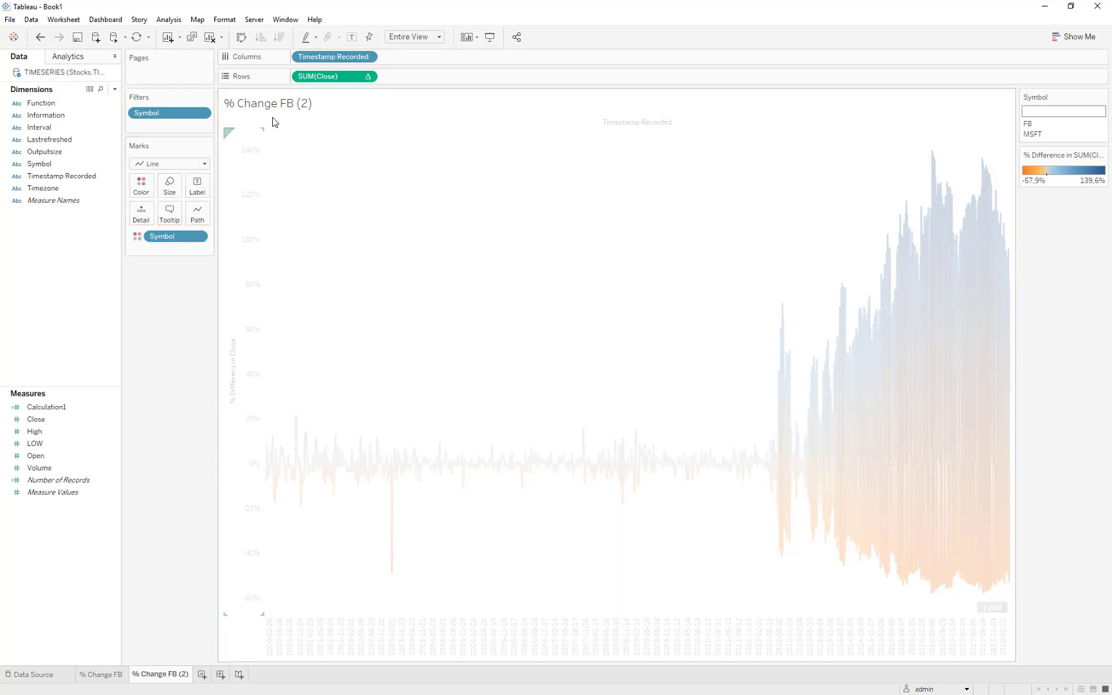
Clear the table calculation from SUM(Close) on Rows and resume automatic updates.
{"action": "right_click", "coordinate": [366, 78]}
{"action": "left_click", "coordinate": [397, 297]}
{"action": "left_click", "coordinate": [113, 39]}
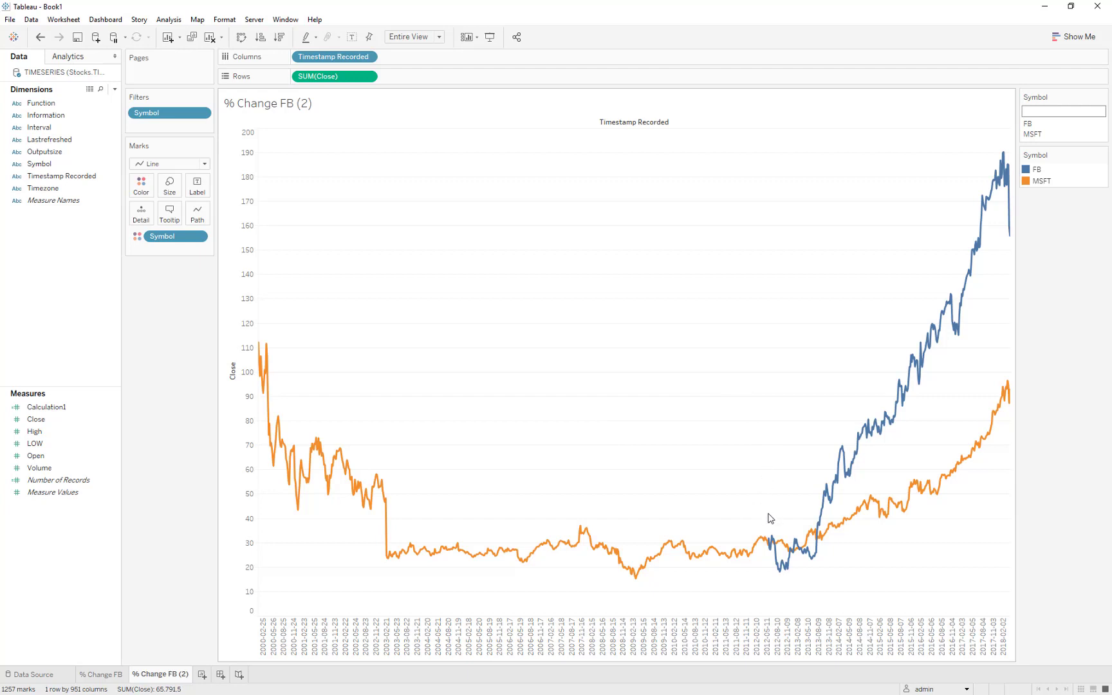
Rename the "% Change FB (2)" worksheet to "VS".
{"action": "mouse_move", "coordinate": [807, 558]}
{"action": "double_click", "coordinate": [165, 673]}
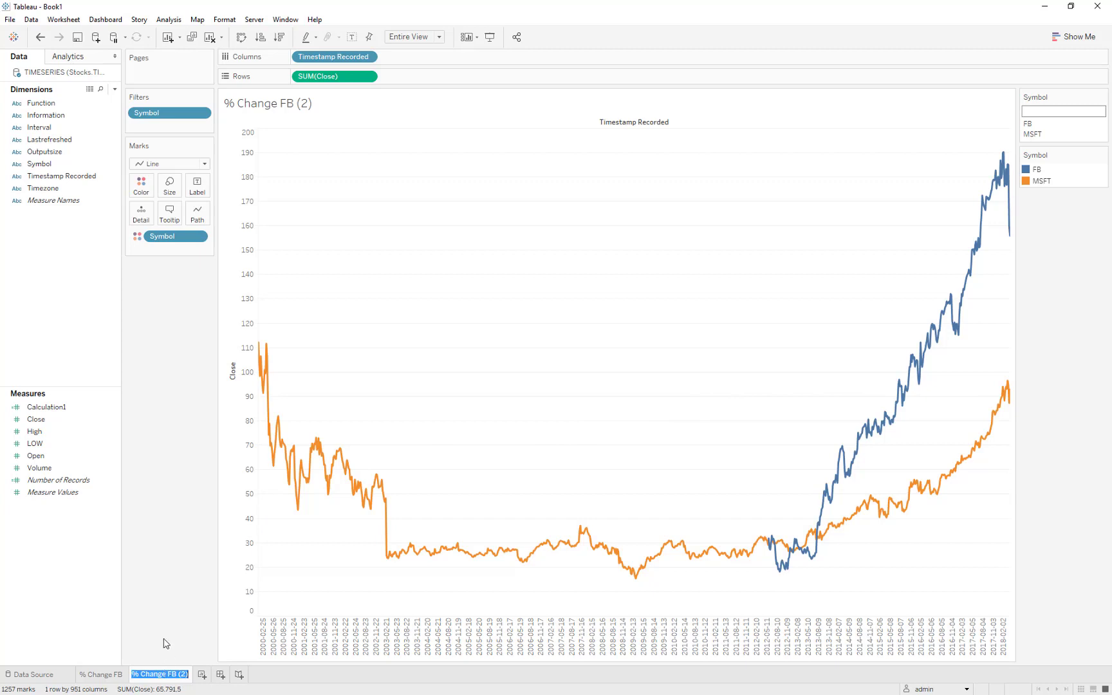
{"action": "type", "text": "C"}
{"action": "key", "text": "Return"}
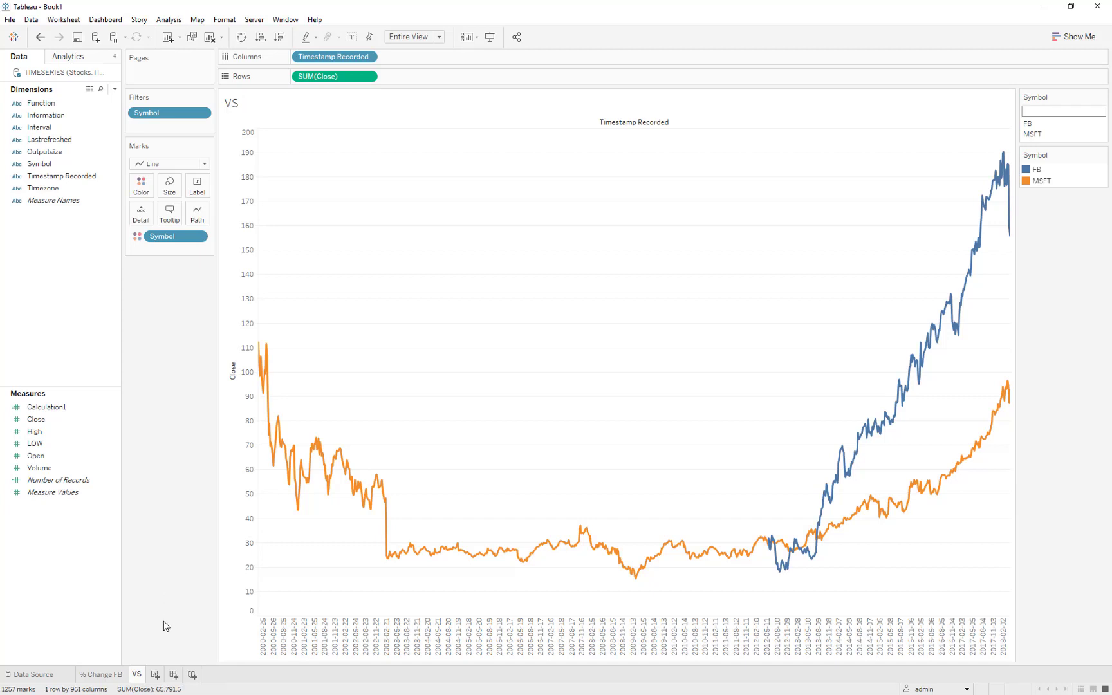
Duplicate the VS worksheet and create a calculated field named "Year".
{"action": "left_click", "coordinate": [192, 37]}
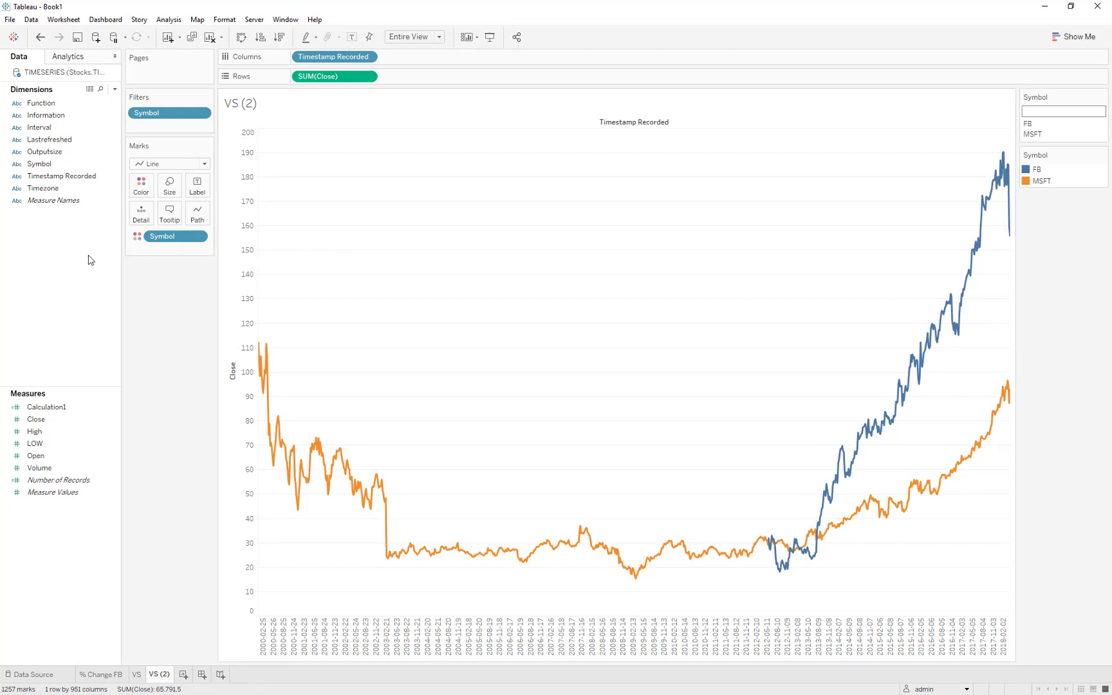
{"action": "left_click", "coordinate": [90, 175]}
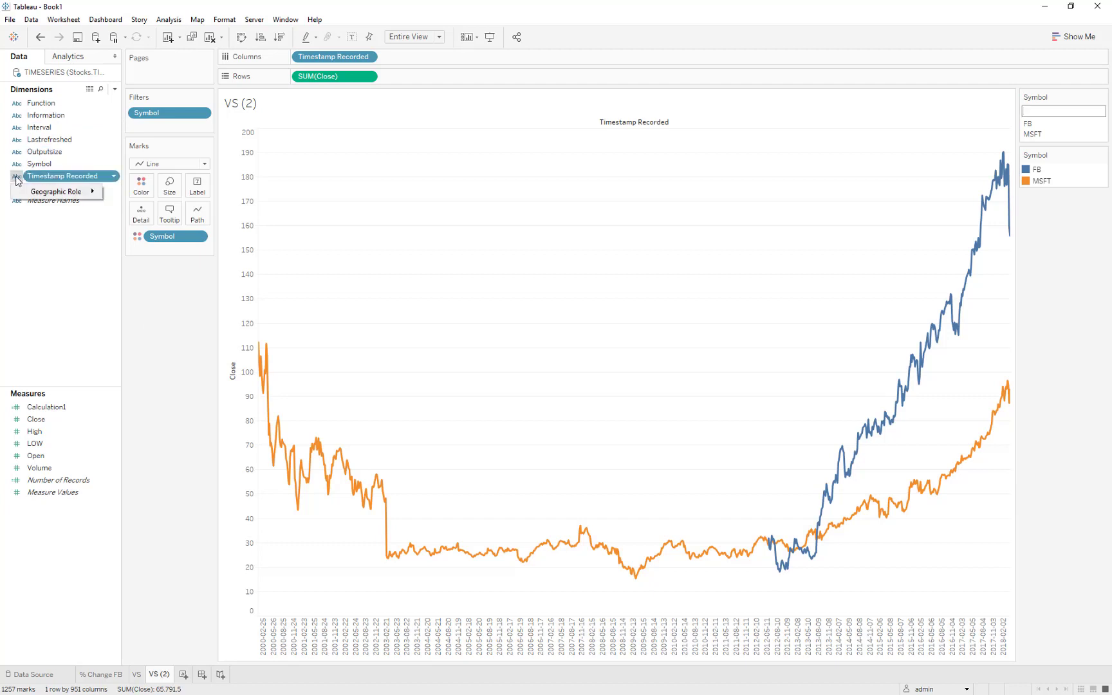
{"action": "left_click", "coordinate": [115, 89]}
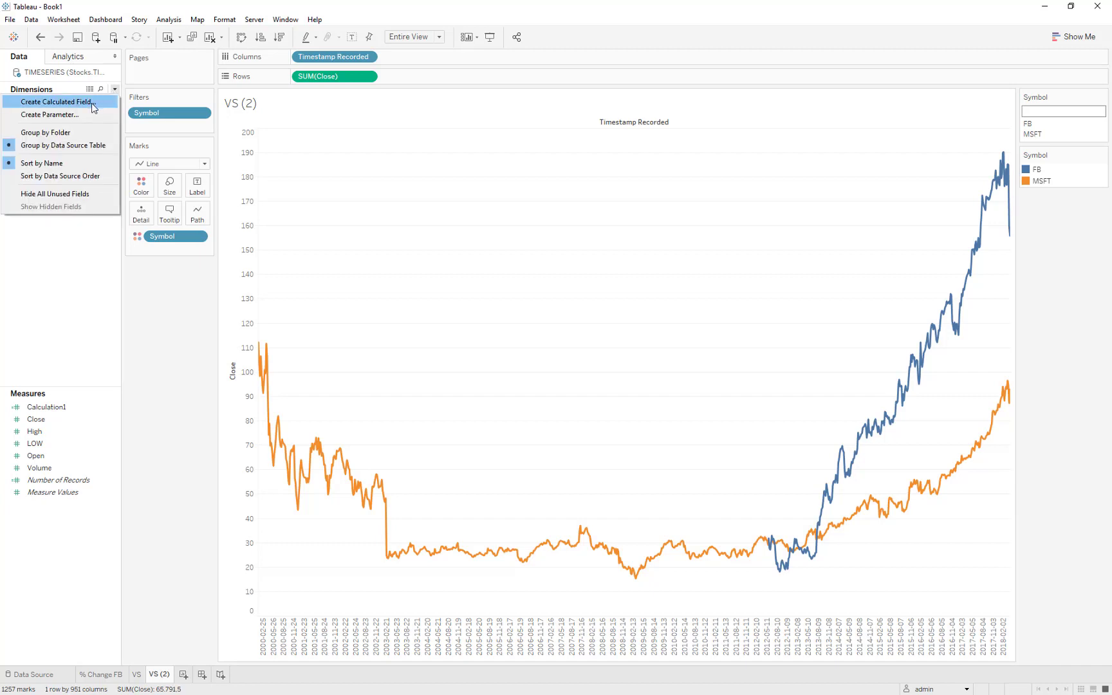
{"action": "left_click", "coordinate": [92, 105]}
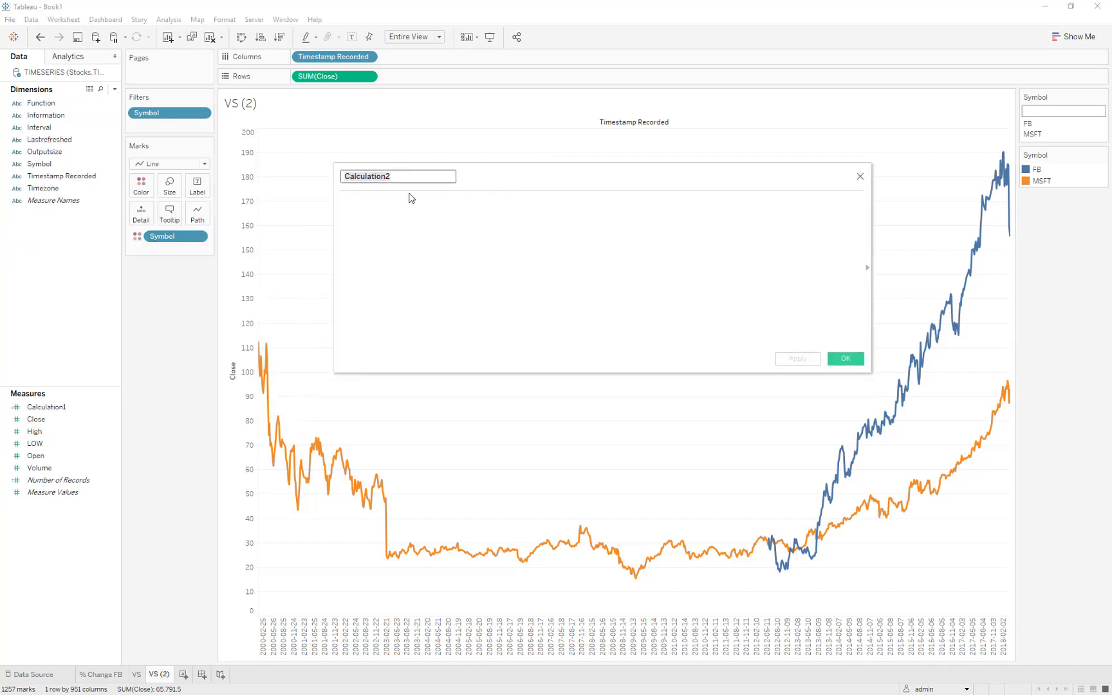
{"action": "left_click", "coordinate": [400, 176]}
{"action": "double_click", "coordinate": [400, 176]}
{"action": "type", "text": "Year"}
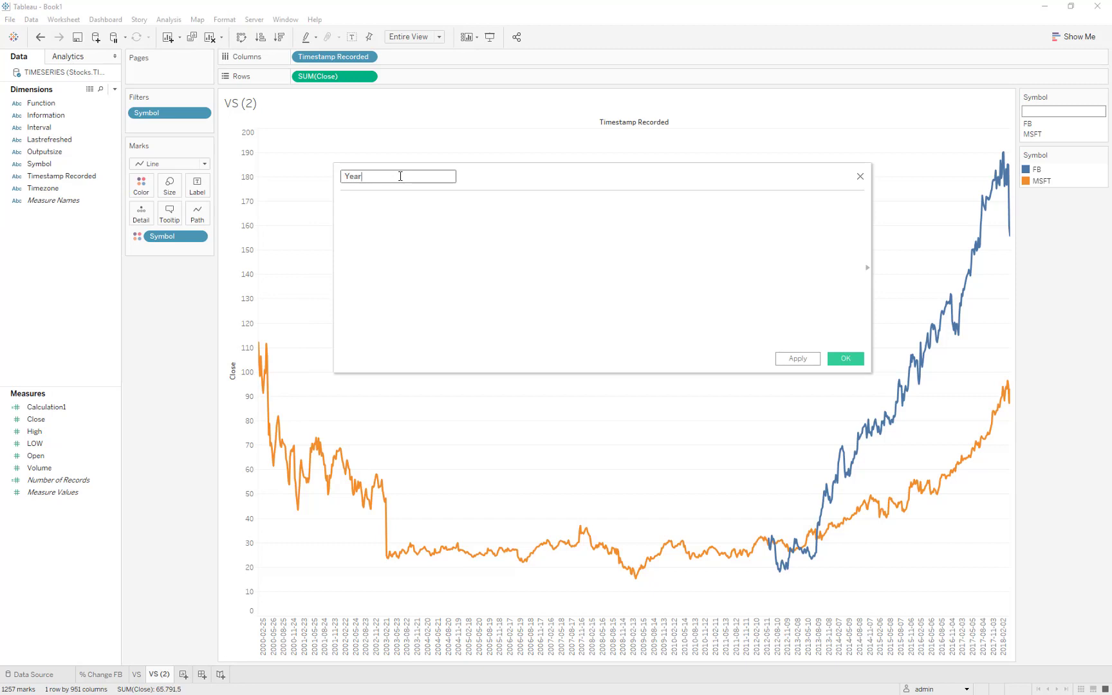
Define the Year field as LEFT([Timestamp Recorded],4) and save it.
{"action": "left_click", "coordinate": [386, 213]}
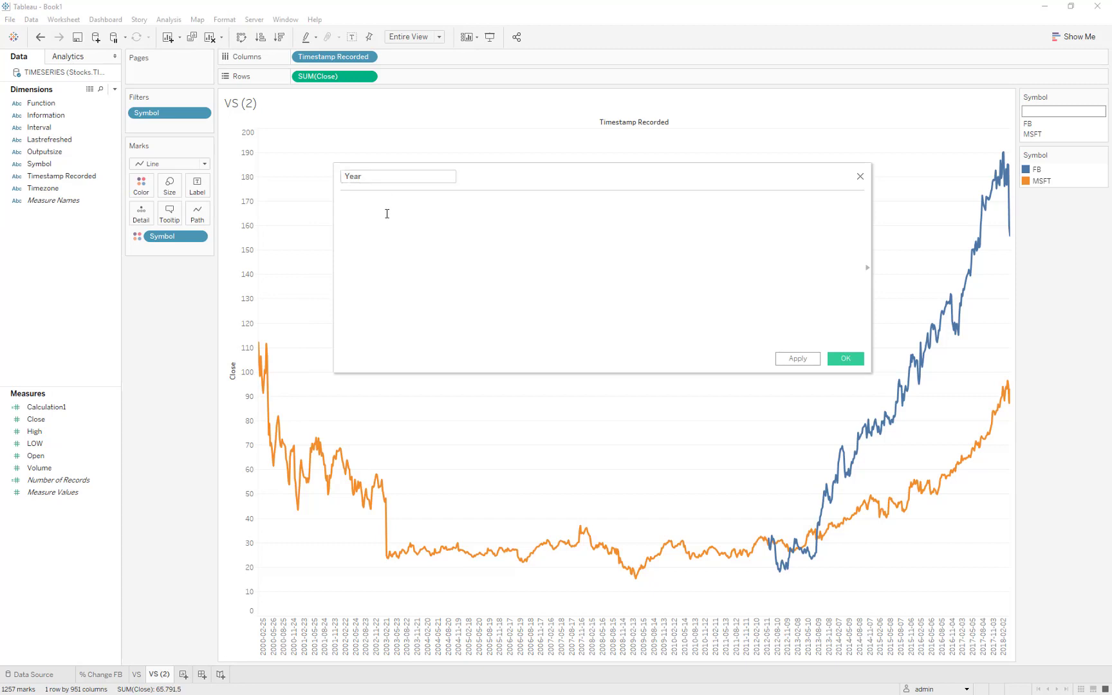
{"action": "type", "text": "left"}
{"action": "key", "text": "Return"}
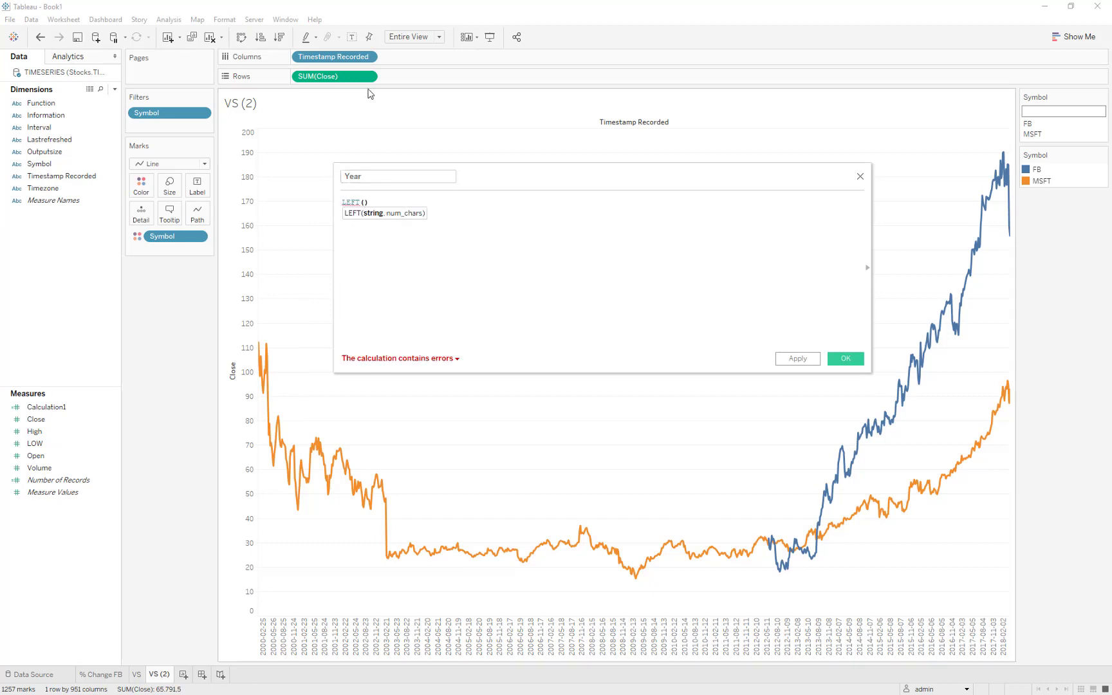
{"action": "left_click_drag", "start_coordinate": [333, 56], "coordinate": [366, 218]}
{"action": "type", "text": ",4"}
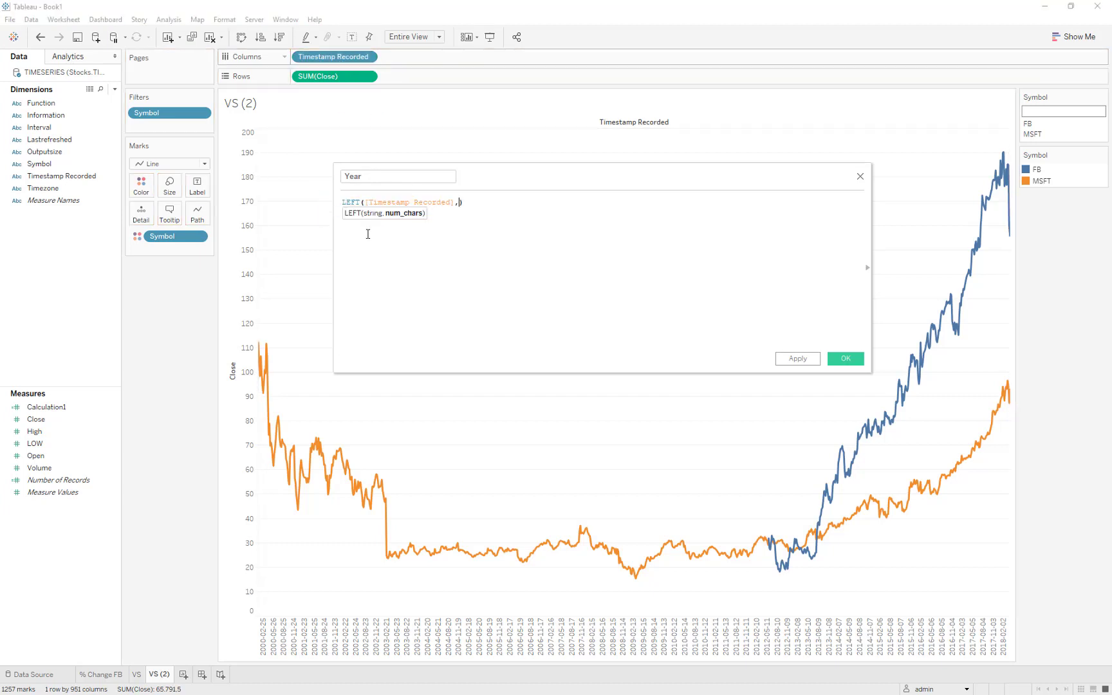
{"action": "left_click", "coordinate": [845, 358]}
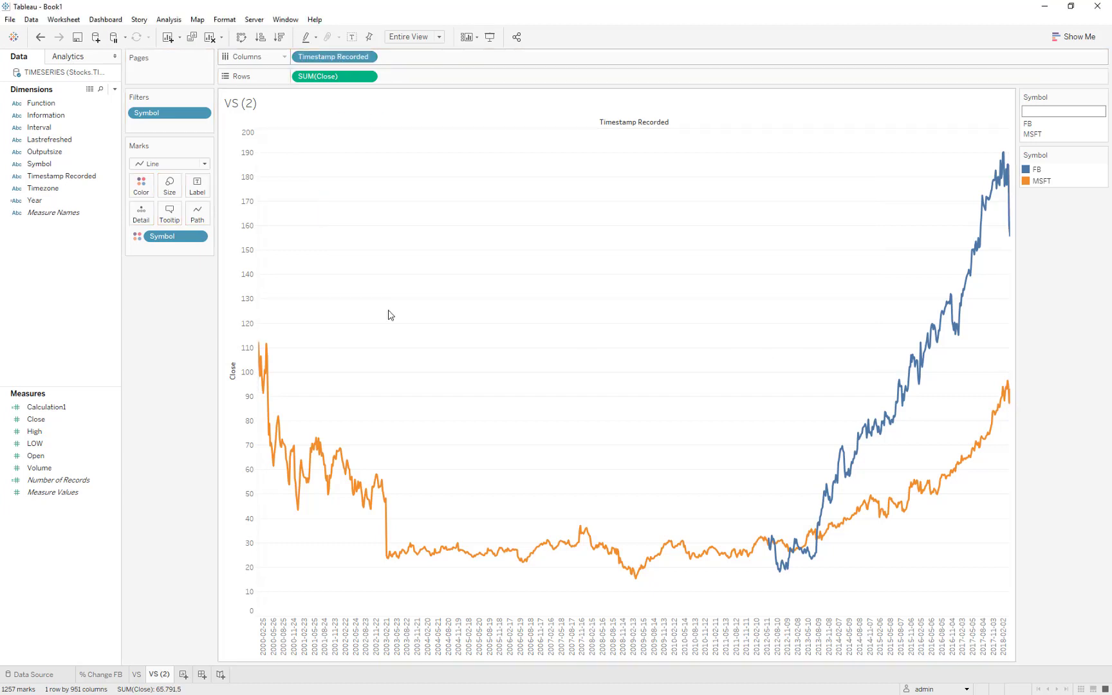
Replace Timestamp Recorded on Columns with Year and change the Close aggregation on Rows to Average.
{"action": "left_click_drag", "start_coordinate": [35, 211], "coordinate": [352, 115]}
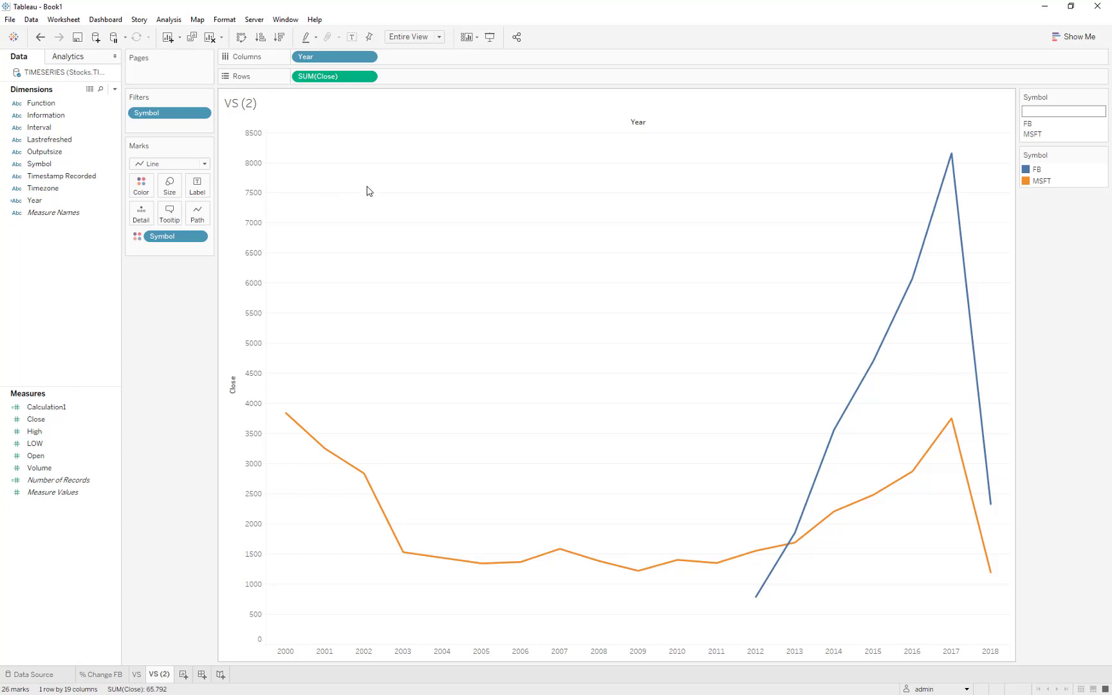
{"action": "left_click", "coordinate": [374, 77]}
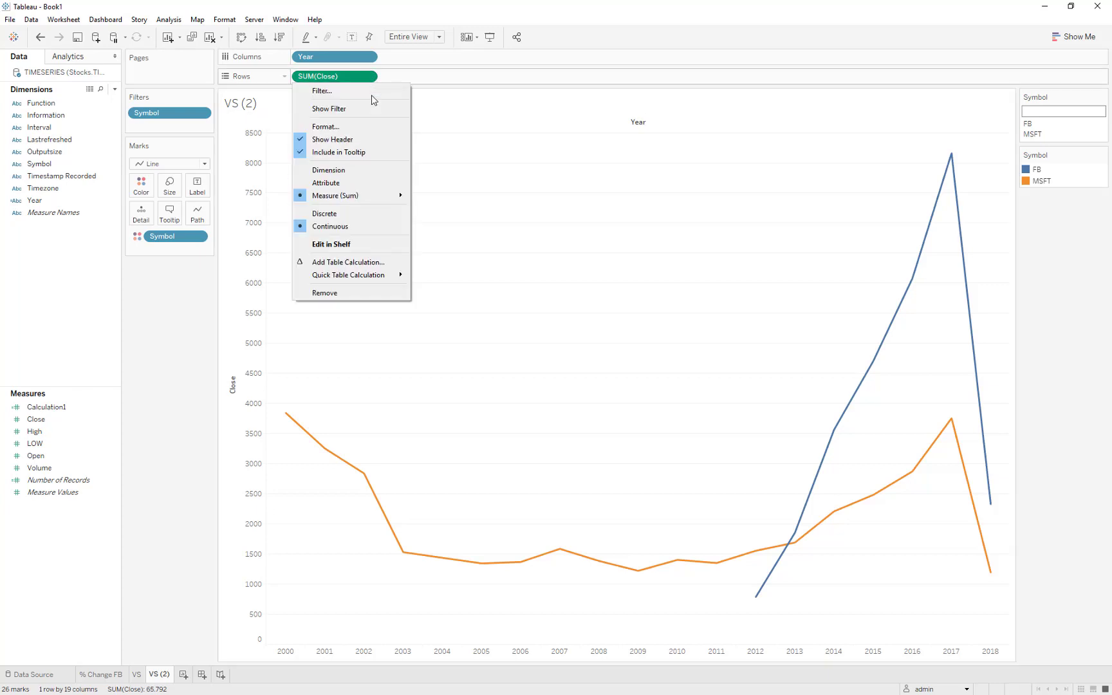
{"action": "mouse_move", "coordinate": [377, 197]}
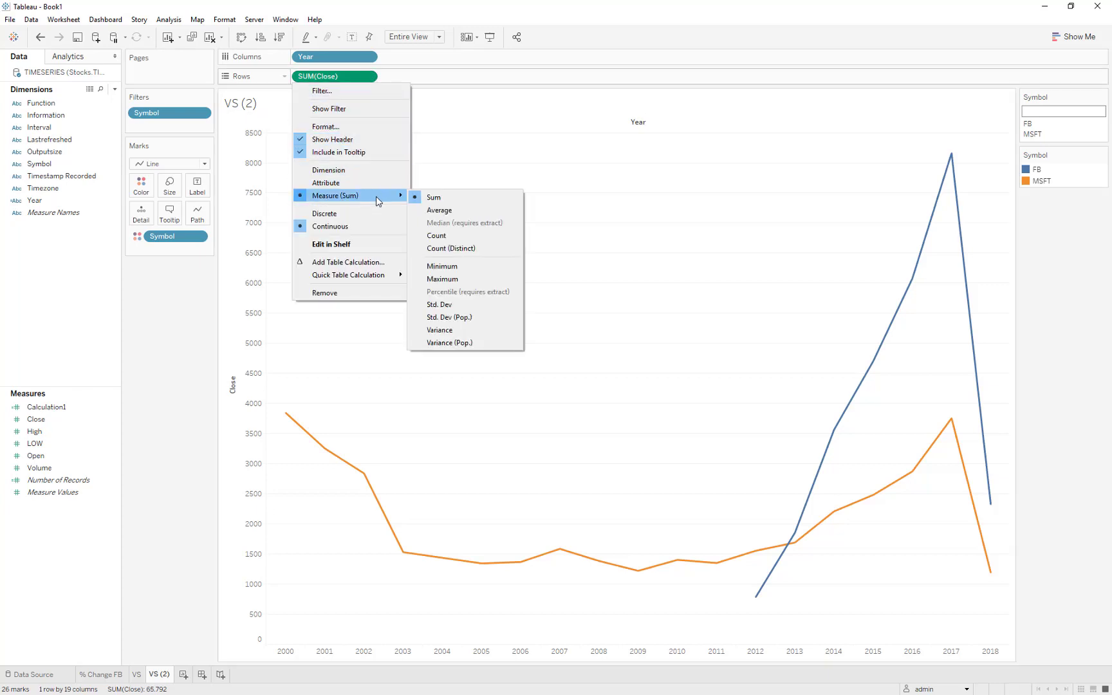
{"action": "left_click", "coordinate": [438, 211]}
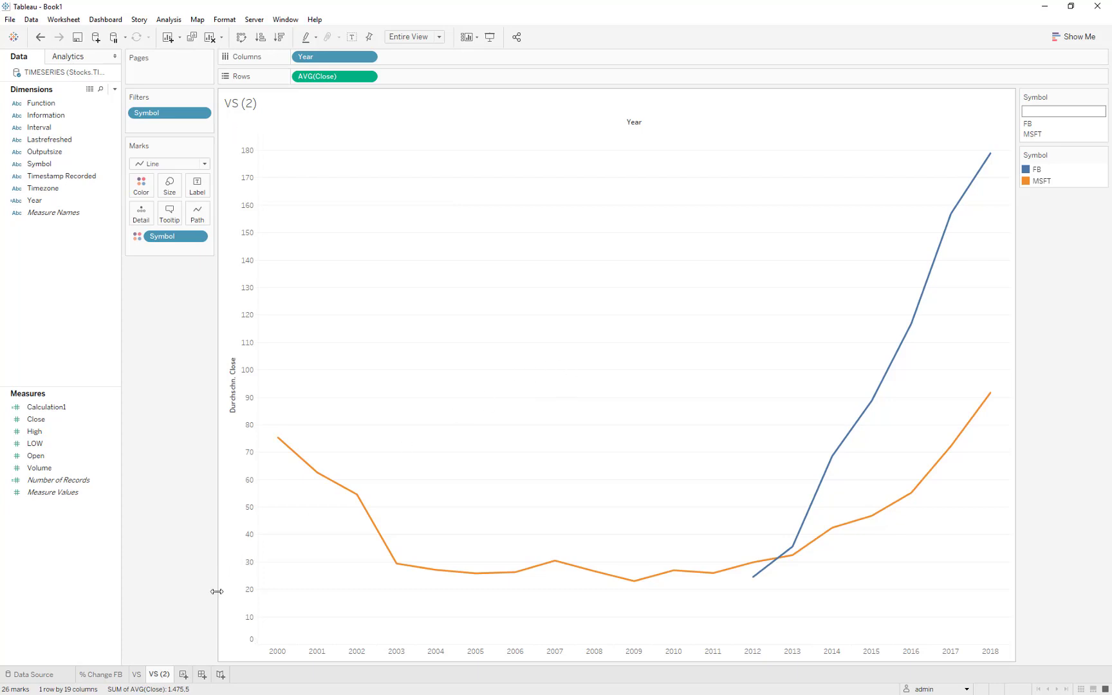
Rename the "VS (2)" worksheet to "Year".
{"action": "double_click", "coordinate": [160, 674]}
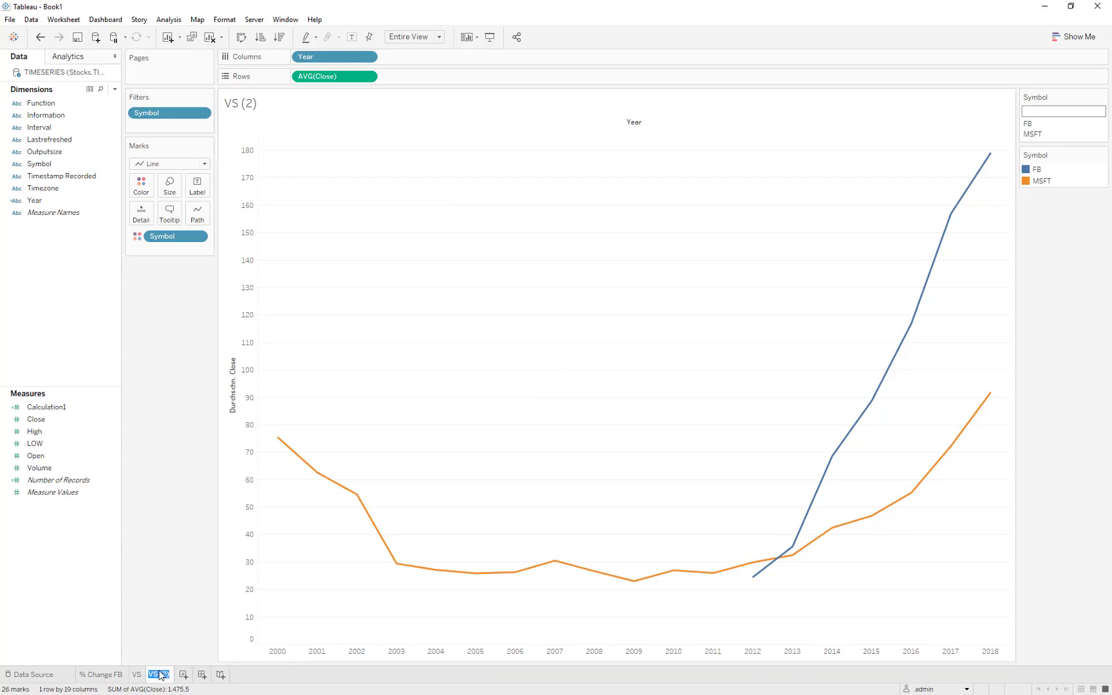
{"action": "type", "text": "Year"}
{"action": "key", "text": "Return"}
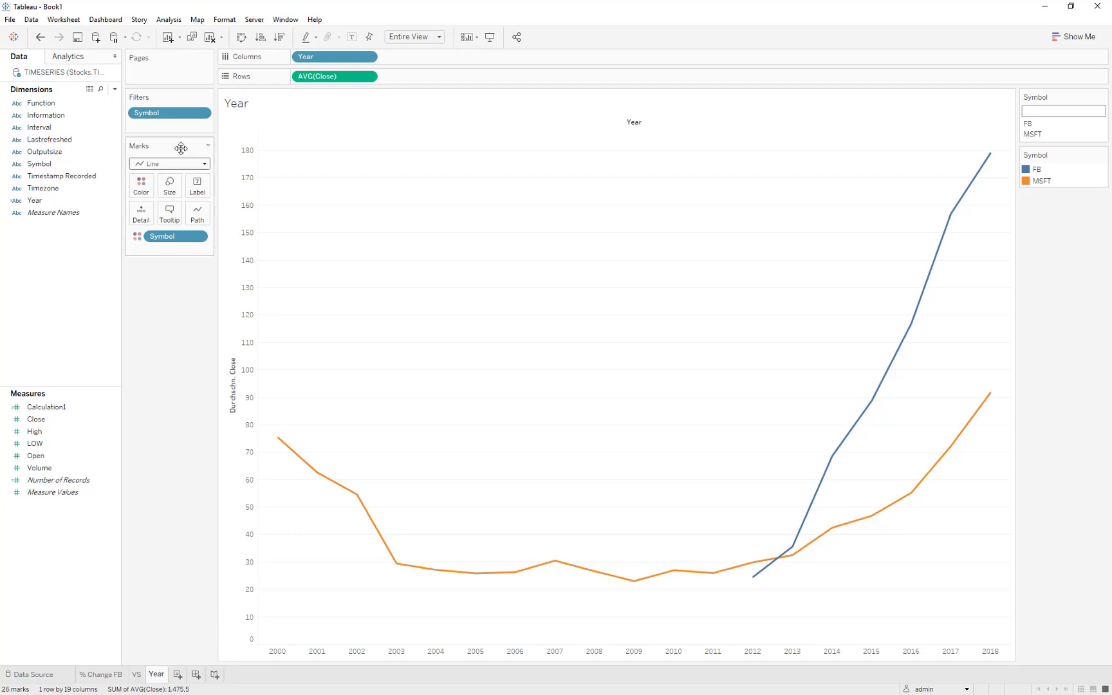
Duplicate the Year worksheet and create a calculated field named "Month".
{"action": "left_click", "coordinate": [193, 40]}
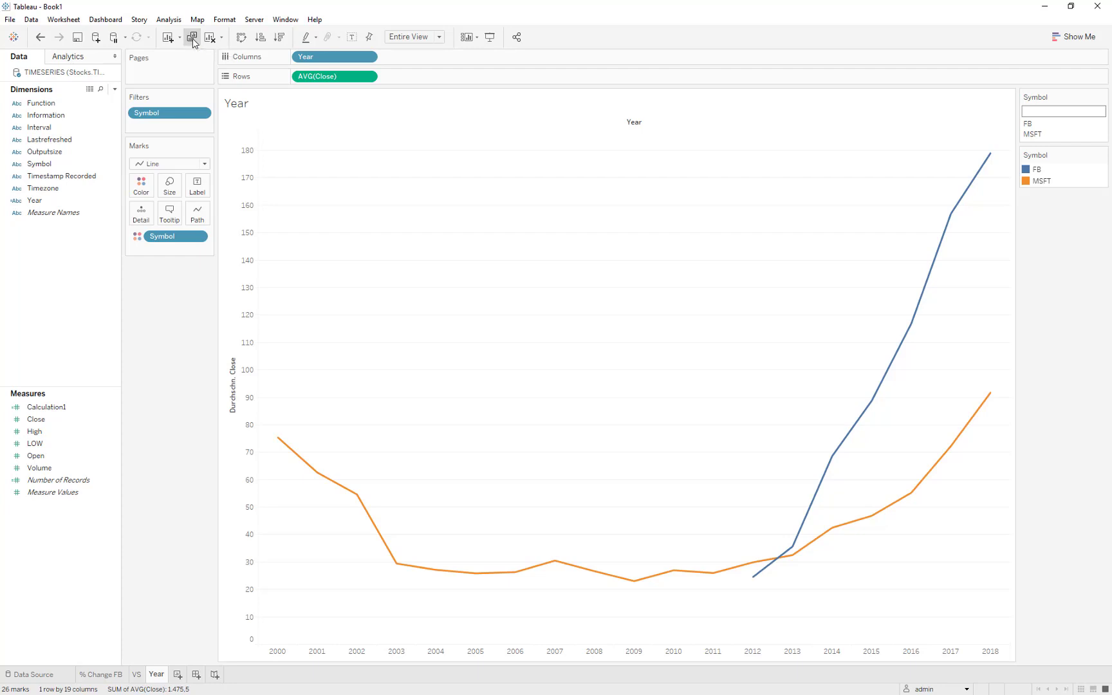
{"action": "right_click", "coordinate": [75, 254]}
{"action": "left_click", "coordinate": [76, 257]}
{"action": "right_click", "coordinate": [77, 255]}
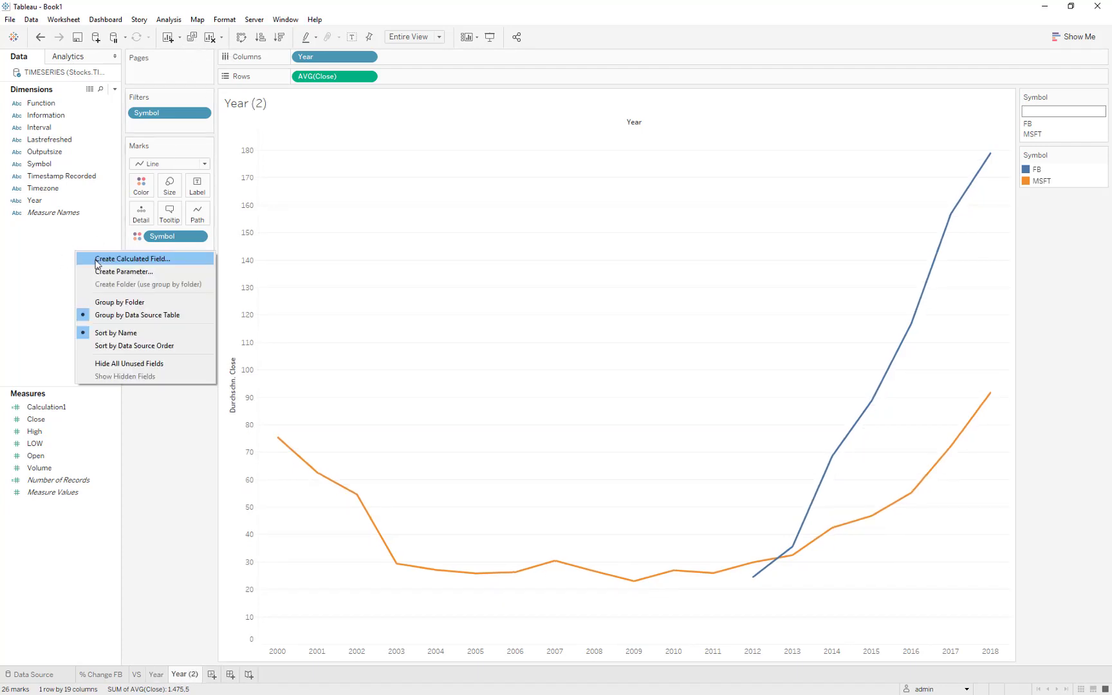
{"action": "left_click", "coordinate": [97, 259]}
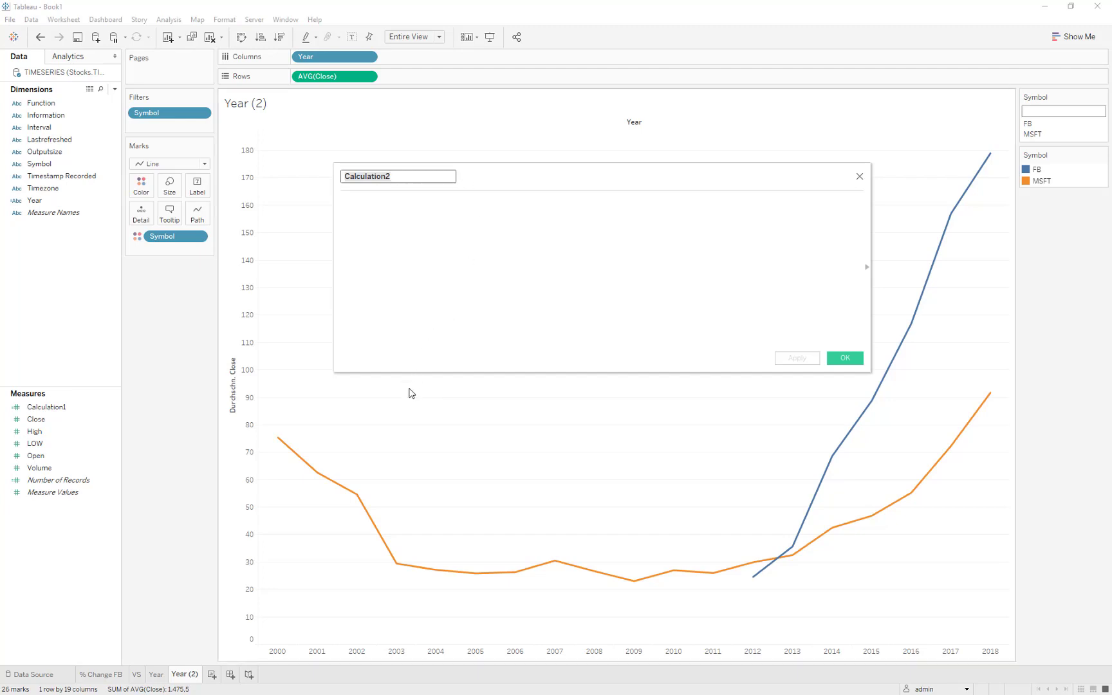
{"action": "left_click", "coordinate": [410, 325]}
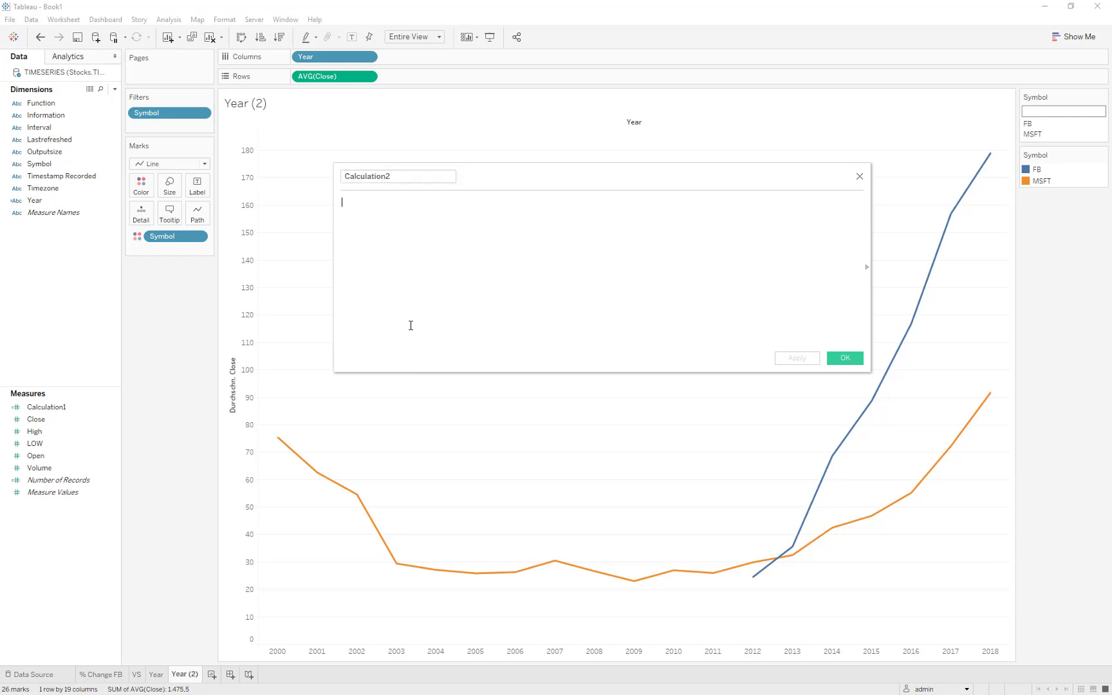
{"action": "left_click", "coordinate": [399, 175]}
{"action": "type", "text": "Month"}
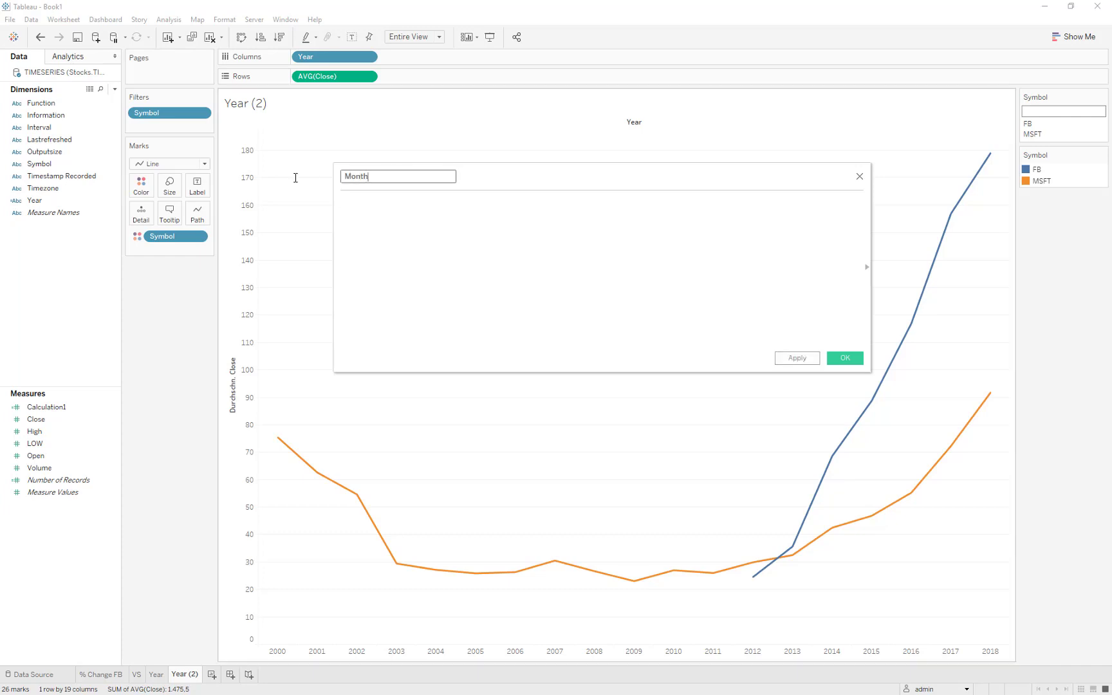
{"action": "key", "text": "Tab"}
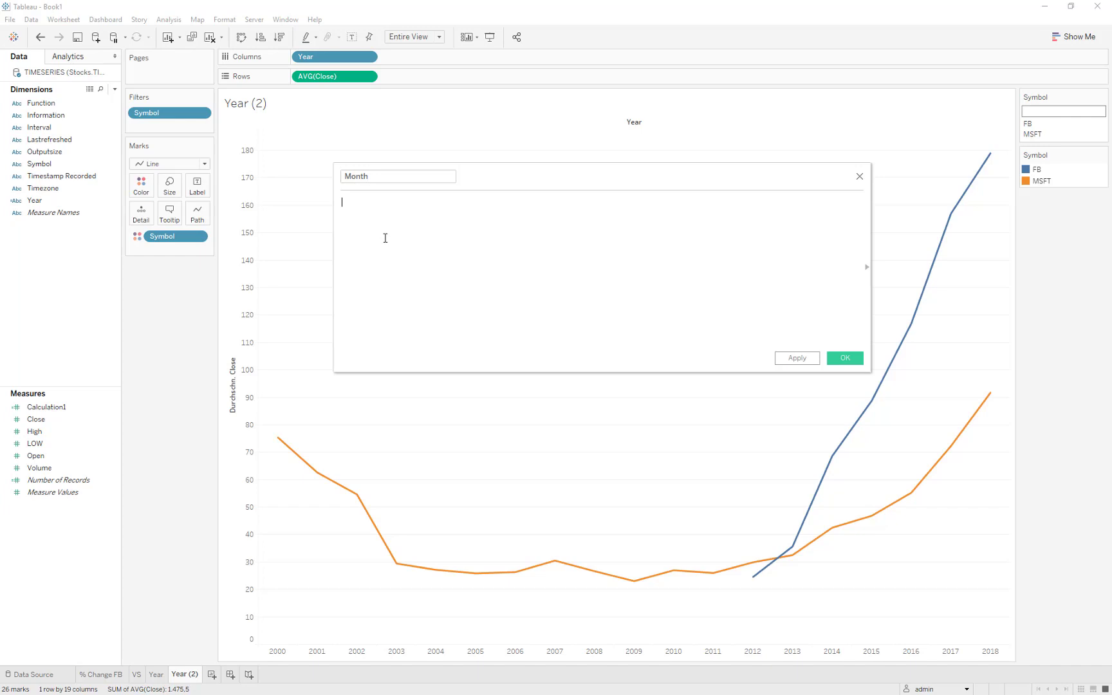
Define the Month field as MID([Timestamp Recorded],5,2) and apply it.
{"action": "type", "text": "MID("}
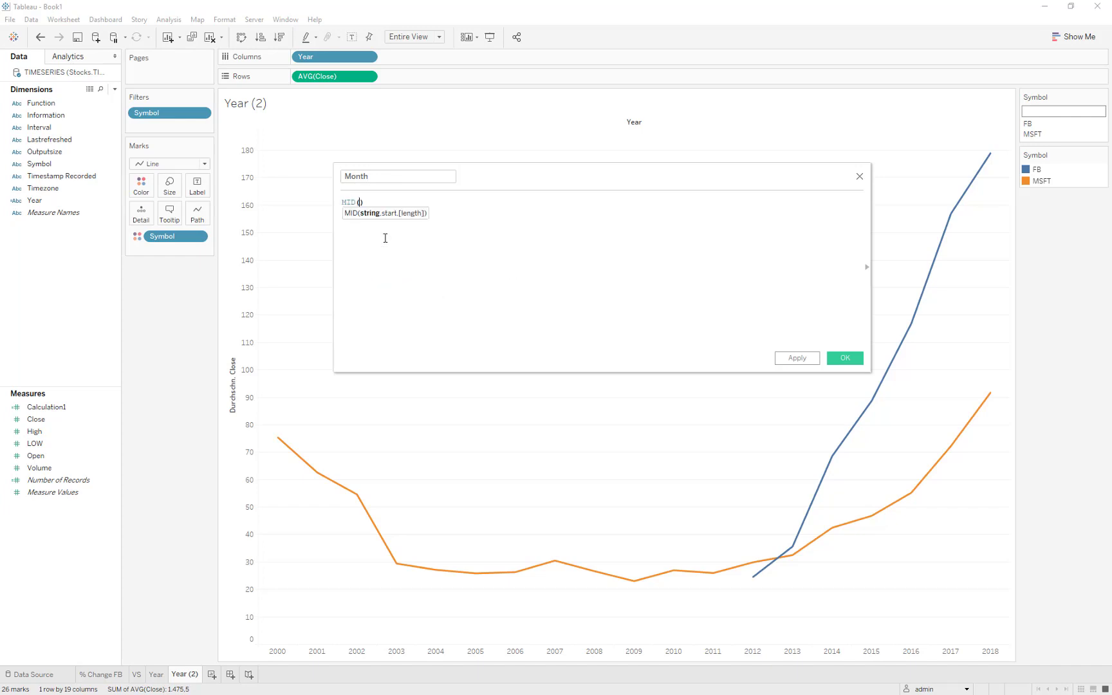
{"action": "type", "text": "time"}
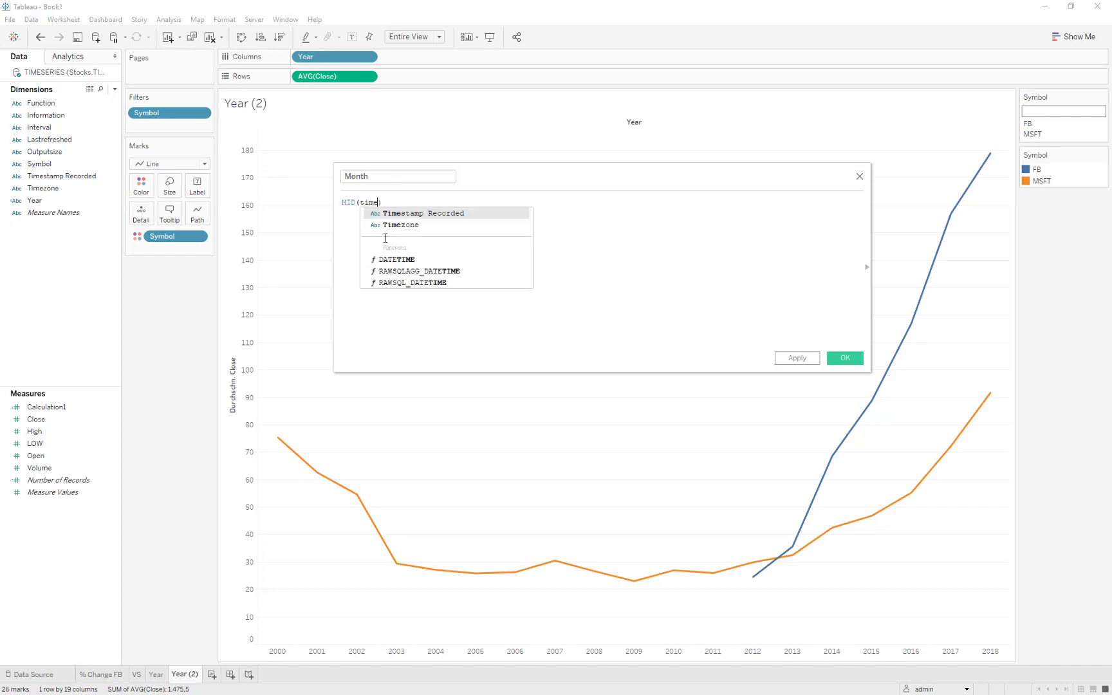
{"action": "key", "text": "Return"}
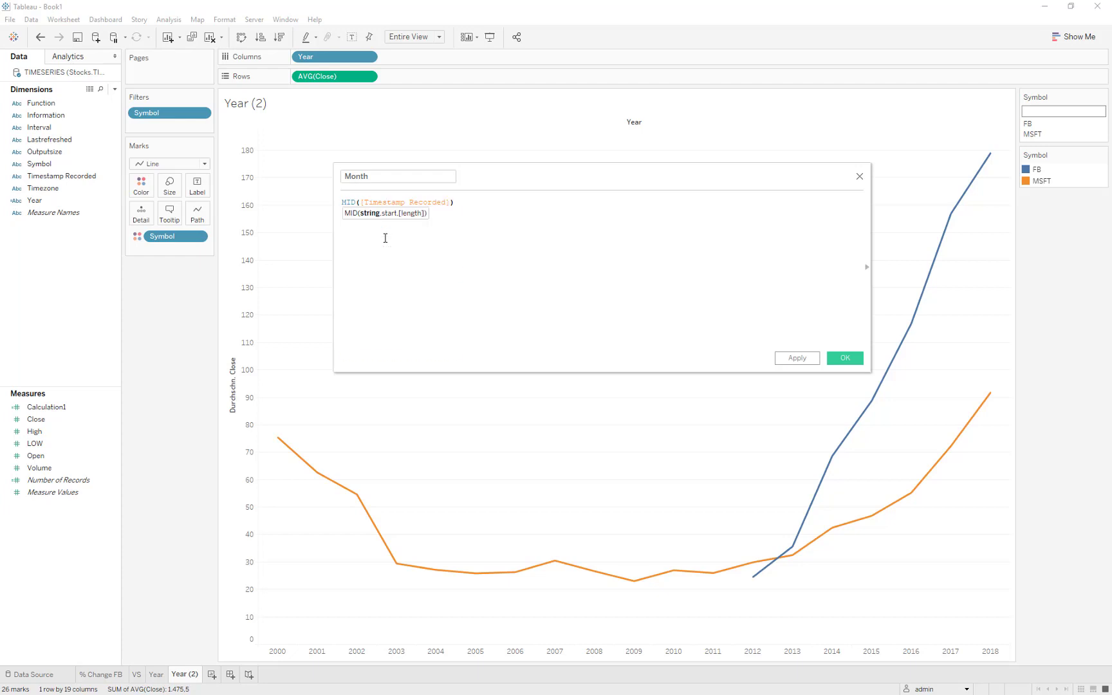
{"action": "type", "text": ","}
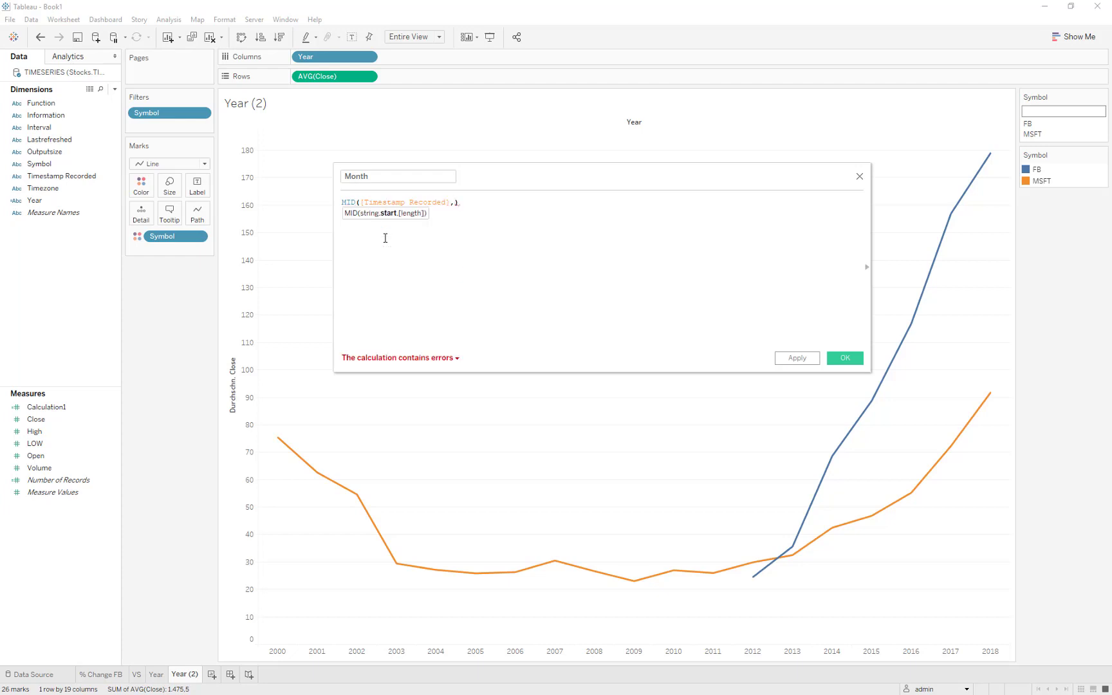
{"action": "type", "text": "5,"}
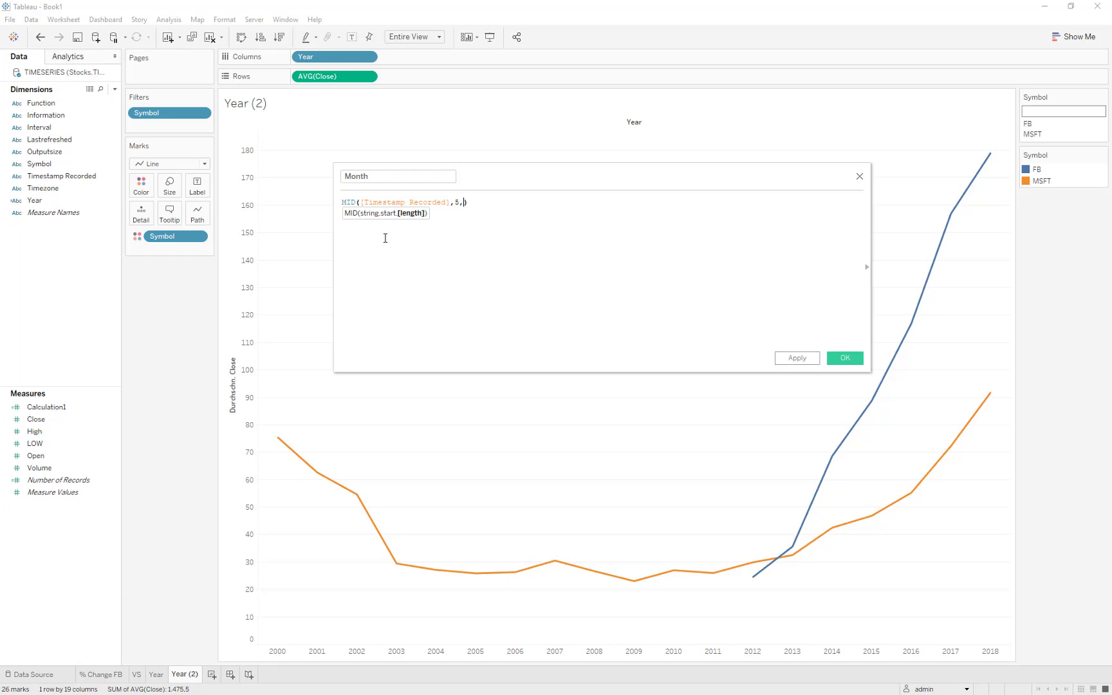
{"action": "type", "text": "2"}
{"action": "left_click", "coordinate": [796, 358]}
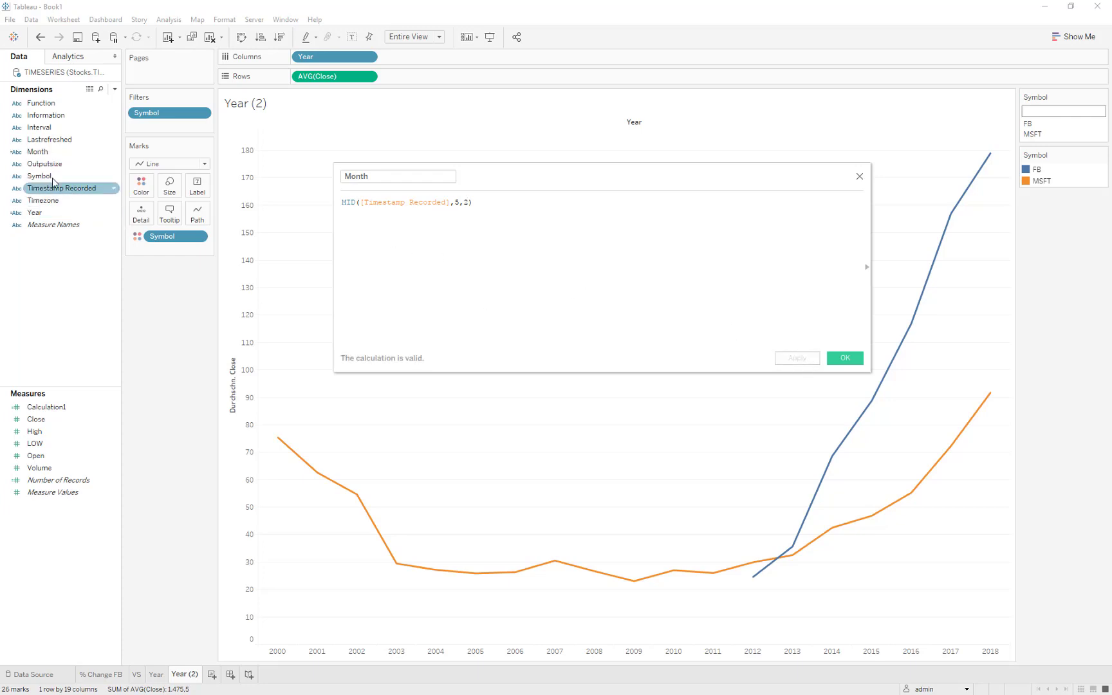
Add Month to Columns after Year and correct its formula to MID([Timestamp Recorded],6,2).
{"action": "left_click_drag", "start_coordinate": [37, 151], "coordinate": [428, 618]}
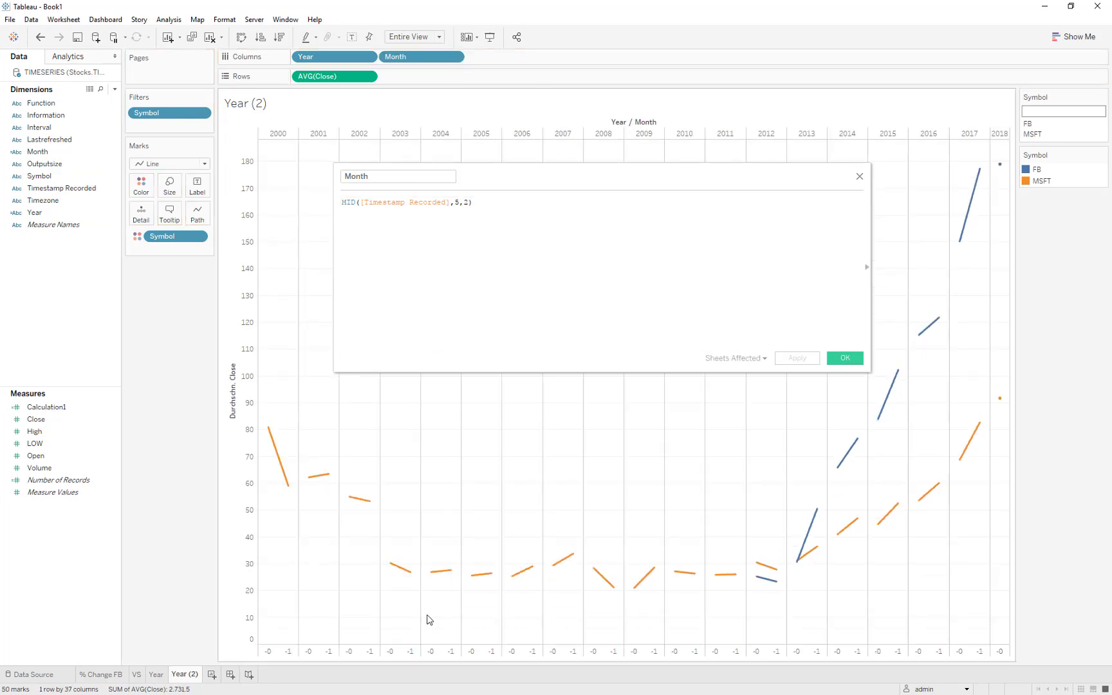
{"action": "left_click", "coordinate": [459, 200]}
{"action": "type", "text": "6"}
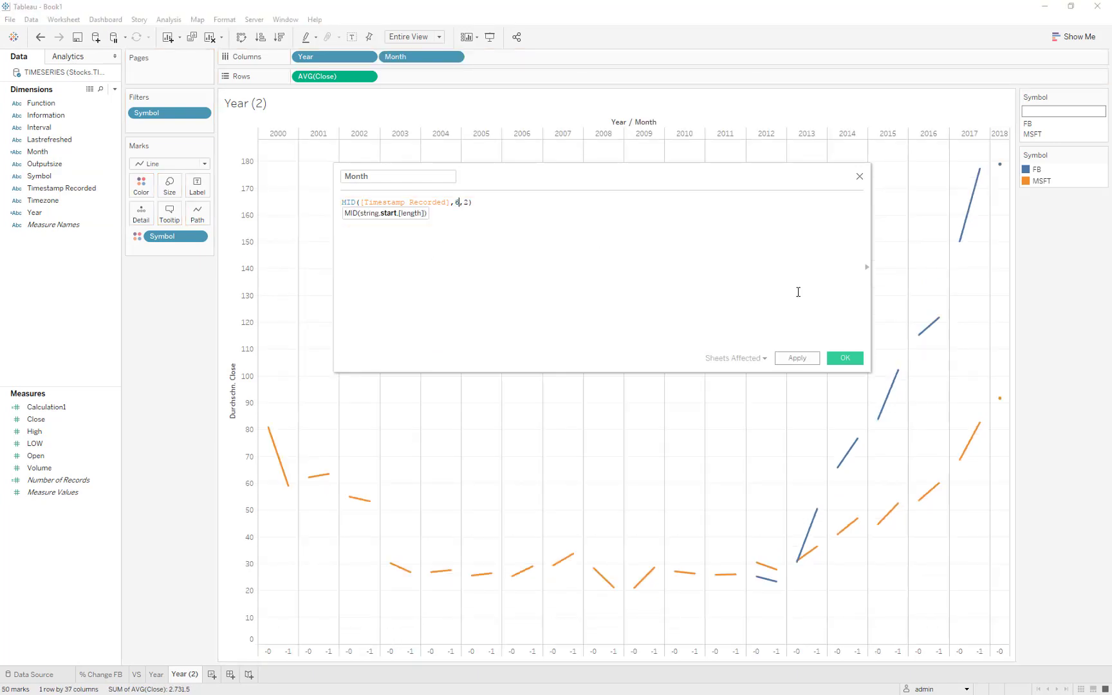
{"action": "left_click", "coordinate": [780, 362]}
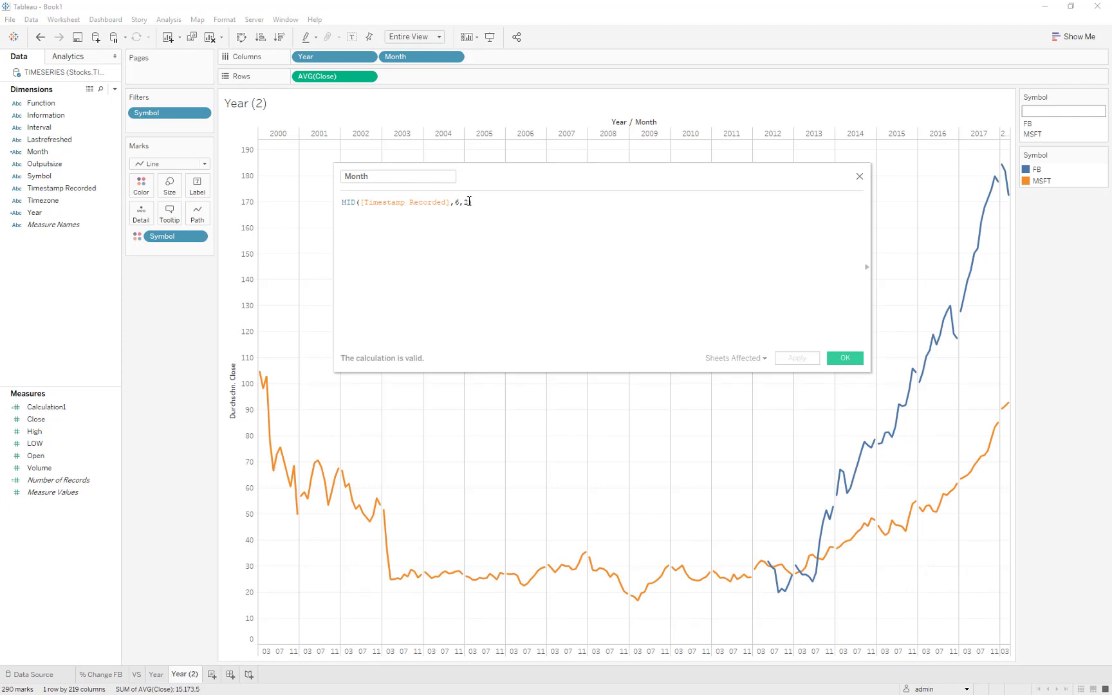
{"action": "left_click", "coordinate": [845, 357]}
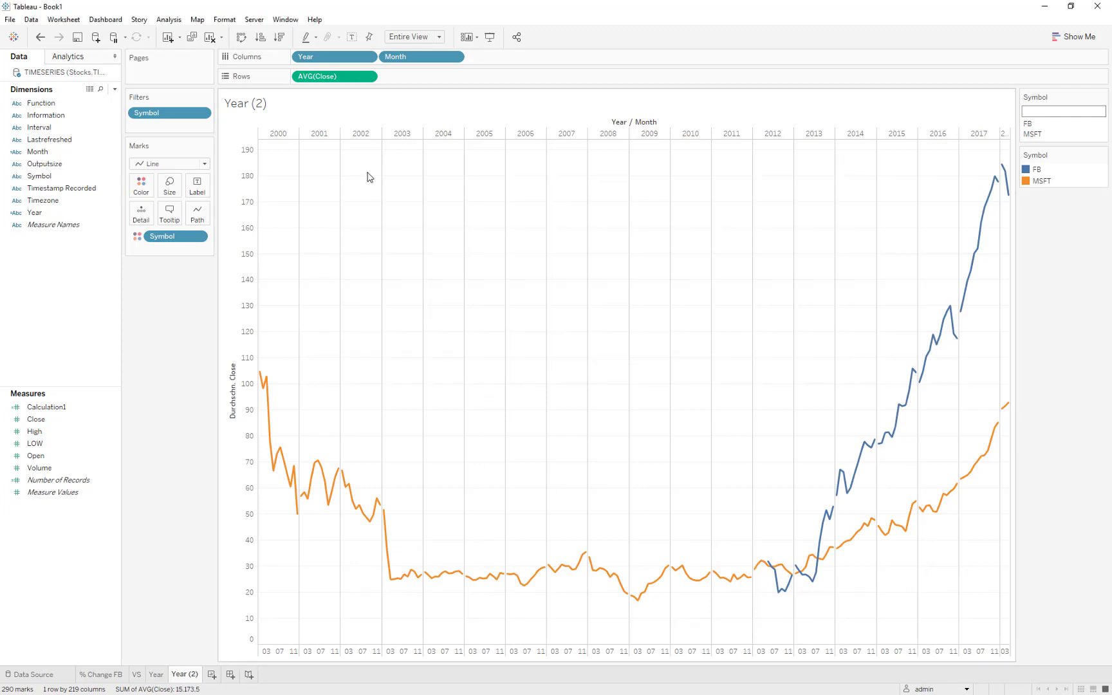
Turn the chart into a heatmap with average Close on Color, Symbol and Month on Rows, and the Automatic mark type.
{"action": "left_click_drag", "start_coordinate": [344, 77], "coordinate": [147, 195]}
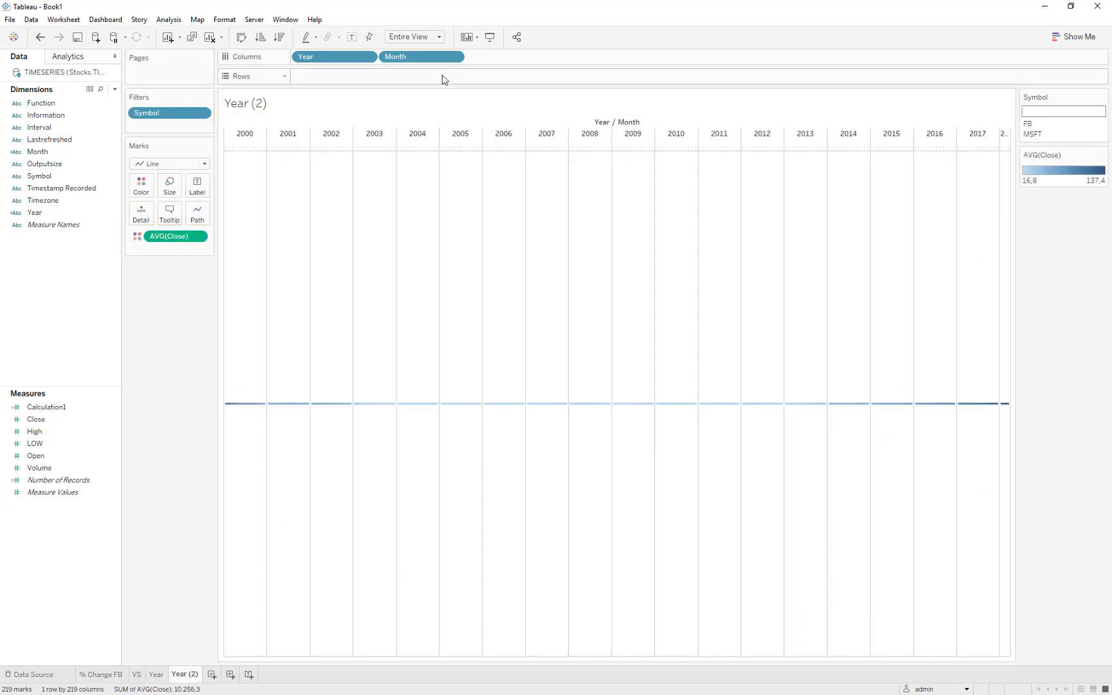
{"action": "left_click_drag", "start_coordinate": [397, 65], "coordinate": [378, 76]}
{"action": "left_click", "coordinate": [175, 164]}
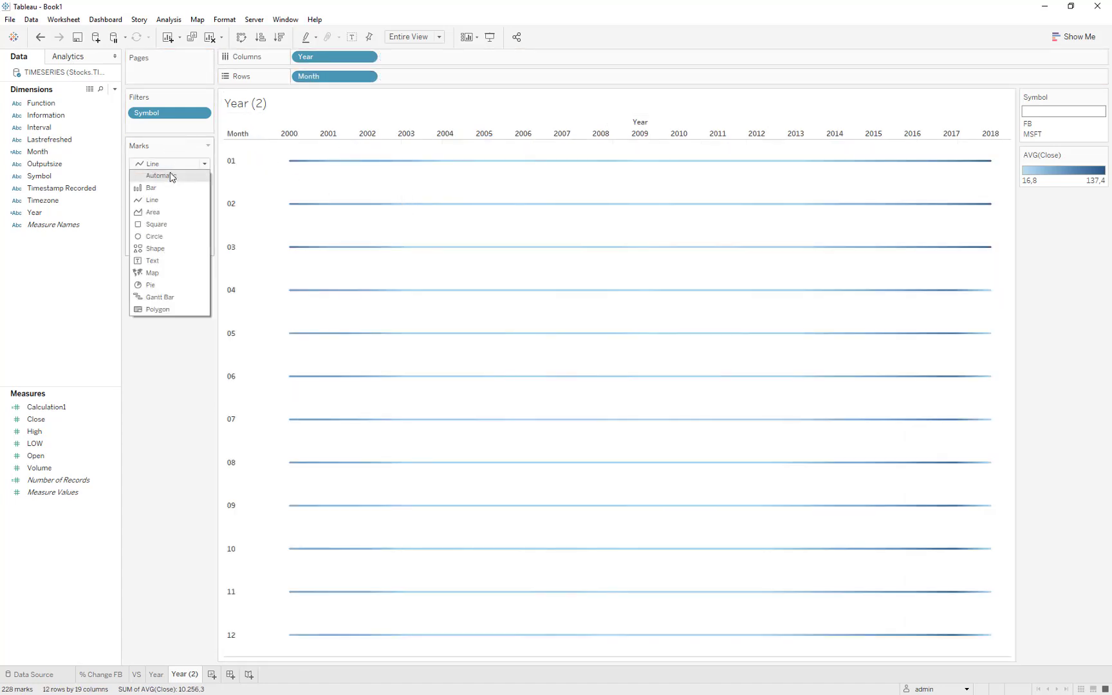
{"action": "left_click", "coordinate": [172, 174]}
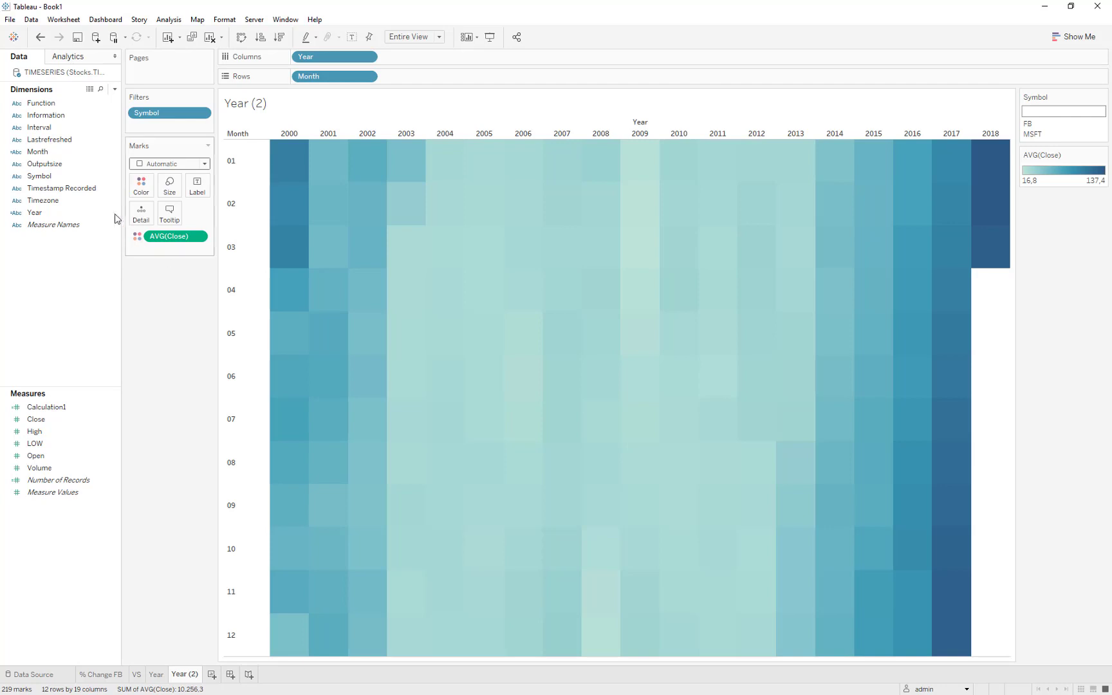
{"action": "left_click", "coordinate": [61, 178]}
{"action": "left_click_drag", "start_coordinate": [54, 183], "coordinate": [309, 85]}
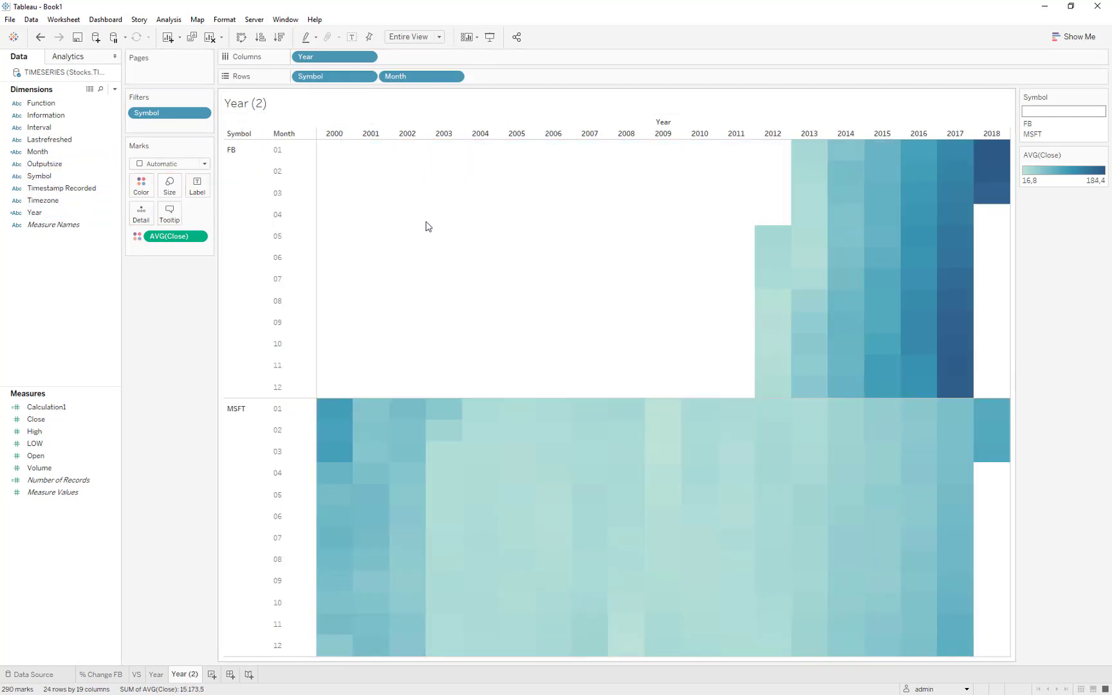
Apply the Red-Black Diverging palette to the average Close colours.
{"action": "double_click", "coordinate": [1059, 170]}
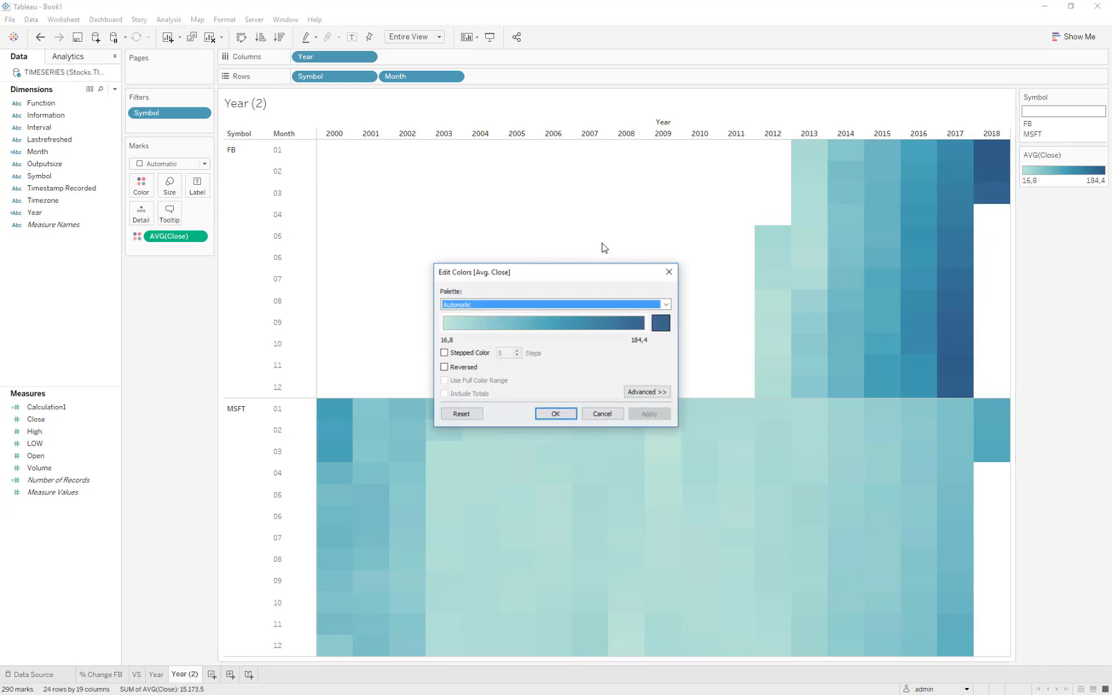
{"action": "left_click", "coordinate": [533, 304]}
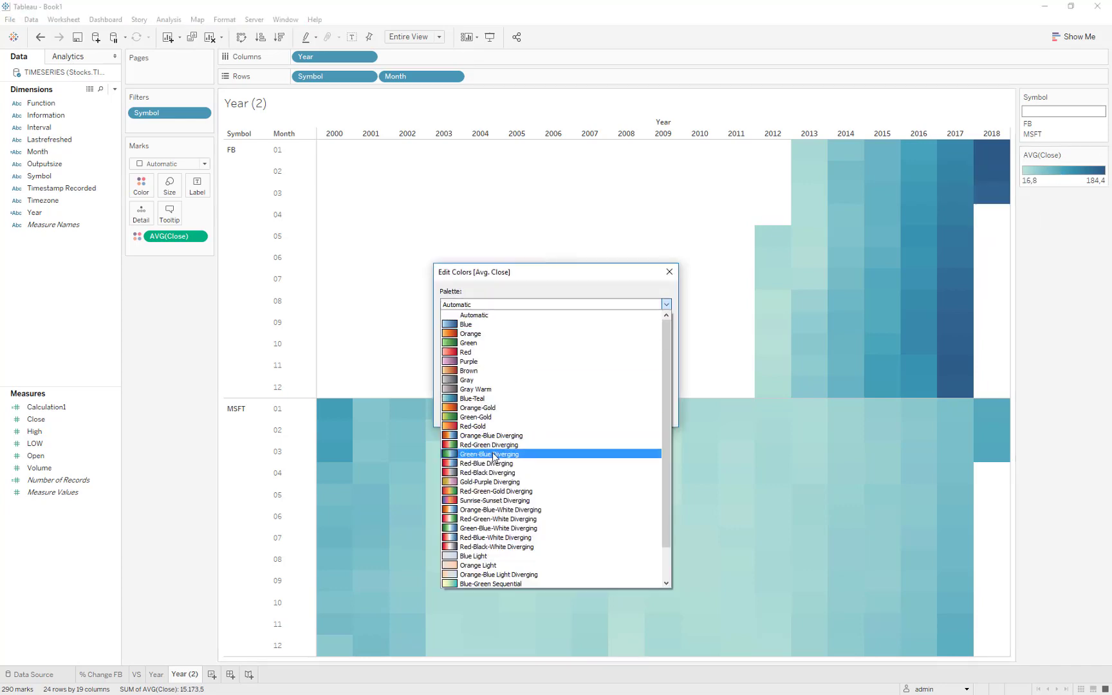
{"action": "left_click", "coordinate": [494, 474]}
{"action": "left_click", "coordinate": [647, 414]}
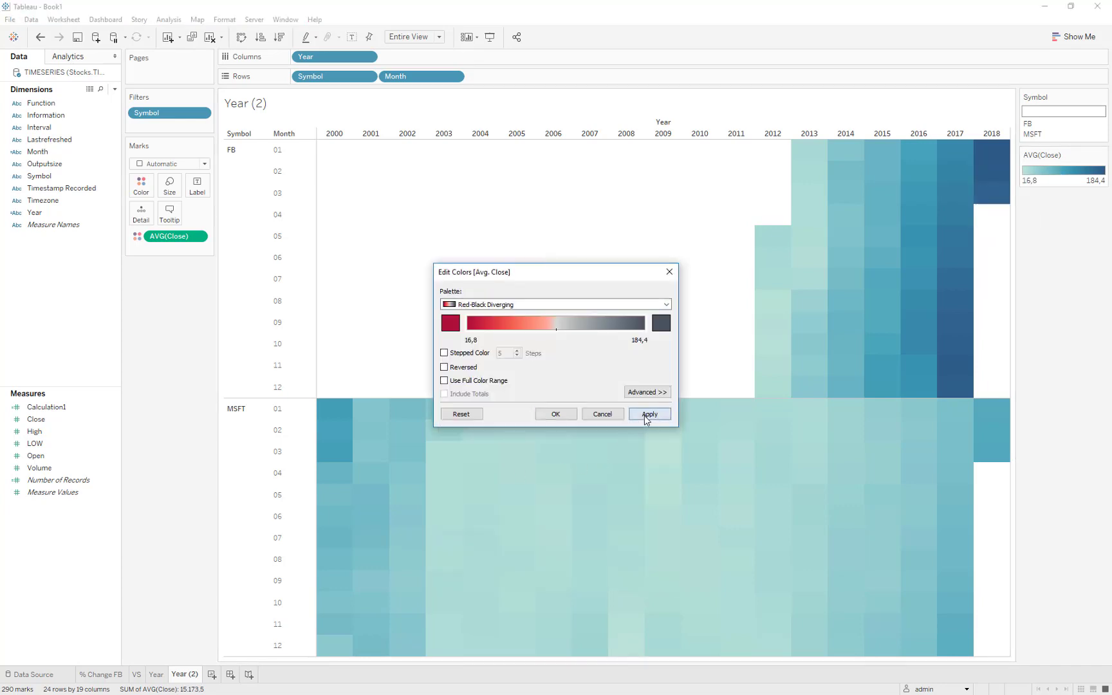
Try reversing the Red-Black Diverging palette and undo the reversal.
{"action": "left_click", "coordinate": [461, 369]}
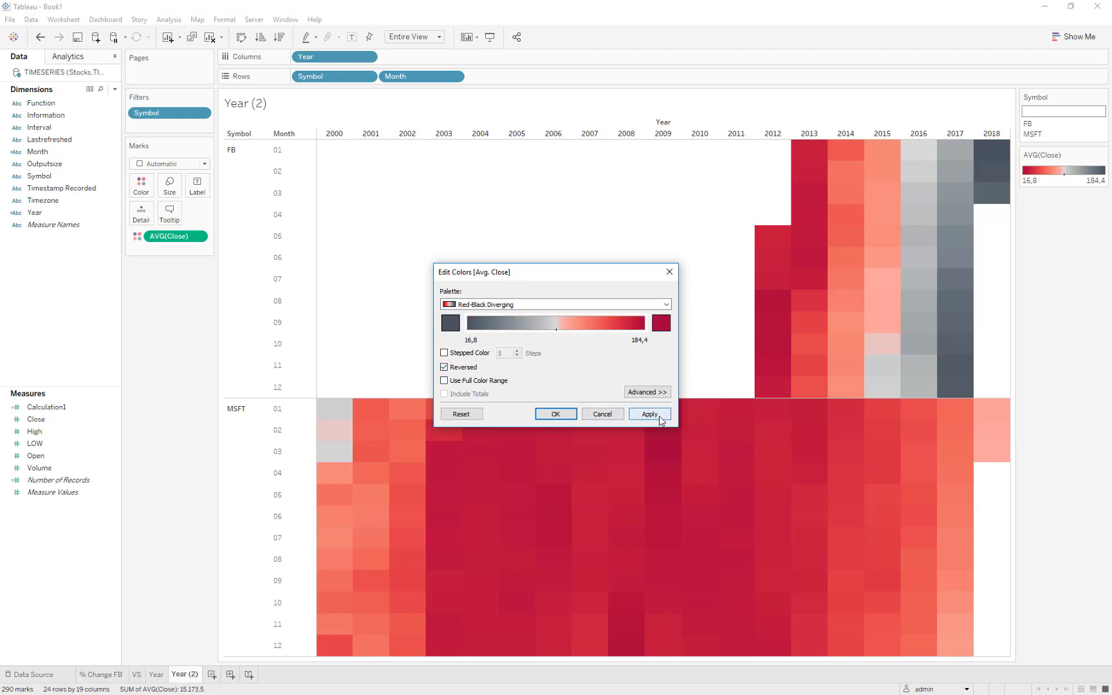
{"action": "left_click", "coordinate": [649, 414]}
{"action": "left_click", "coordinate": [556, 414]}
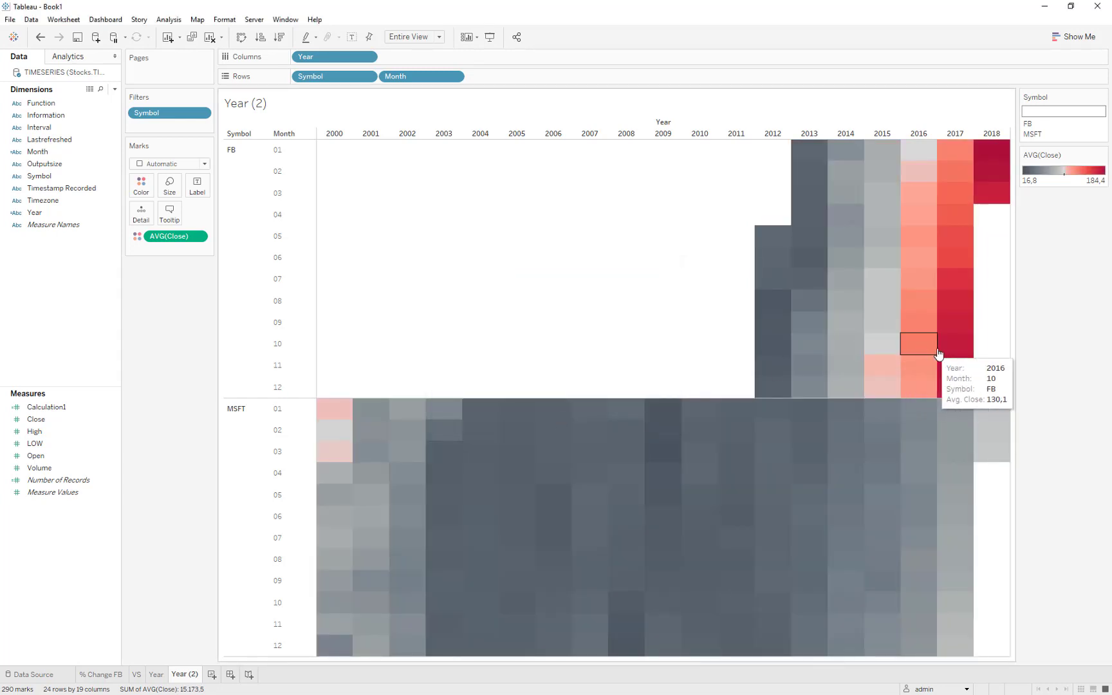
{"action": "key", "text": "ctrl+z"}
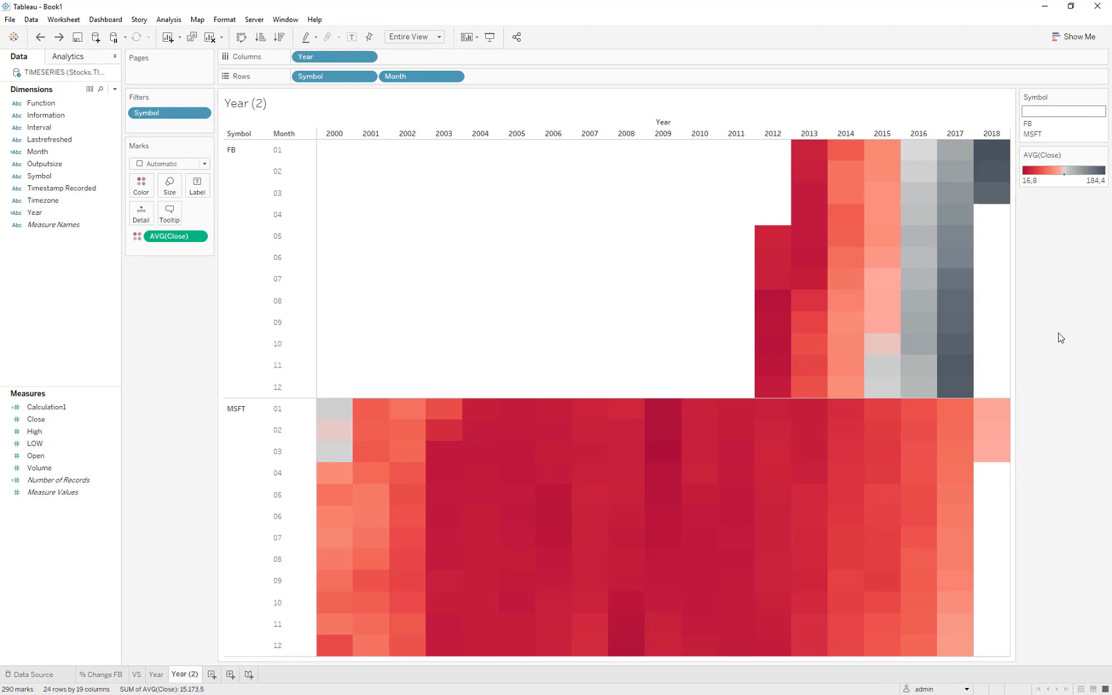
Show mark labels in the cells and rename the "Year (2)" worksheet to "Heatmap".
{"action": "left_click", "coordinate": [351, 36]}
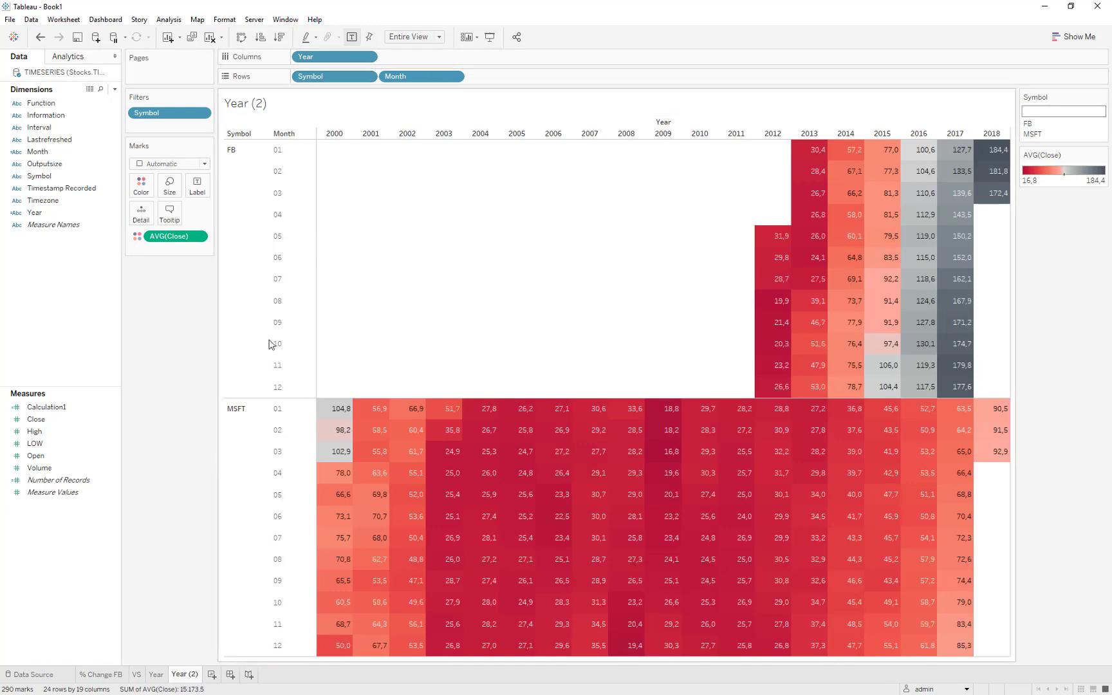
{"action": "double_click", "coordinate": [186, 673]}
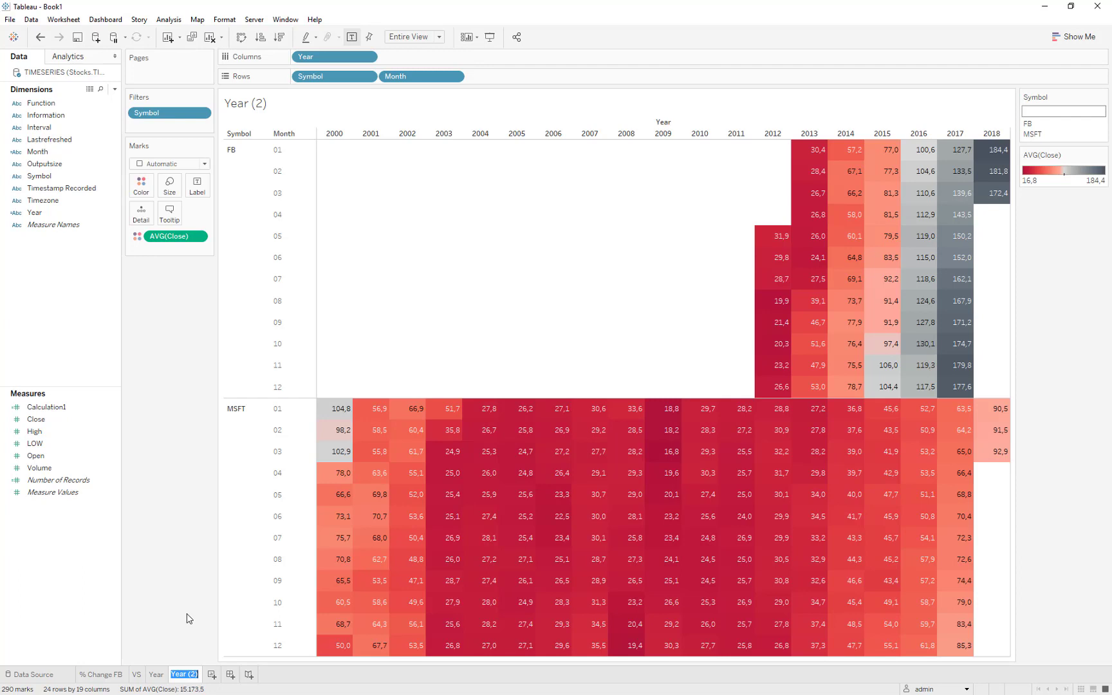
{"action": "type", "text": "Heatmap"}
{"action": "key", "text": "Return"}
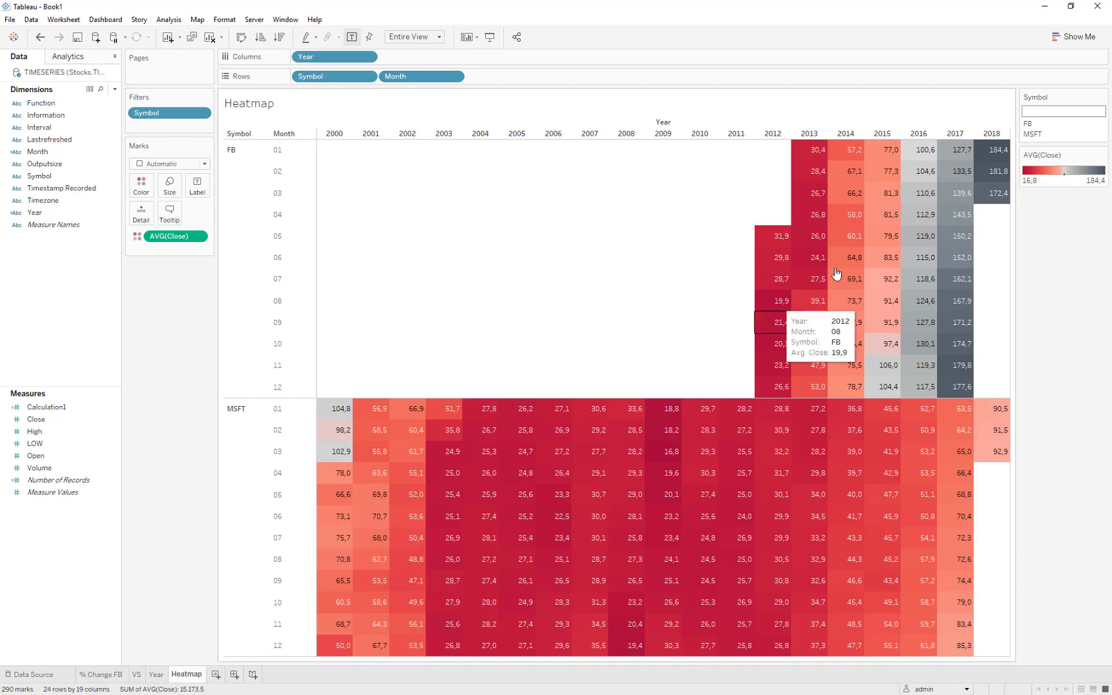
Add GOOGL to the Symbol filter for comparison and remove it again.
{"action": "left_click", "coordinate": [1044, 111]}
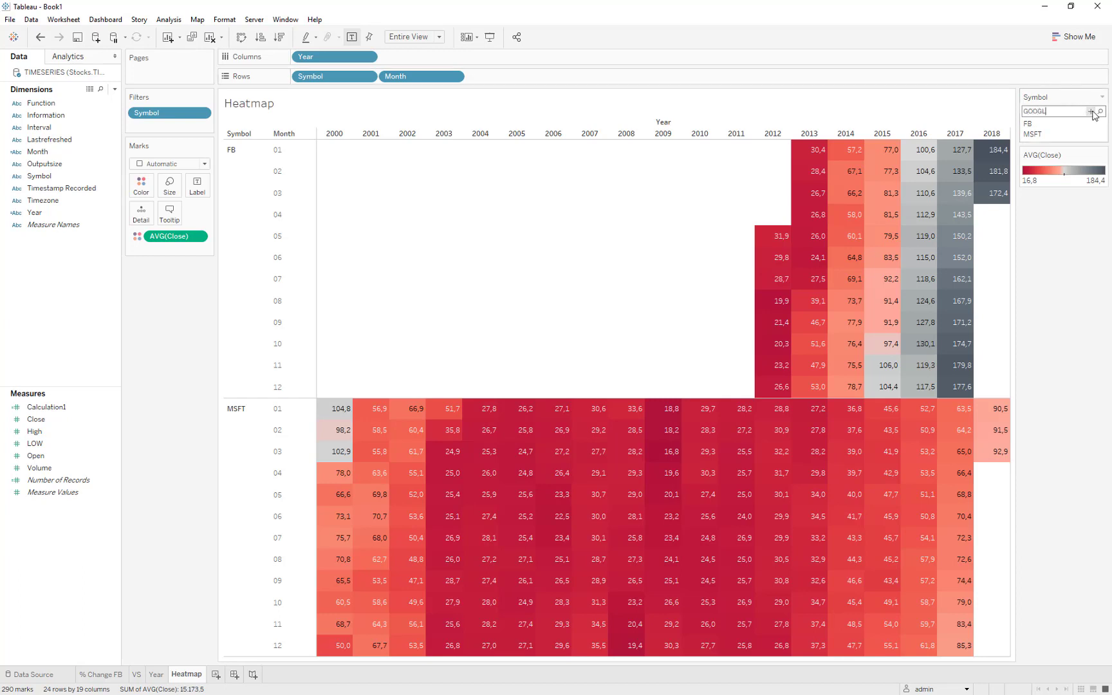
{"action": "left_click", "coordinate": [1091, 111]}
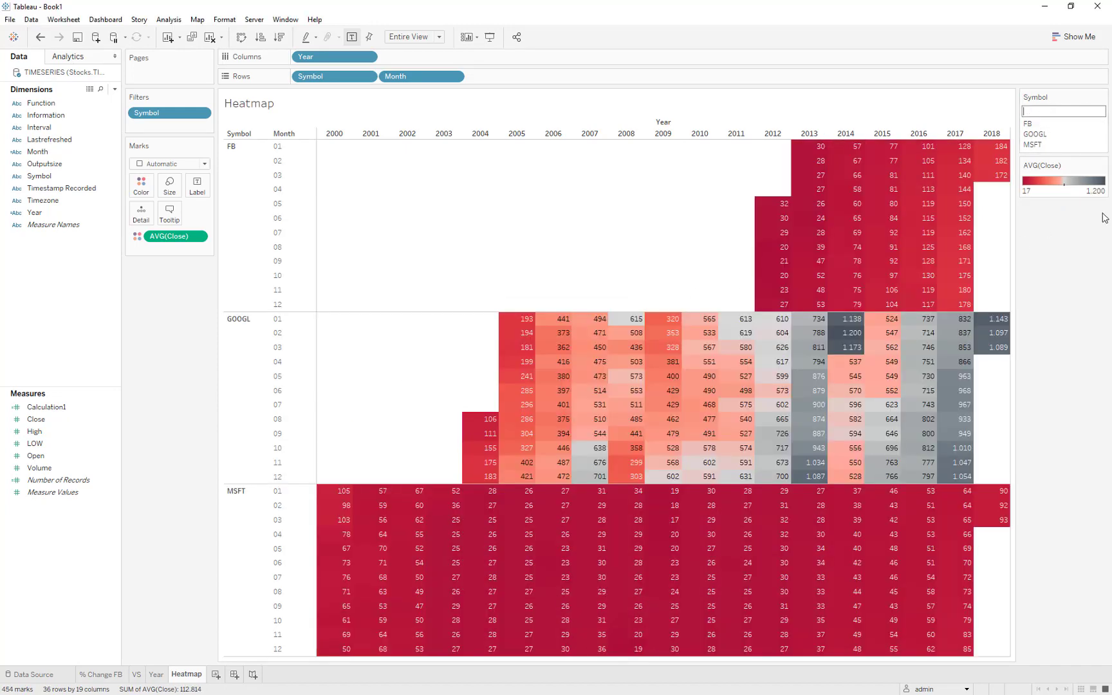
{"action": "left_click", "coordinate": [1100, 135]}
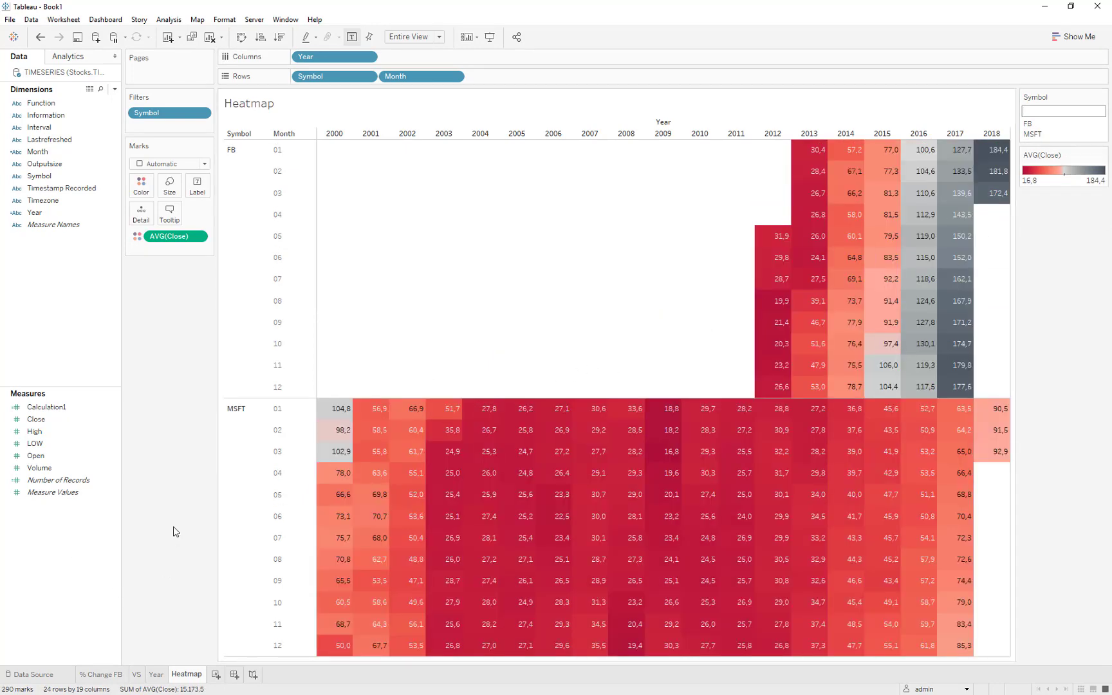
Connect to the PostgreSQL database Maestro on localhost, entering the account password to sign in.
{"action": "left_click", "coordinate": [94, 39]}
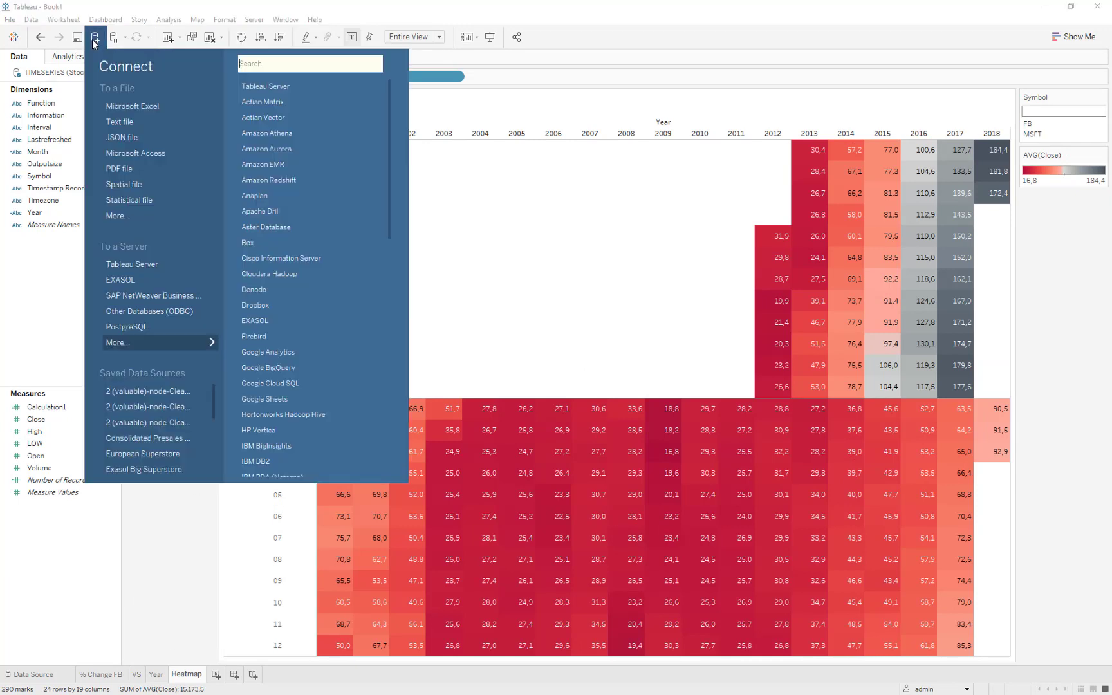
{"action": "left_click", "coordinate": [136, 326]}
{"action": "left_click", "coordinate": [369, 268]}
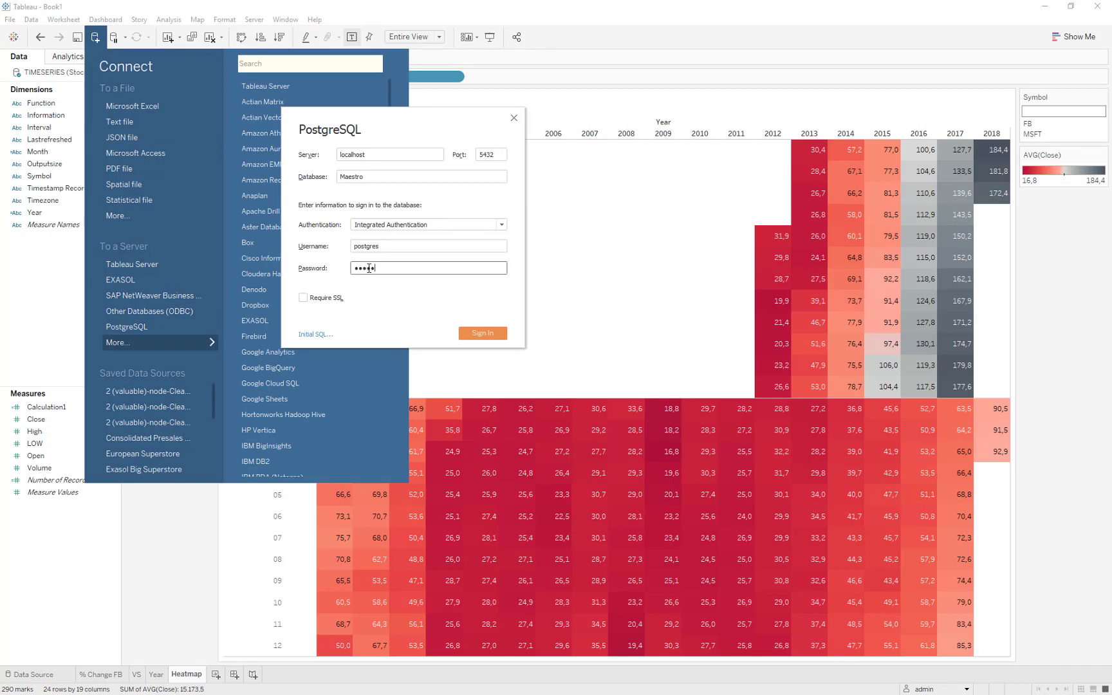
{"action": "key", "text": "Return"}
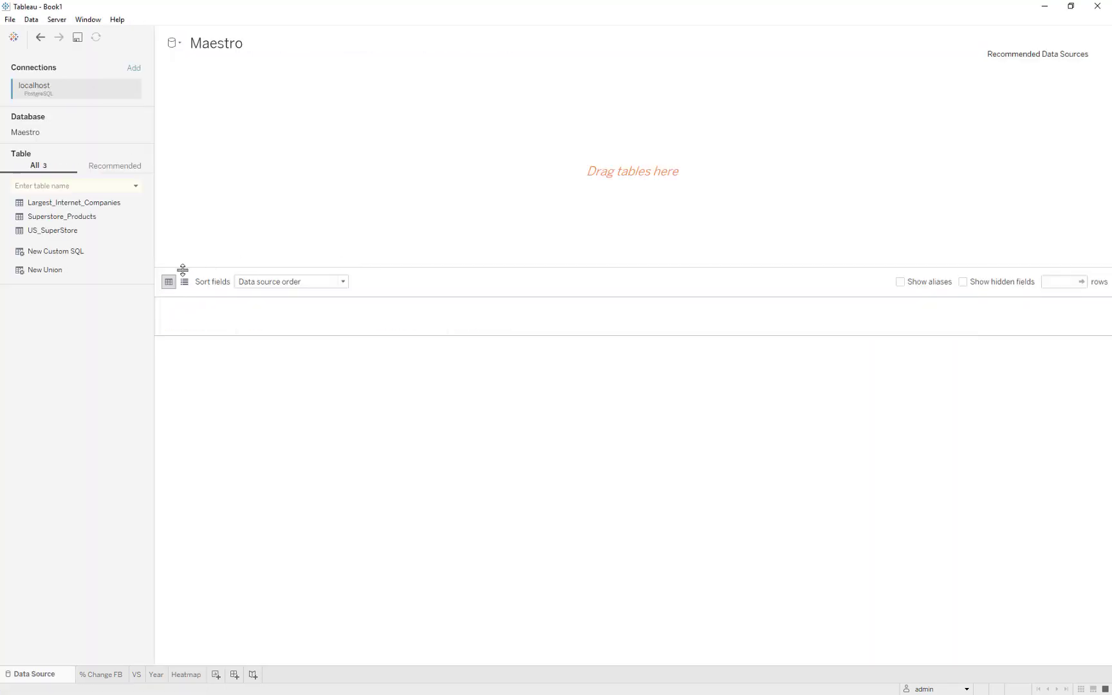
Add the Largest_Internet_Companies table to the Maestro data source and load a preview of its rows.
{"action": "left_click_drag", "start_coordinate": [74, 203], "coordinate": [233, 239]}
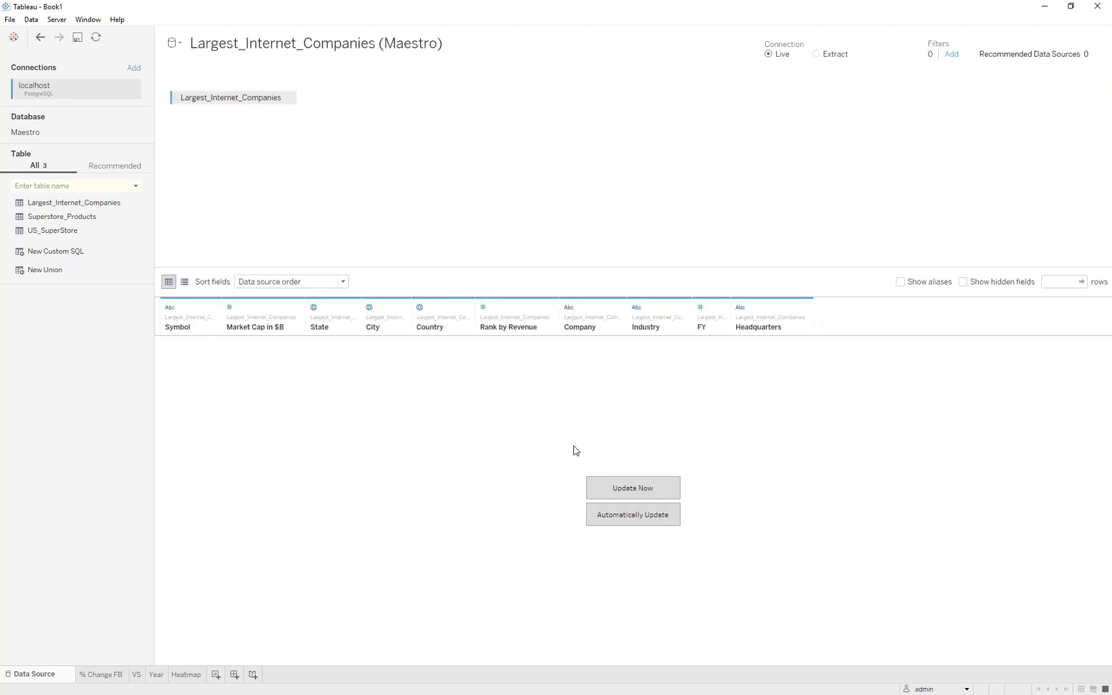
{"action": "left_click", "coordinate": [602, 487]}
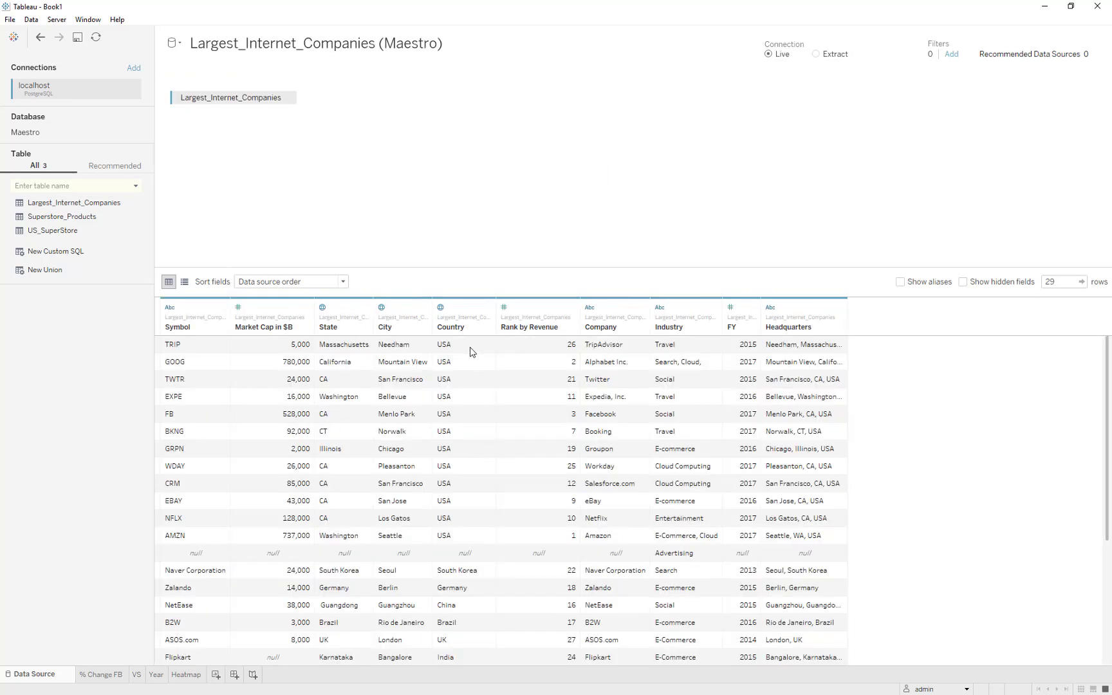
{"action": "left_click_drag", "start_coordinate": [470, 351], "coordinate": [469, 522]}
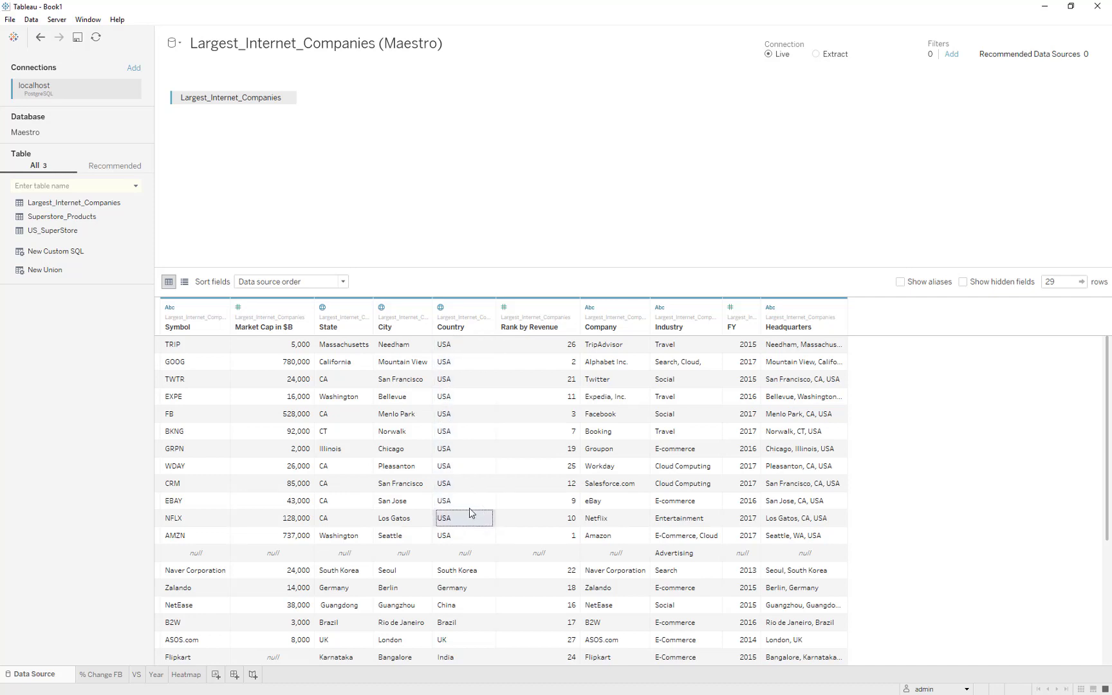
{"action": "left_click_drag", "start_coordinate": [479, 380], "coordinate": [474, 435]}
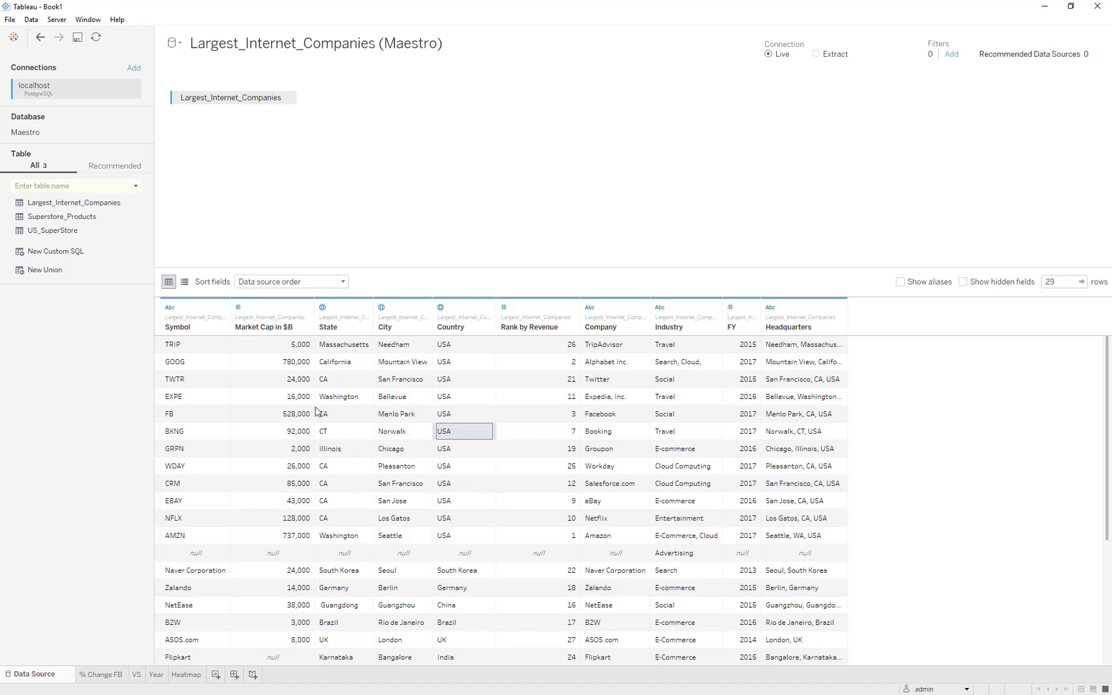
Create a new worksheet and plot the Country field as points on a map.
{"action": "left_click", "coordinate": [58, 468]}
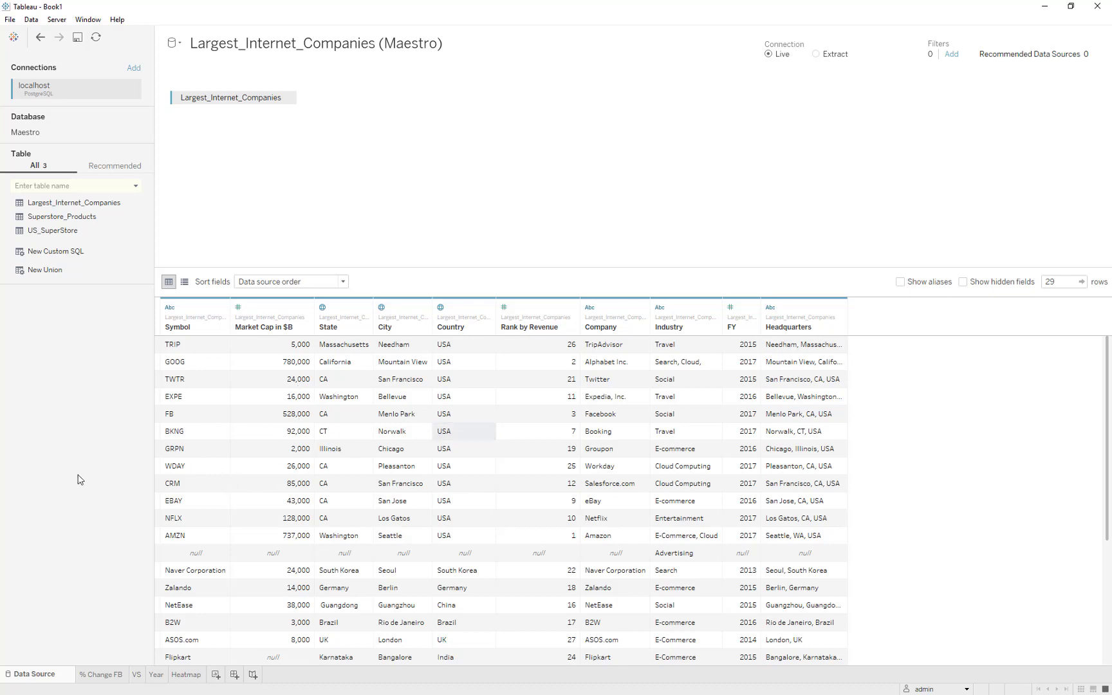
{"action": "left_click", "coordinate": [217, 677]}
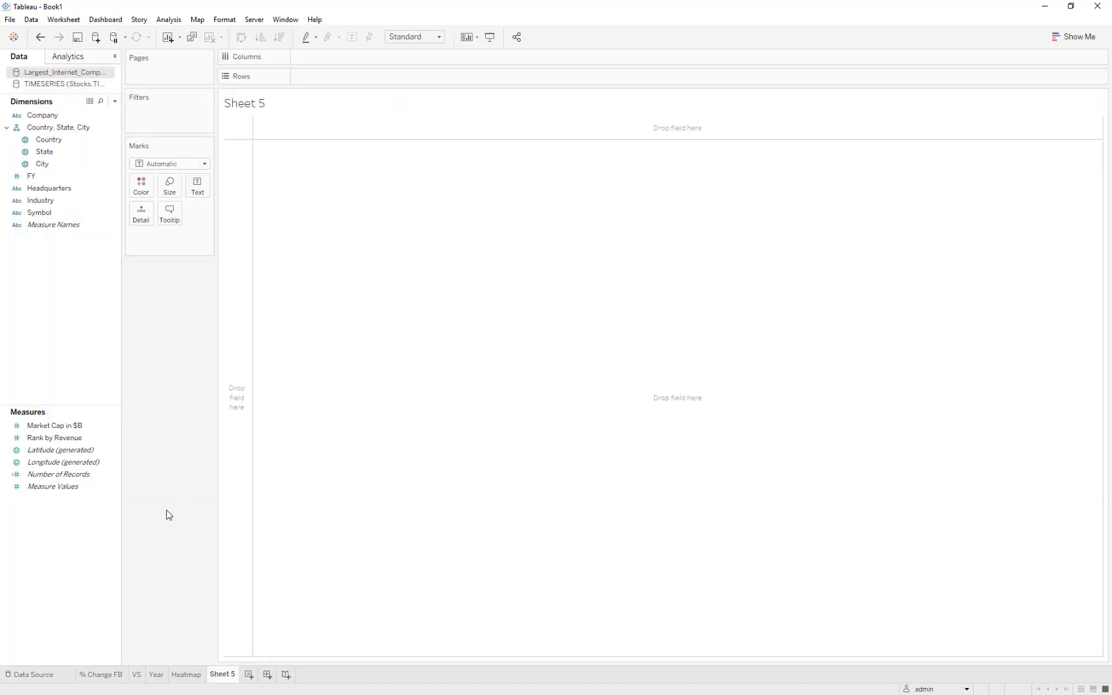
{"action": "left_click_drag", "start_coordinate": [49, 139], "coordinate": [82, 458]}
Rename the Number of Records measure to "Number of Companies" and size the map marks by it.
{"action": "left_click", "coordinate": [68, 478]}
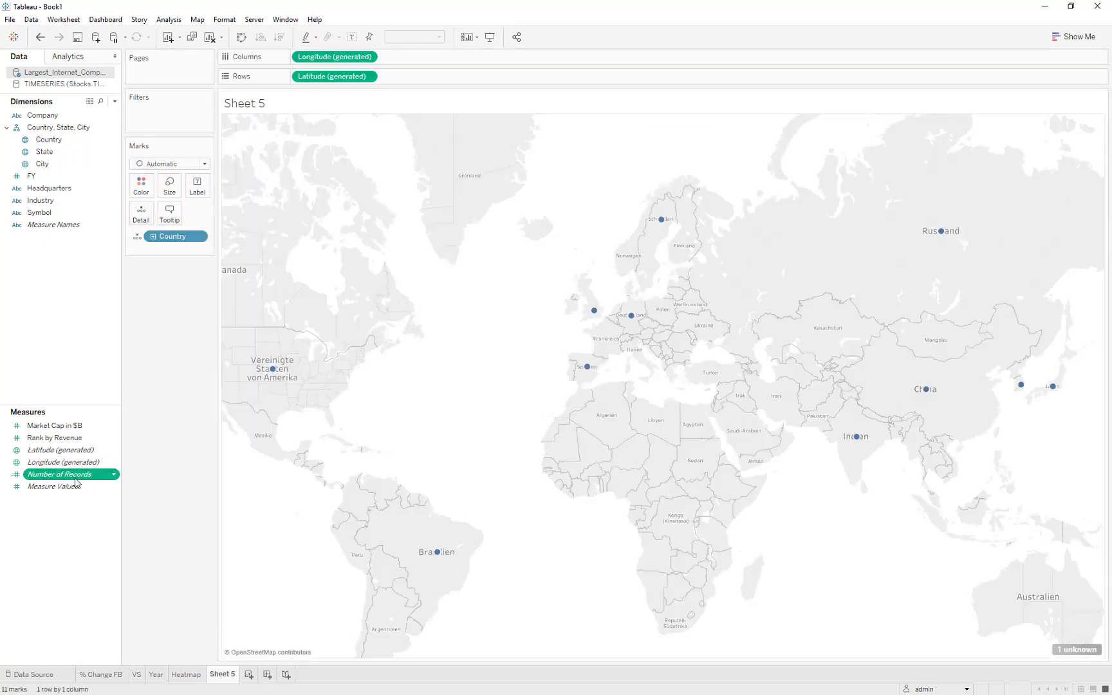
{"action": "left_click", "coordinate": [74, 478]}
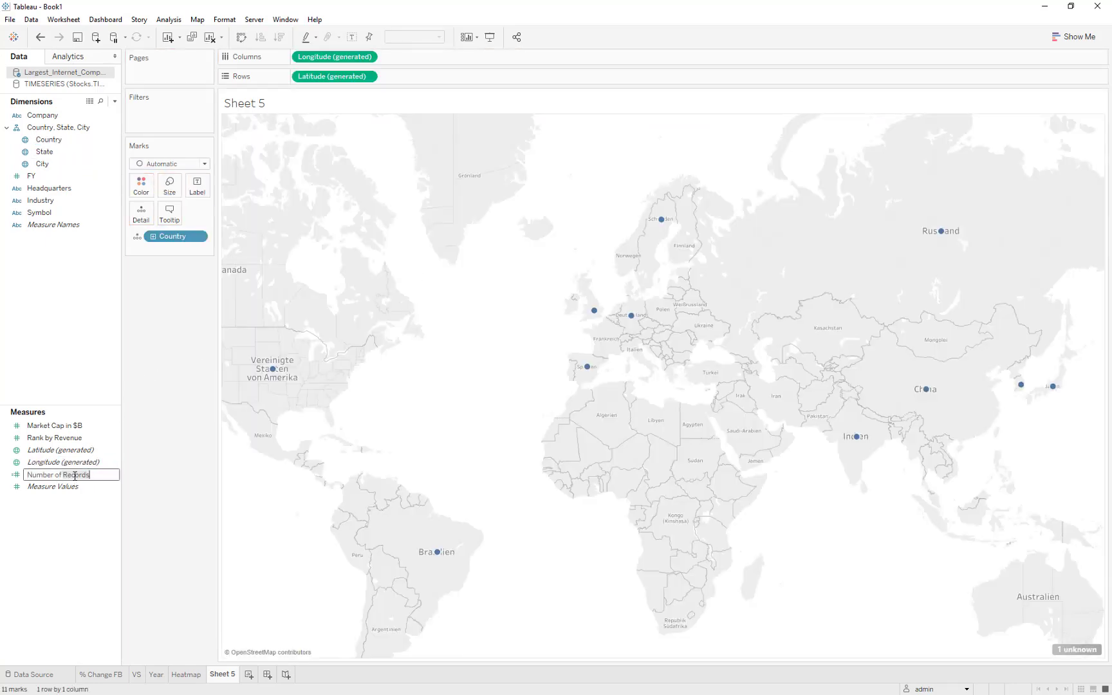
{"action": "double_click", "coordinate": [74, 475]}
{"action": "type", "text": "Compani"}
{"action": "key", "text": "Return"}
{"action": "left_click_drag", "start_coordinate": [71, 476], "coordinate": [169, 188]}
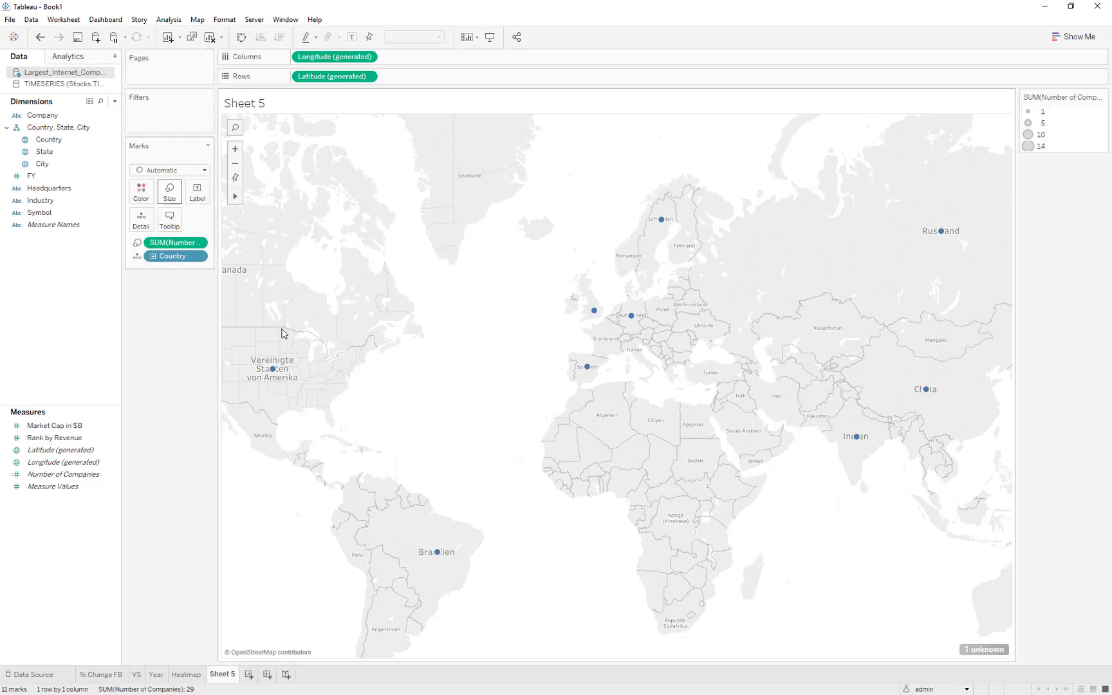
{"action": "mouse_move", "coordinate": [296, 375]}
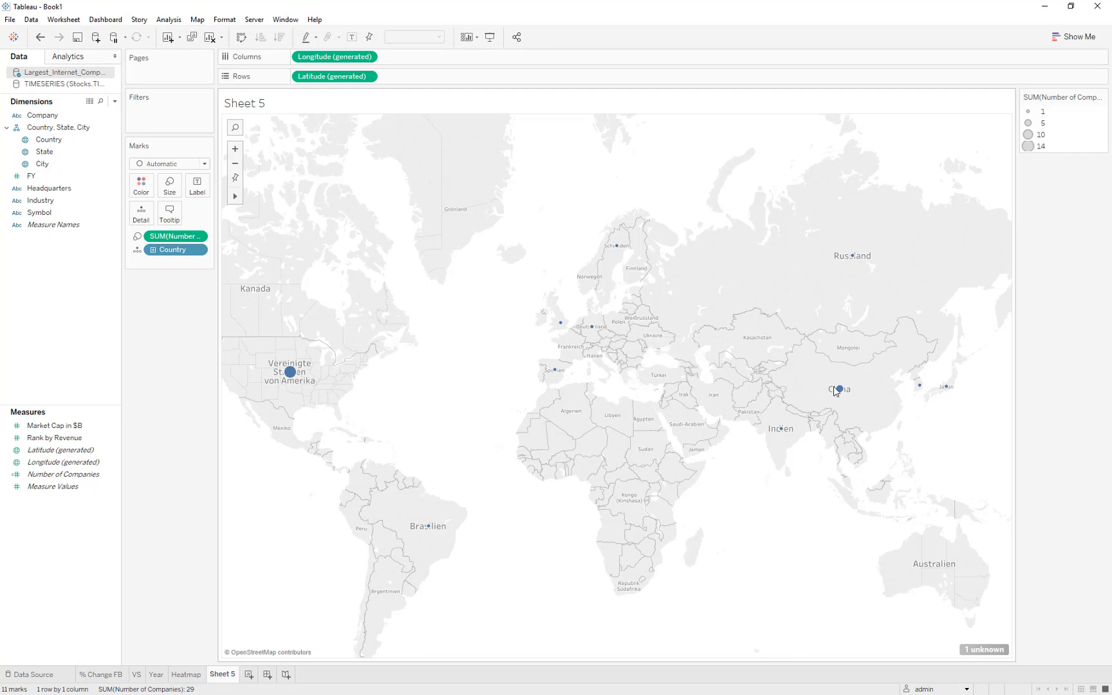
{"action": "mouse_move", "coordinate": [840, 393]}
Rename the map worksheet to "Countries".
{"action": "double_click", "coordinate": [224, 674]}
{"action": "type", "text": "Co"}
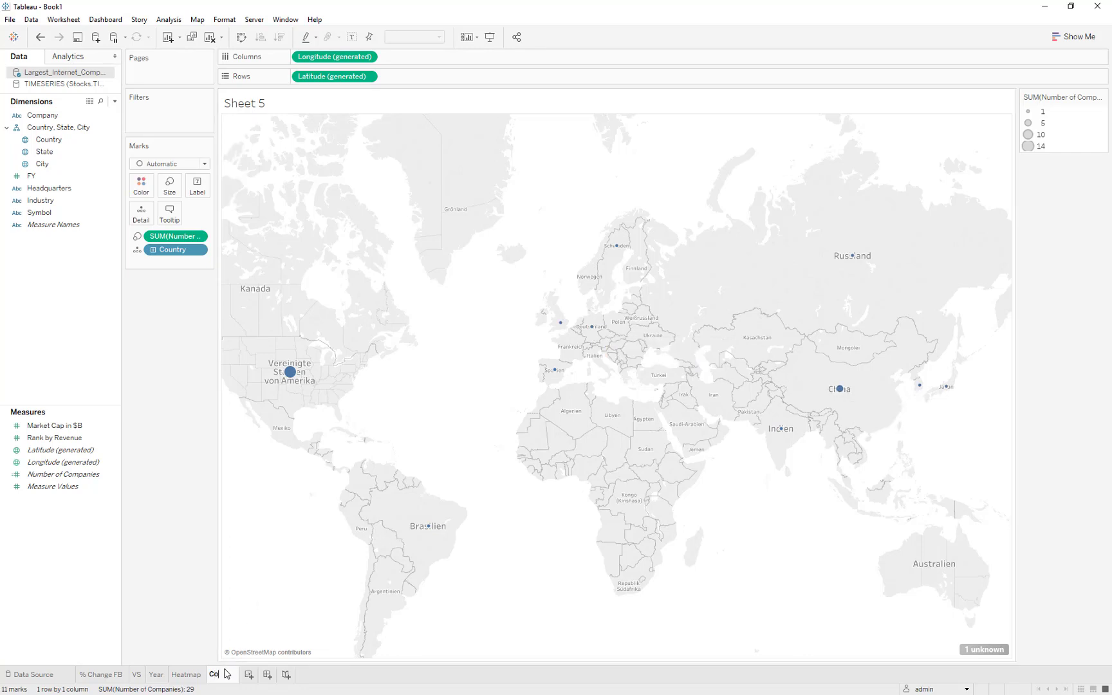
{"action": "type", "text": "untries"}
{"action": "key", "text": "Return"}
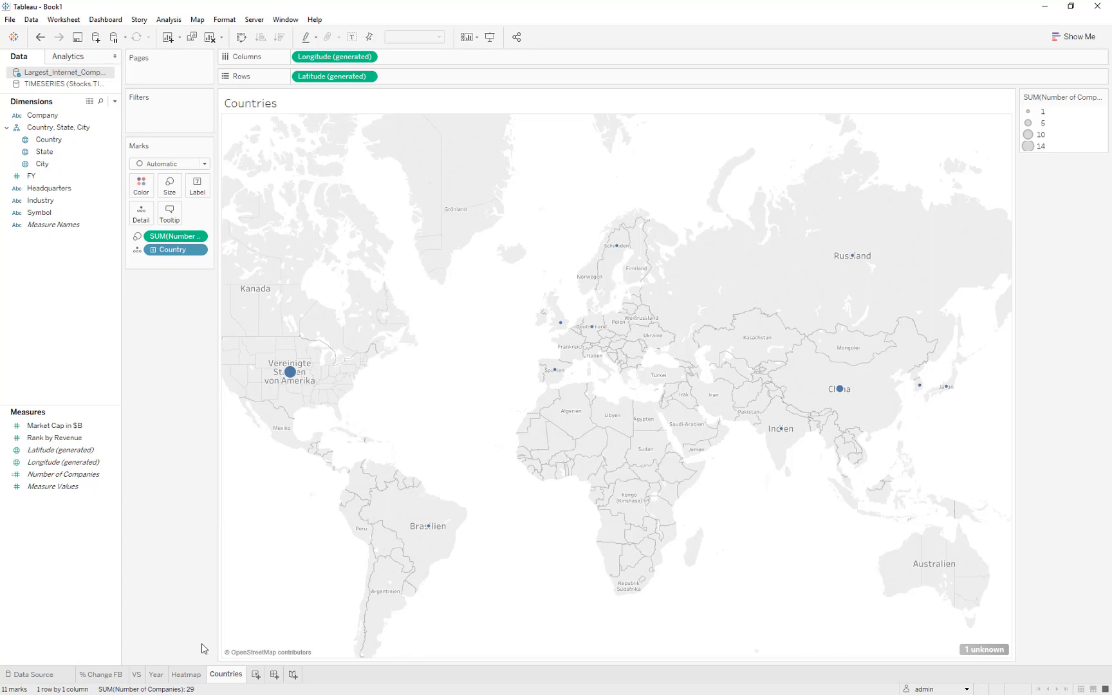
Create a worksheet with a bar chart of Market Cap in $B by Company, sorted in descending order.
{"action": "left_click", "coordinate": [256, 674]}
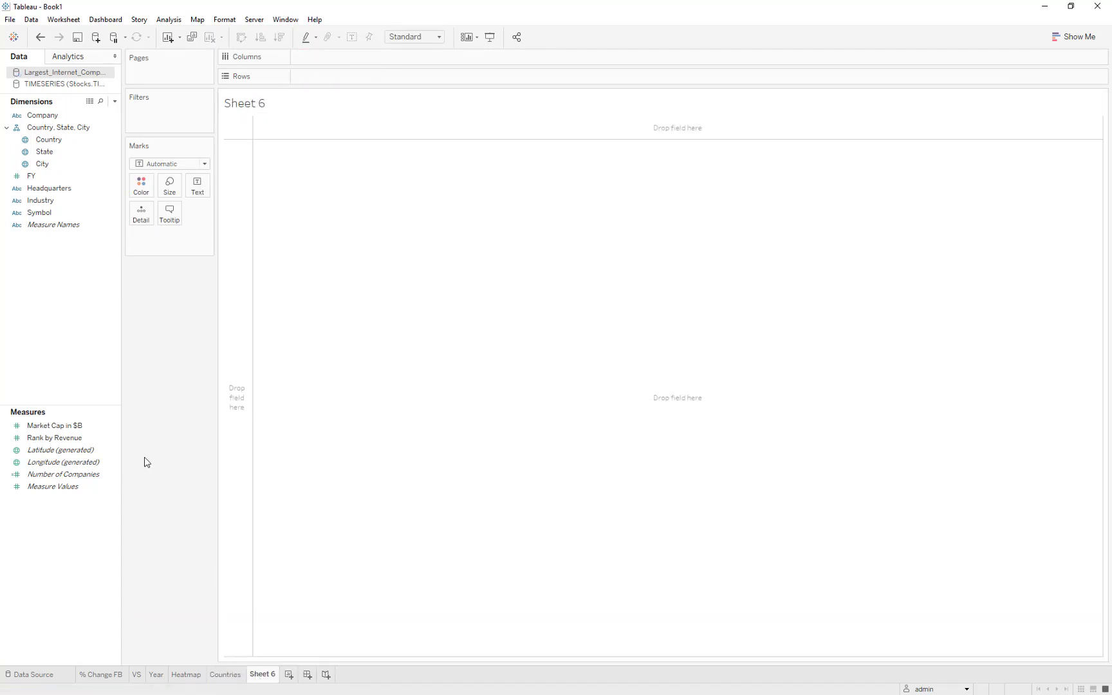
{"action": "mouse_move", "coordinate": [73, 428]}
{"action": "left_mouse_down"}
{"action": "mouse_move", "coordinate": [258, 367]}
{"action": "mouse_move", "coordinate": [252, 233]}
{"action": "mouse_move", "coordinate": [340, 74]}
{"action": "mouse_move", "coordinate": [323, 121]}
{"action": "mouse_move", "coordinate": [220, 129]}
{"action": "left_mouse_up"}
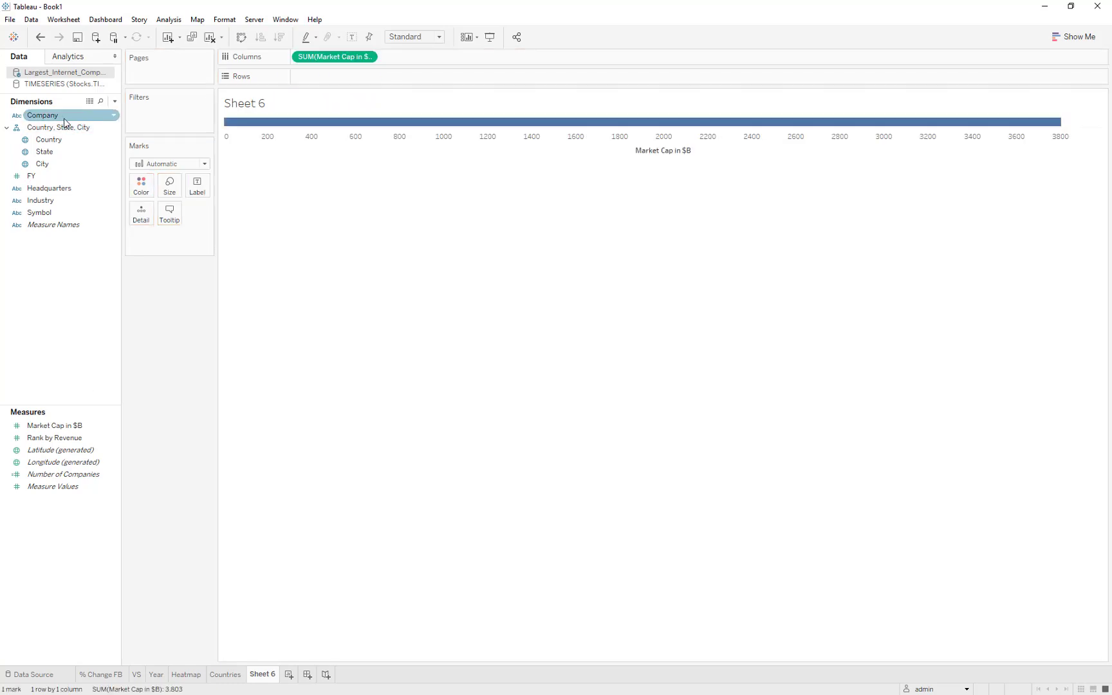
{"action": "left_click_drag", "start_coordinate": [64, 120], "coordinate": [345, 85]}
{"action": "left_click", "coordinate": [286, 40]}
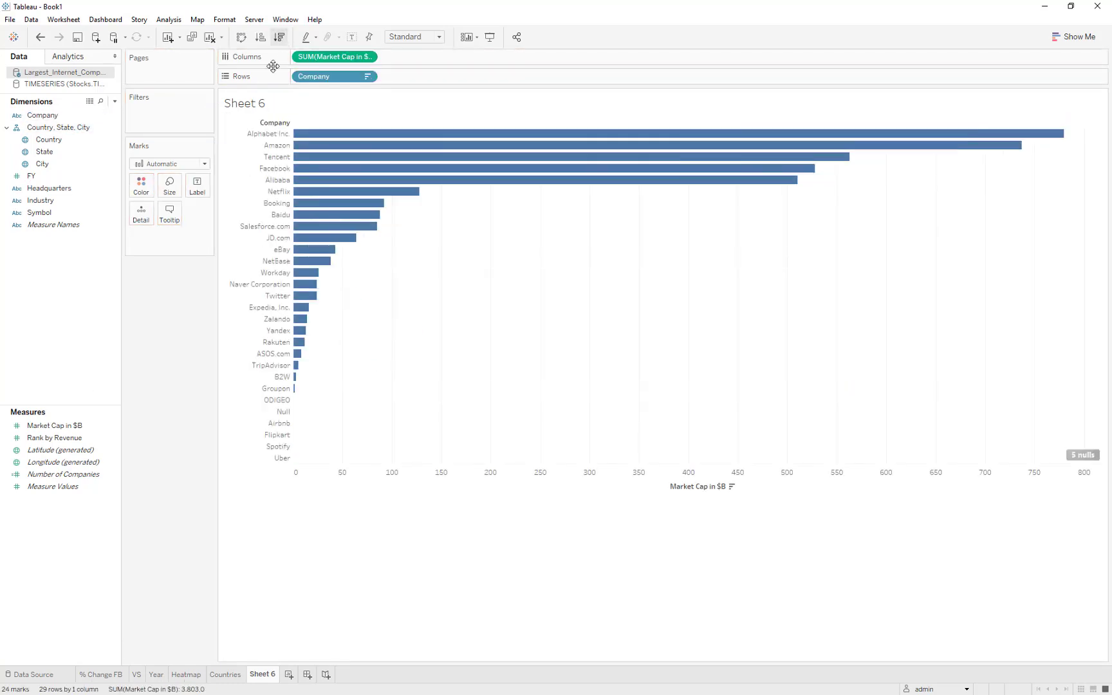
Label the market cap bars with Symbol and rename the worksheet to "Company".
{"action": "left_click", "coordinate": [47, 216]}
{"action": "left_click_drag", "start_coordinate": [48, 218], "coordinate": [196, 187]}
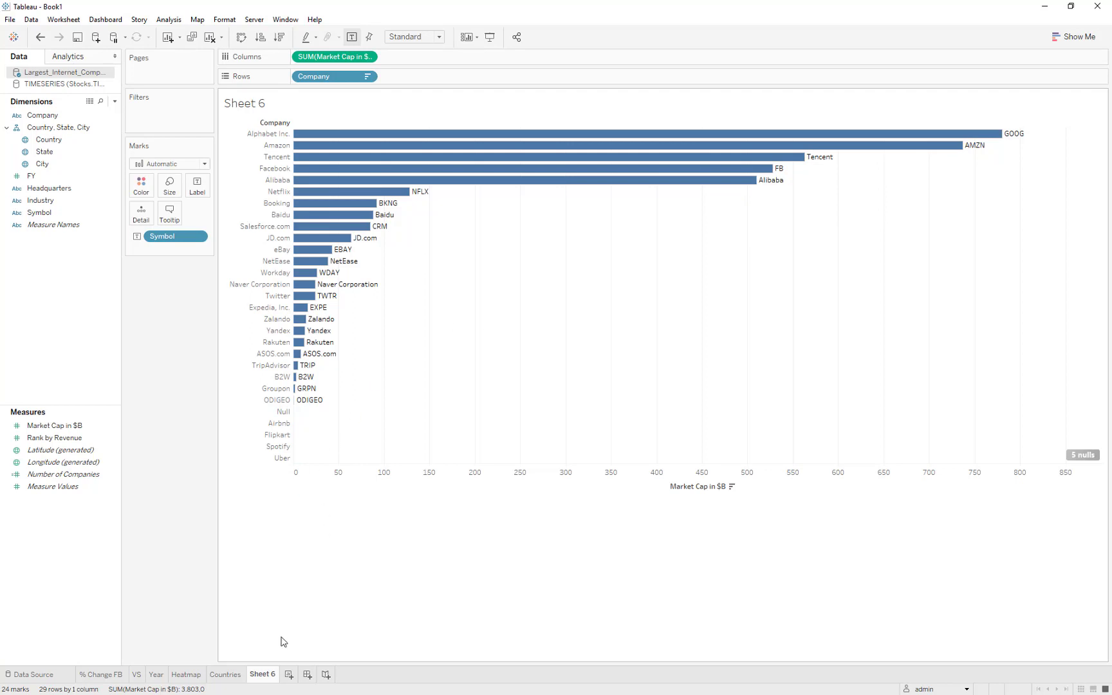
{"action": "double_click", "coordinate": [268, 674]}
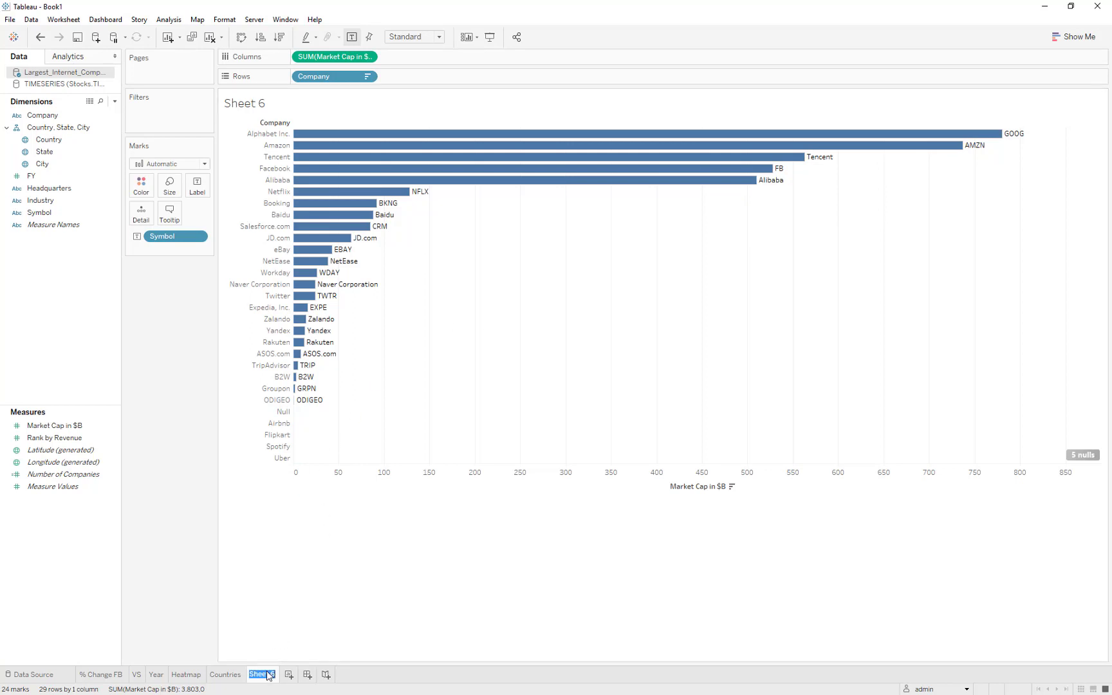
{"action": "type", "text": "Company"}
{"action": "key", "text": "Return"}
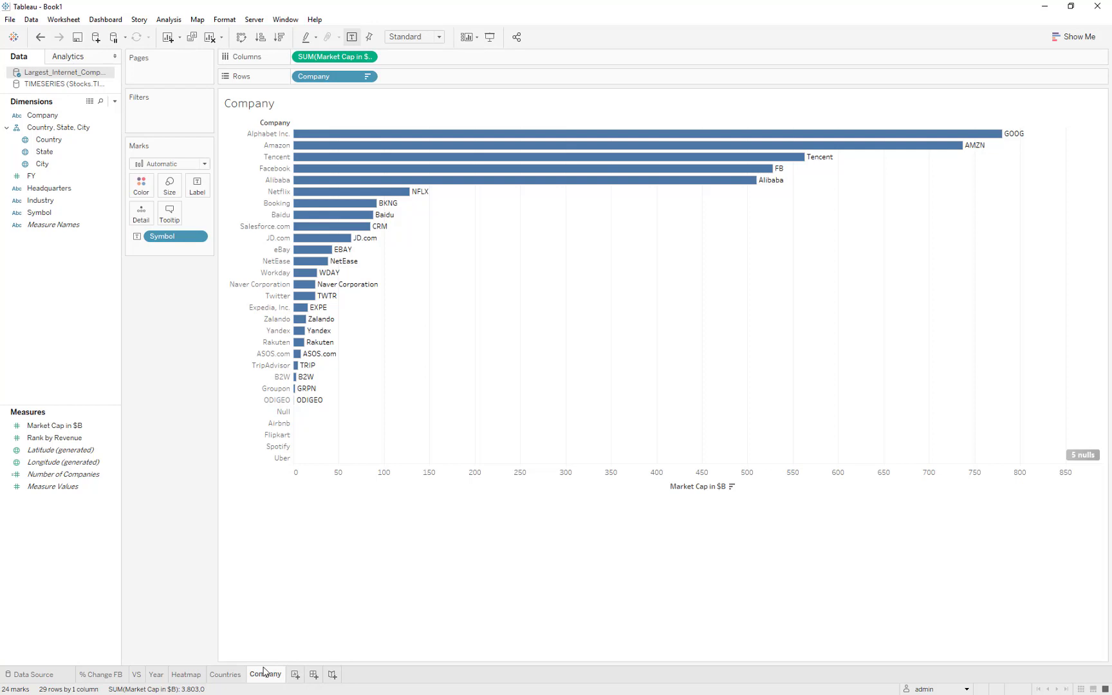
Create a dashboard and place the Countries and Company sheets side by side.
{"action": "left_click", "coordinate": [313, 674]}
{"action": "mouse_move", "coordinate": [57, 222]}
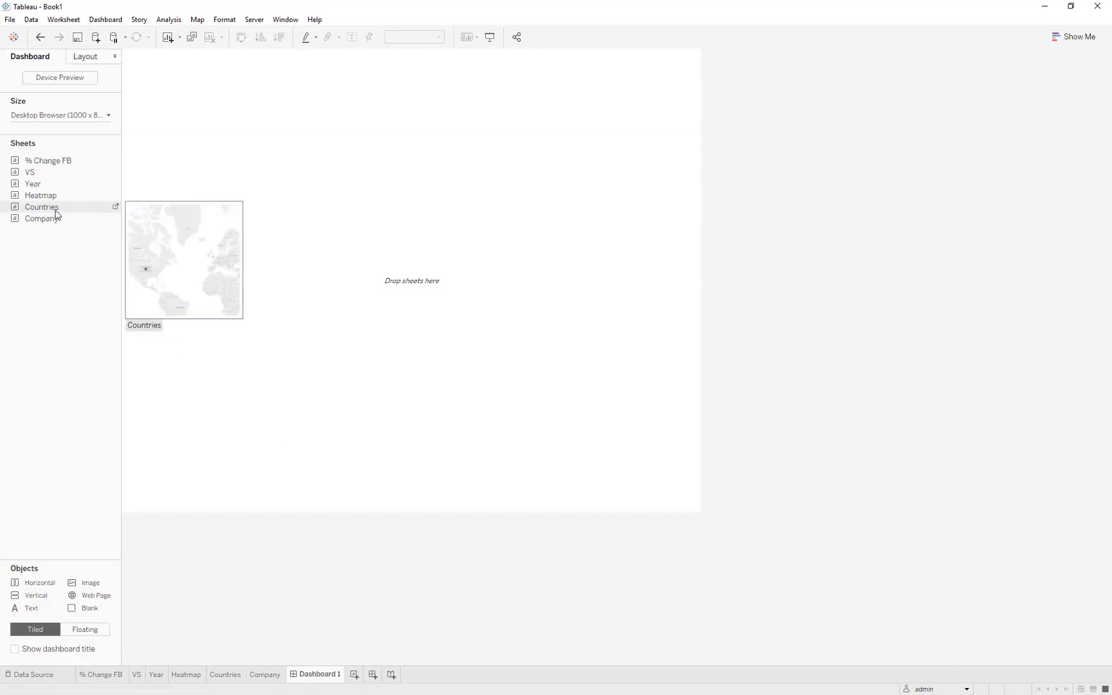
{"action": "left_click_drag", "start_coordinate": [55, 209], "coordinate": [221, 191]}
{"action": "left_click_drag", "start_coordinate": [89, 224], "coordinate": [506, 246]}
Filter out the null market cap values from the Company chart and the unknown location from the Countries map.
{"action": "left_click", "coordinate": [591, 418]}
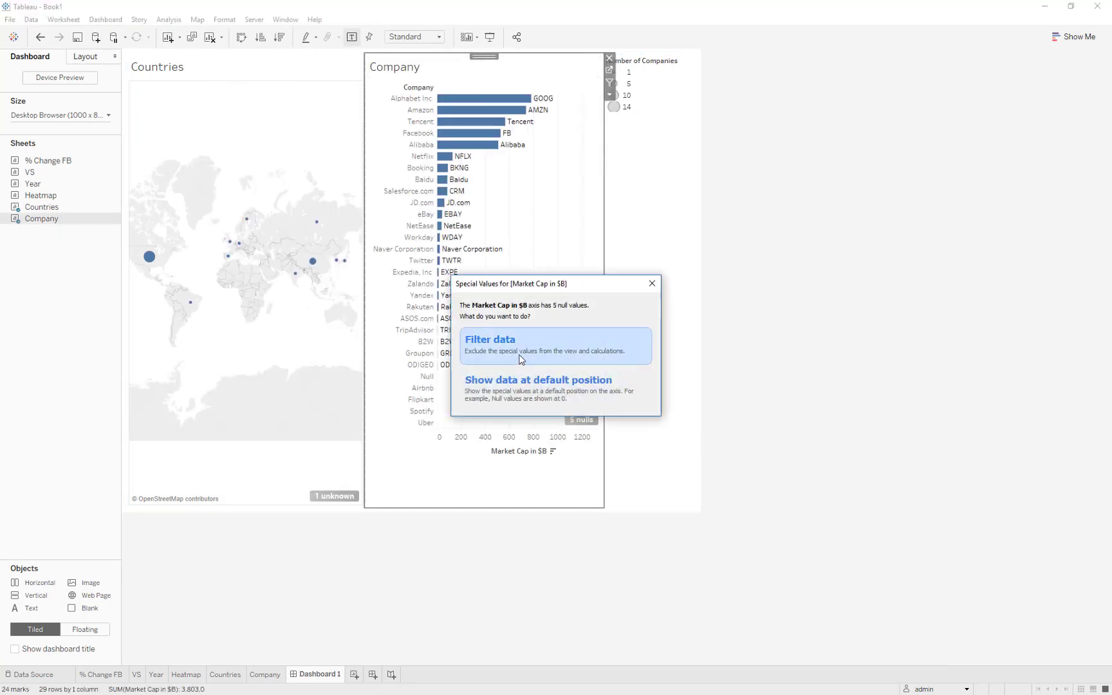
{"action": "left_click", "coordinate": [522, 358]}
{"action": "left_click", "coordinate": [342, 496]}
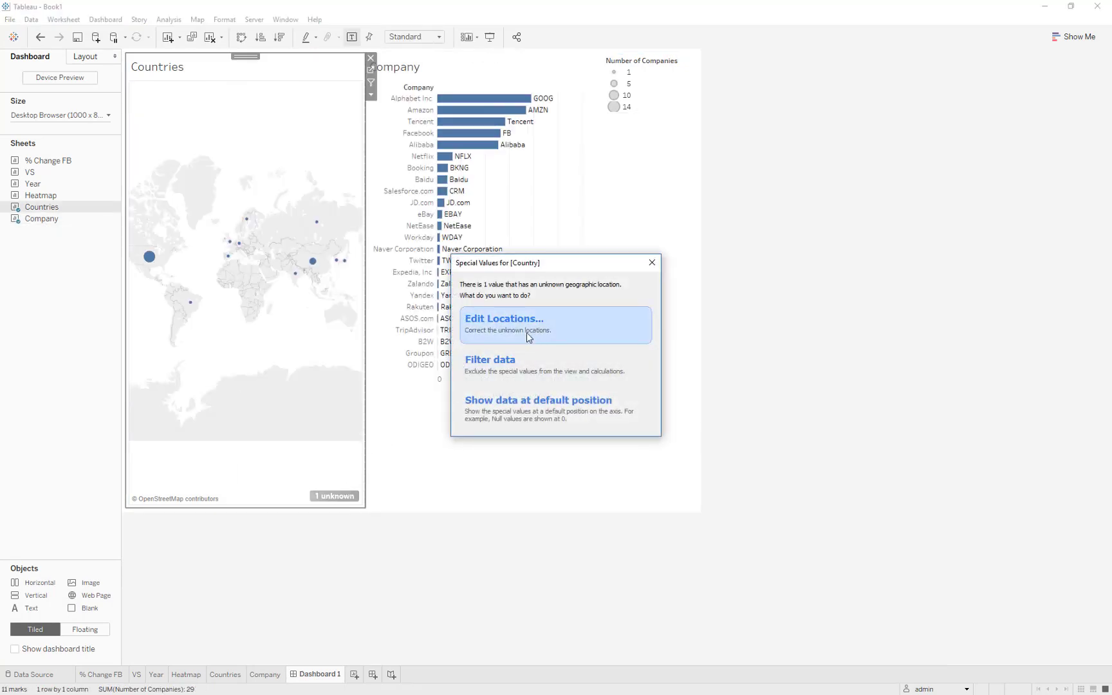
{"action": "left_click", "coordinate": [522, 359]}
Add the VS sheet across the full width beneath the other two charts and reduce its height slightly.
{"action": "left_click_drag", "start_coordinate": [52, 197], "coordinate": [411, 438]}
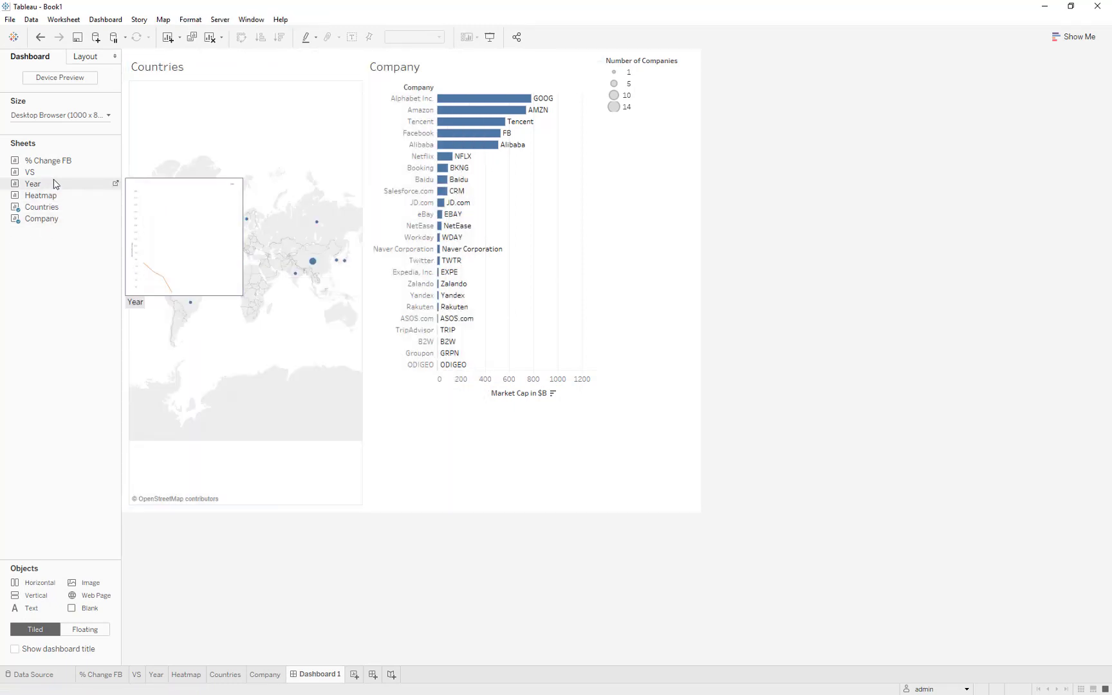
{"action": "mouse_move", "coordinate": [39, 172]}
{"action": "left_mouse_down"}
{"action": "mouse_move", "coordinate": [466, 471]}
{"action": "mouse_move", "coordinate": [455, 504]}
{"action": "mouse_move", "coordinate": [405, 366]}
{"action": "mouse_move", "coordinate": [437, 351]}
{"action": "left_mouse_up"}
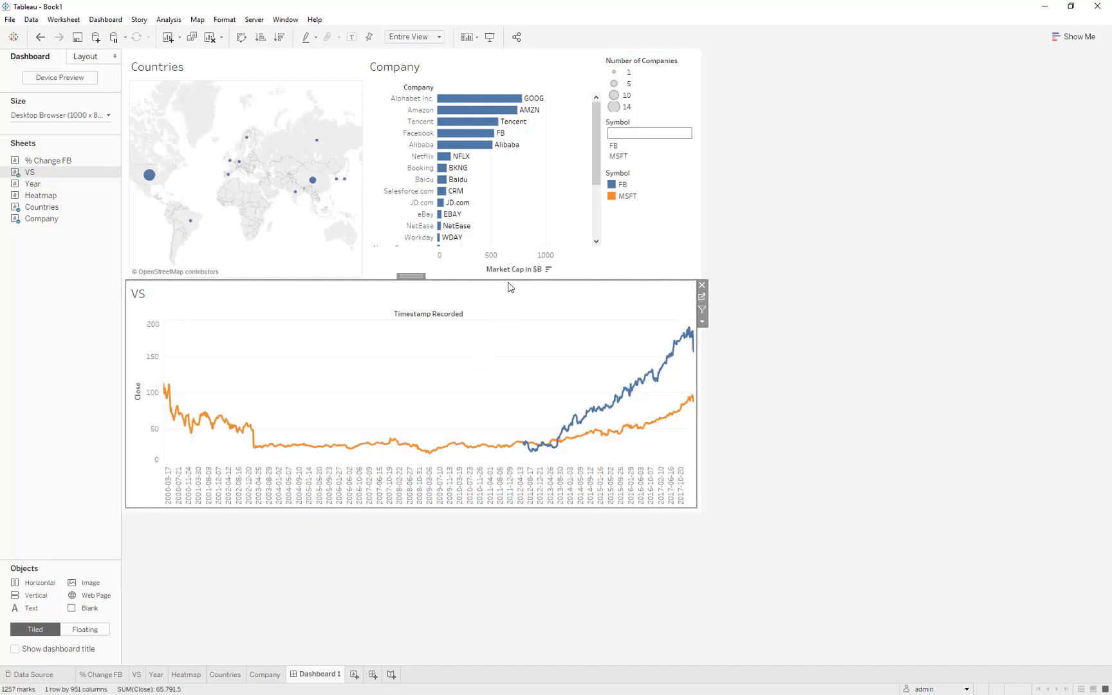
{"action": "left_click_drag", "start_coordinate": [509, 286], "coordinate": [507, 314]}
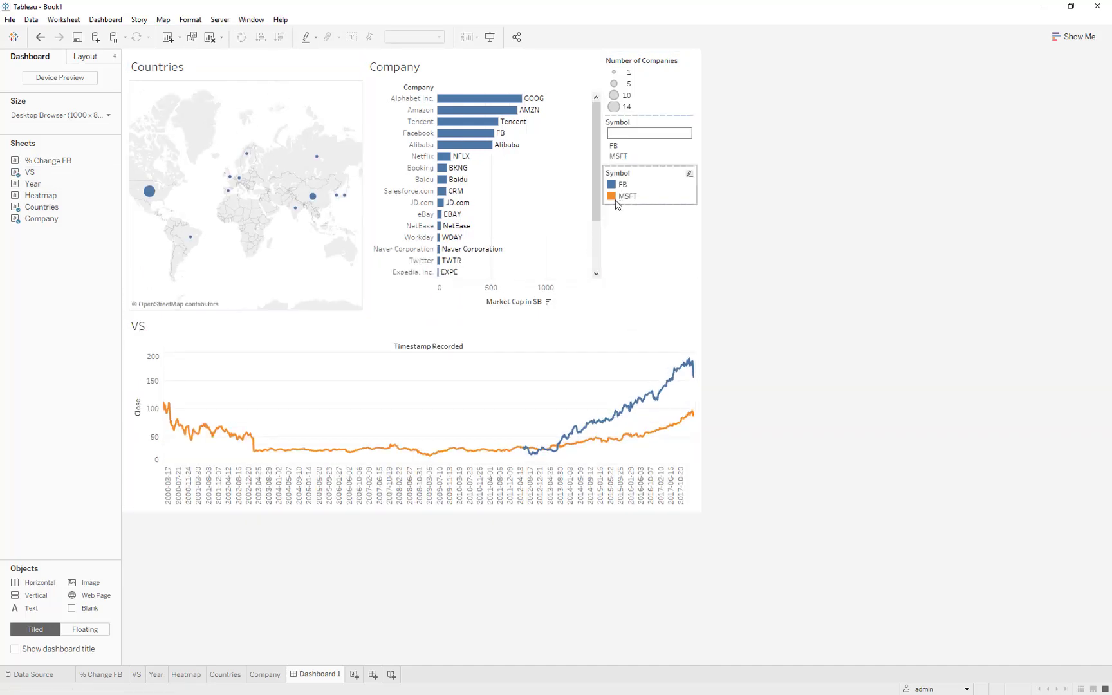
Filter the dashboard by the USA mark using the Countries map as a filter, and fit the Company chart to Entire View.
{"action": "left_click", "coordinate": [347, 100]}
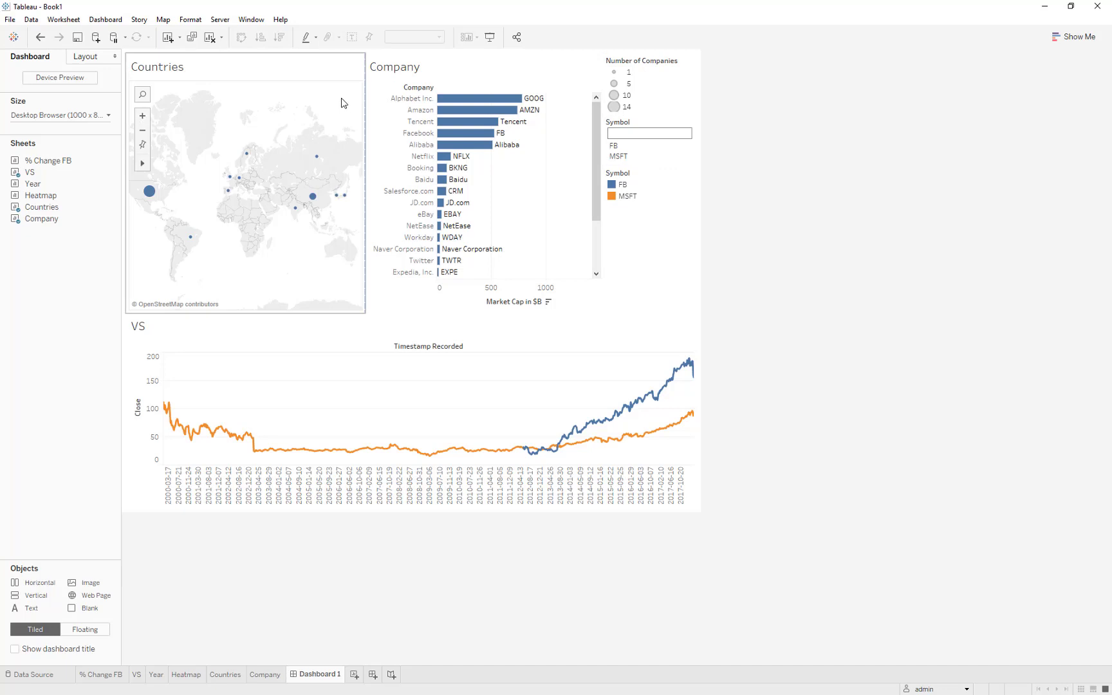
{"action": "left_click", "coordinate": [152, 192]}
{"action": "left_click", "coordinate": [541, 161]}
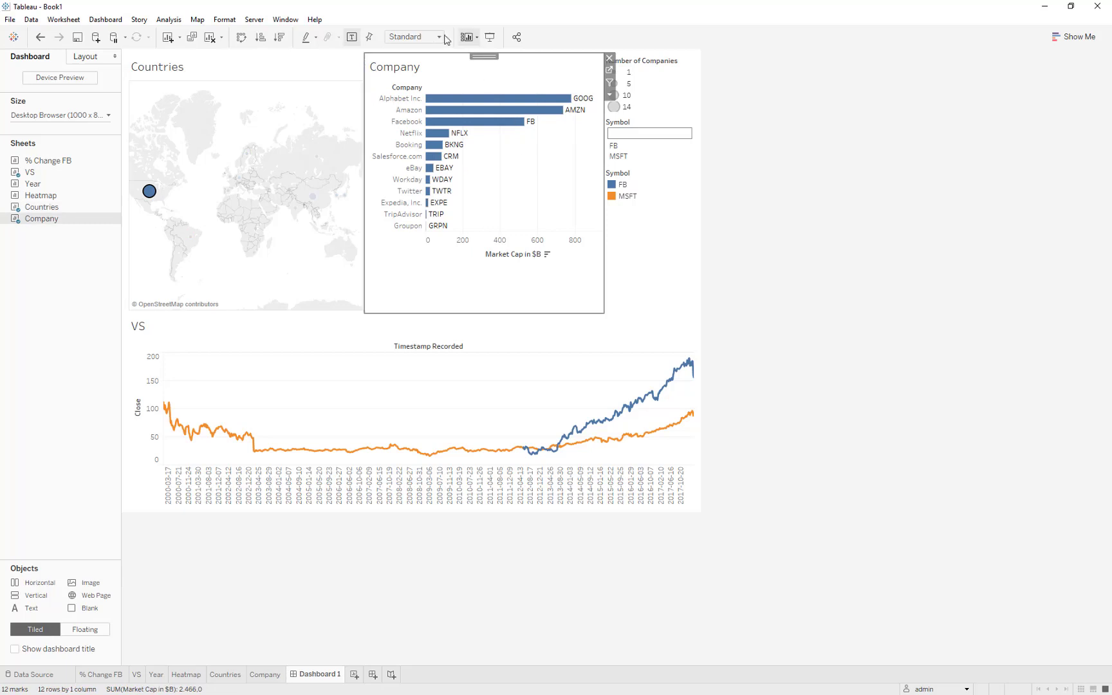
{"action": "left_click", "coordinate": [415, 37]}
{"action": "left_click", "coordinate": [400, 87]}
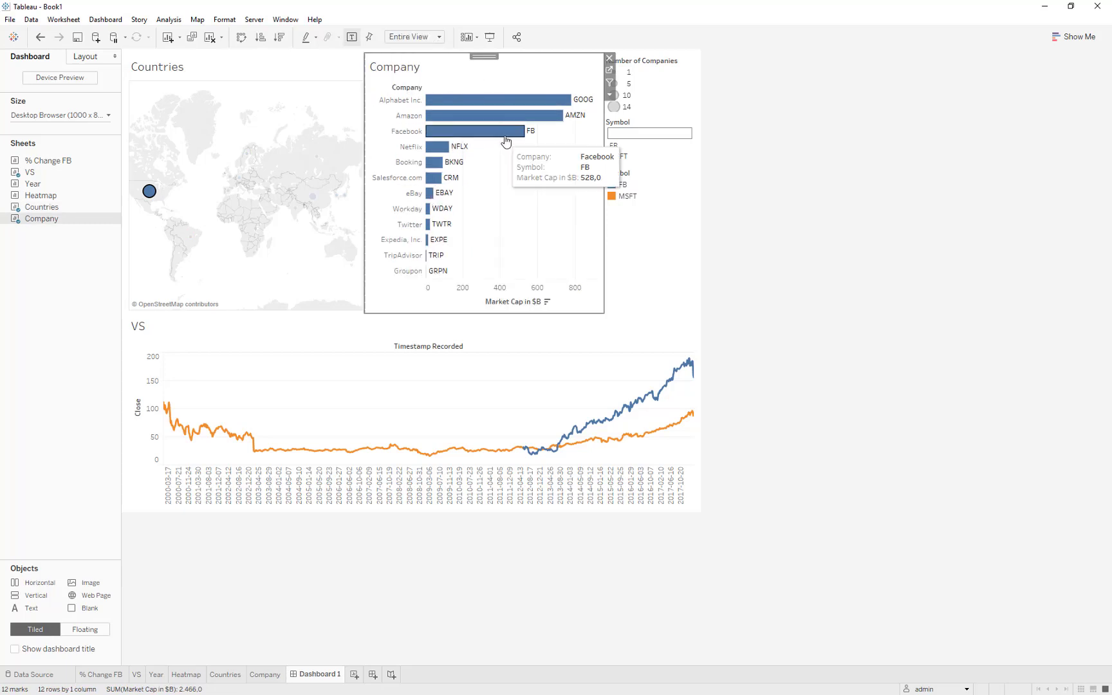
Use the Company chart as a dashboard filter and select the Amazon and Facebook bars.
{"action": "left_click", "coordinate": [609, 83]}
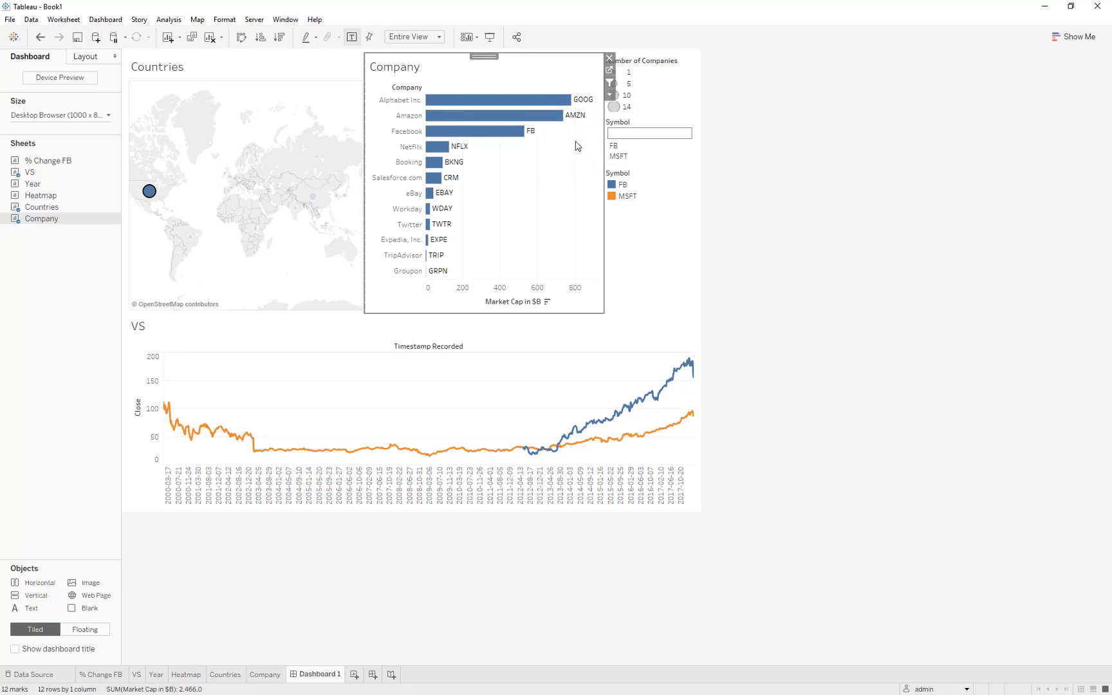
{"action": "left_click_drag", "start_coordinate": [575, 142], "coordinate": [507, 113]}
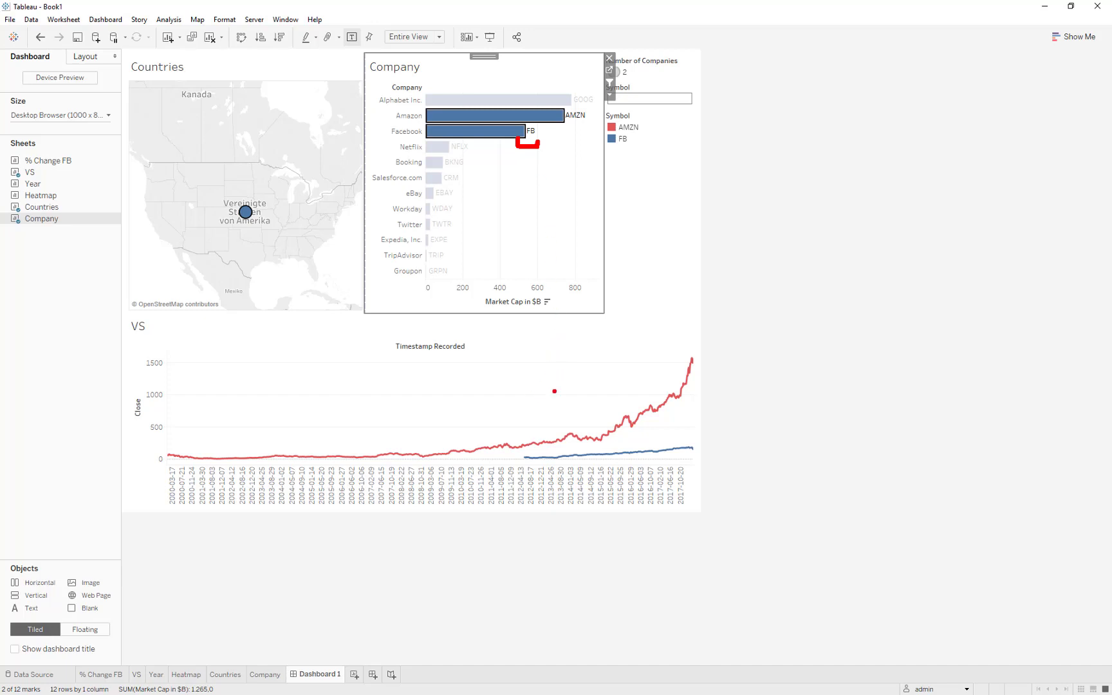
{"action": "mouse_move", "coordinate": [703, 415]}
{"action": "left_mouse_down"}
{"action": "mouse_move", "coordinate": [756, 414]}
{"action": "mouse_move", "coordinate": [710, 436]}
{"action": "mouse_move", "coordinate": [802, 396]}
{"action": "mouse_move", "coordinate": [795, 441]}
{"action": "mouse_move", "coordinate": [812, 420]}
{"action": "mouse_move", "coordinate": [849, 442]}
{"action": "mouse_move", "coordinate": [880, 438]}
{"action": "left_mouse_up"}
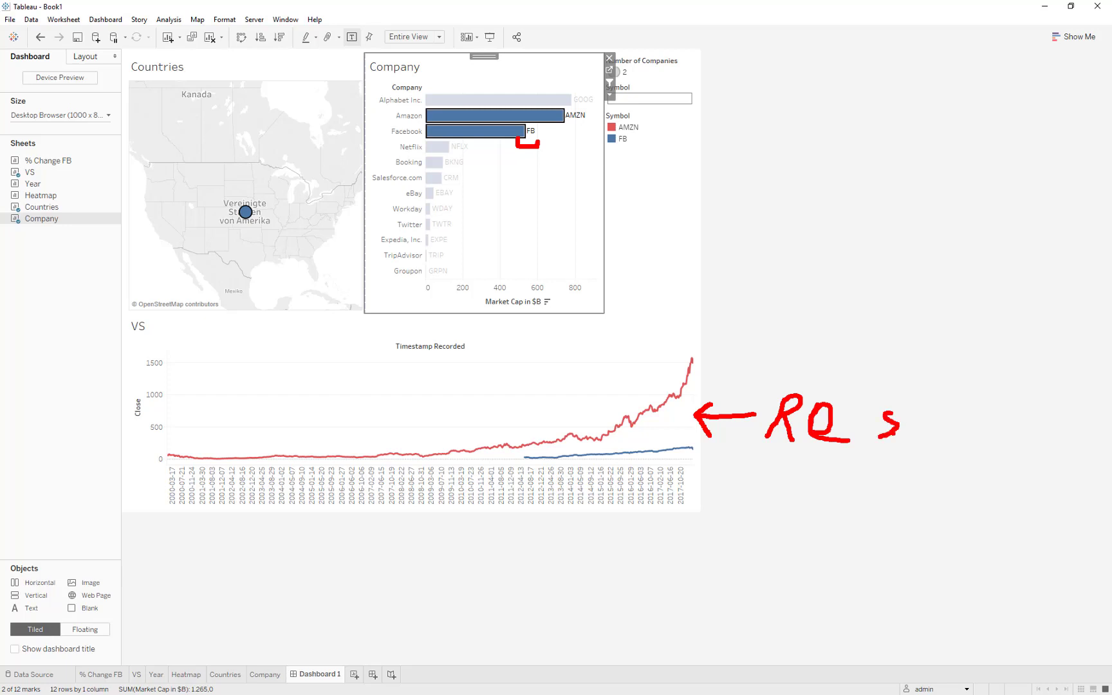
{"action": "mouse_move", "coordinate": [934, 412]}
{"action": "left_mouse_down"}
{"action": "mouse_move", "coordinate": [924, 438]}
{"action": "mouse_move", "coordinate": [968, 415]}
{"action": "left_mouse_up"}
{"action": "mouse_move", "coordinate": [800, 193]}
{"action": "left_mouse_down"}
{"action": "mouse_move", "coordinate": [828, 122]}
{"action": "mouse_move", "coordinate": [785, 140]}
{"action": "left_mouse_up"}
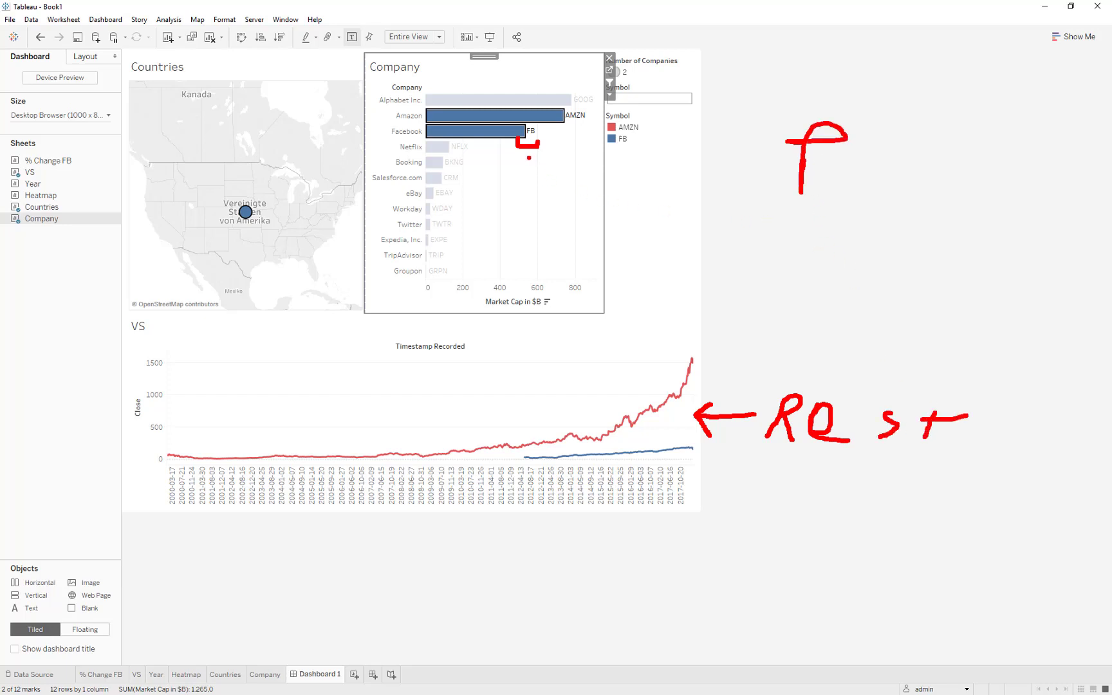
{"action": "mouse_move", "coordinate": [520, 177]}
{"action": "left_mouse_down"}
{"action": "mouse_move", "coordinate": [540, 175]}
{"action": "mouse_move", "coordinate": [528, 189]}
{"action": "mouse_move", "coordinate": [529, 364]}
{"action": "mouse_move", "coordinate": [540, 339]}
{"action": "left_mouse_up"}
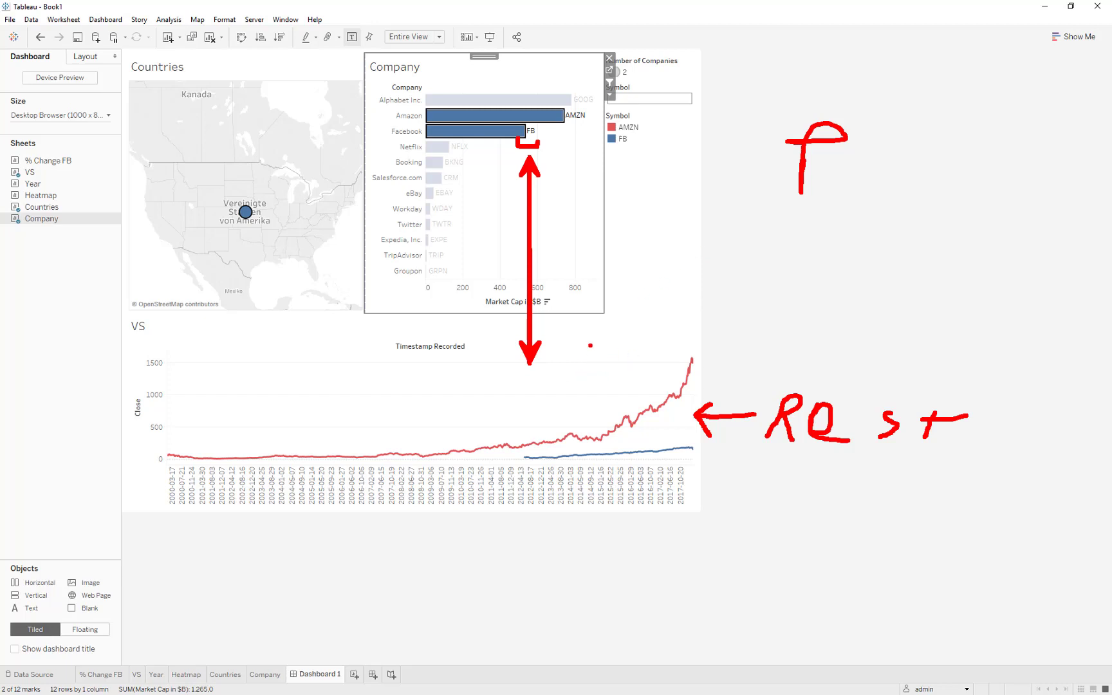
{"action": "key", "text": "Escape"}
Select the Amazon, Facebook and Netflix bars in the Company chart, and close the Publish Workbook dialog without publishing.
{"action": "mouse_move", "coordinate": [521, 140]}
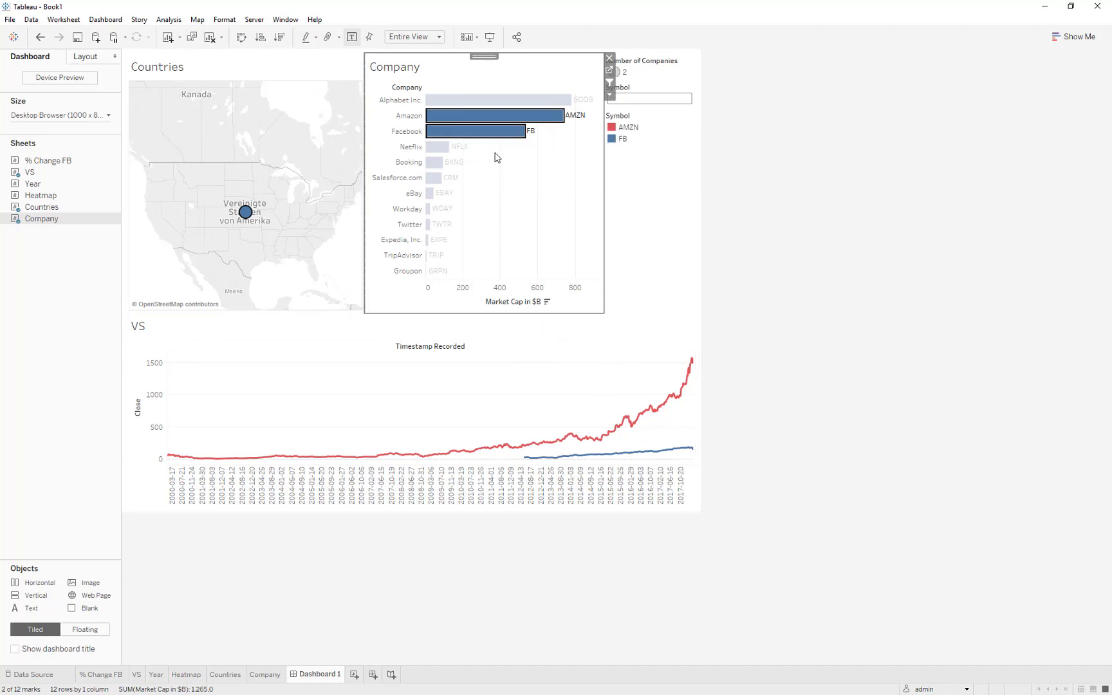
{"action": "left_click_drag", "start_coordinate": [489, 150], "coordinate": [431, 114]}
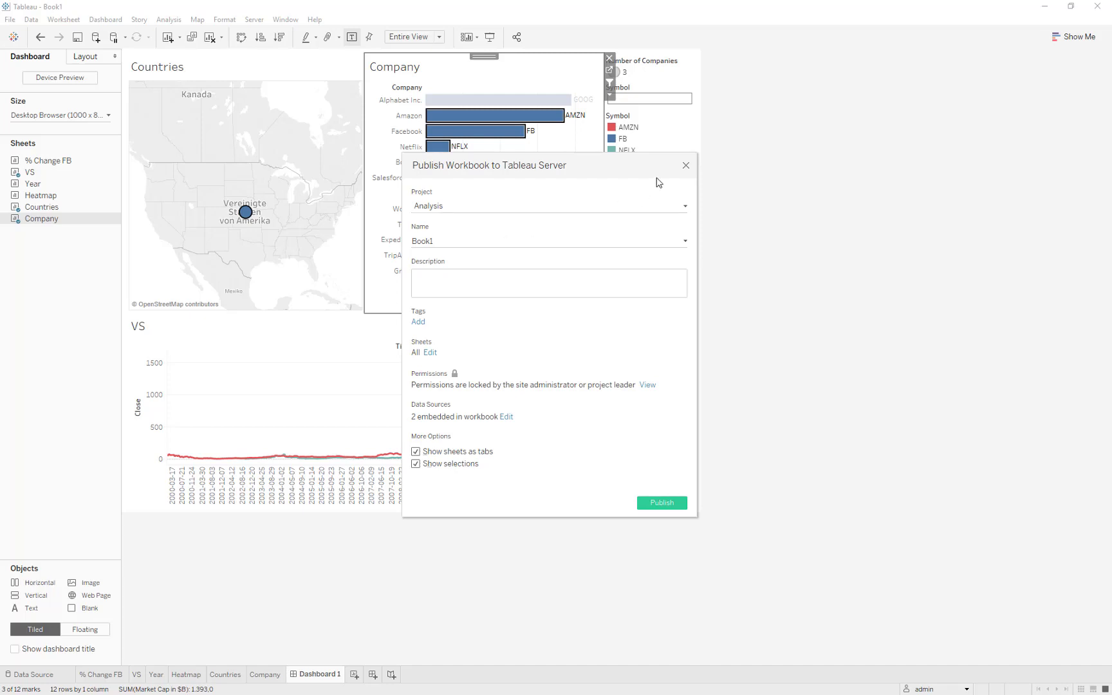
{"action": "left_click", "coordinate": [686, 167]}
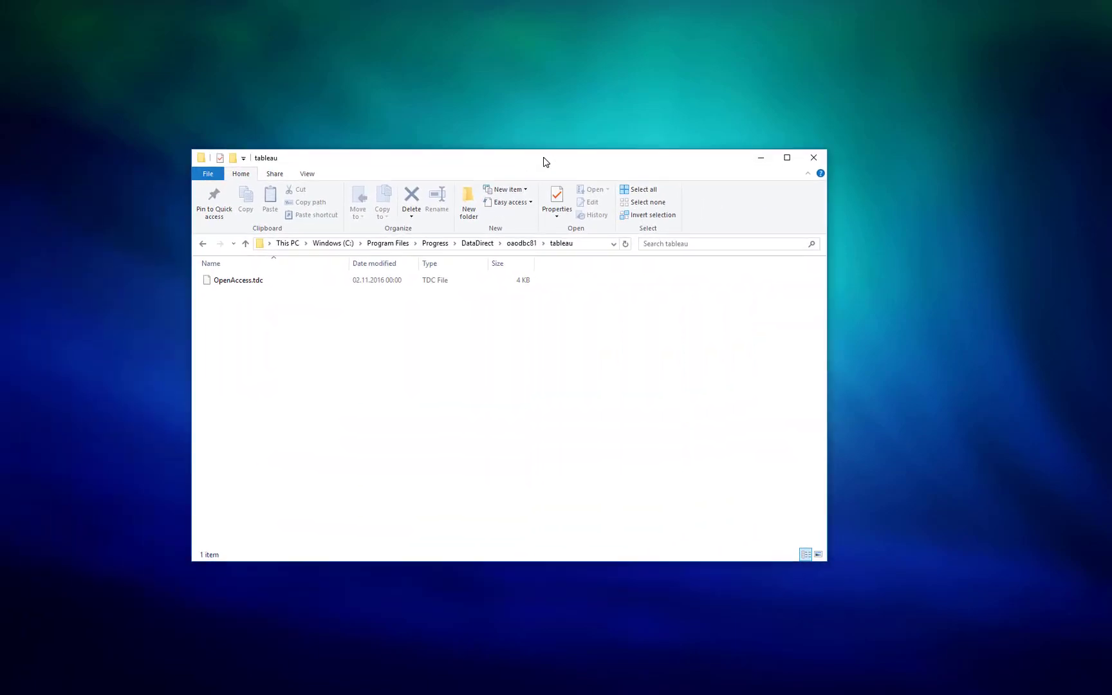
Switch to File Explorer and examine the full path of the folder containing OpenAccess.tdc.
{"action": "left_click", "coordinate": [528, 245]}
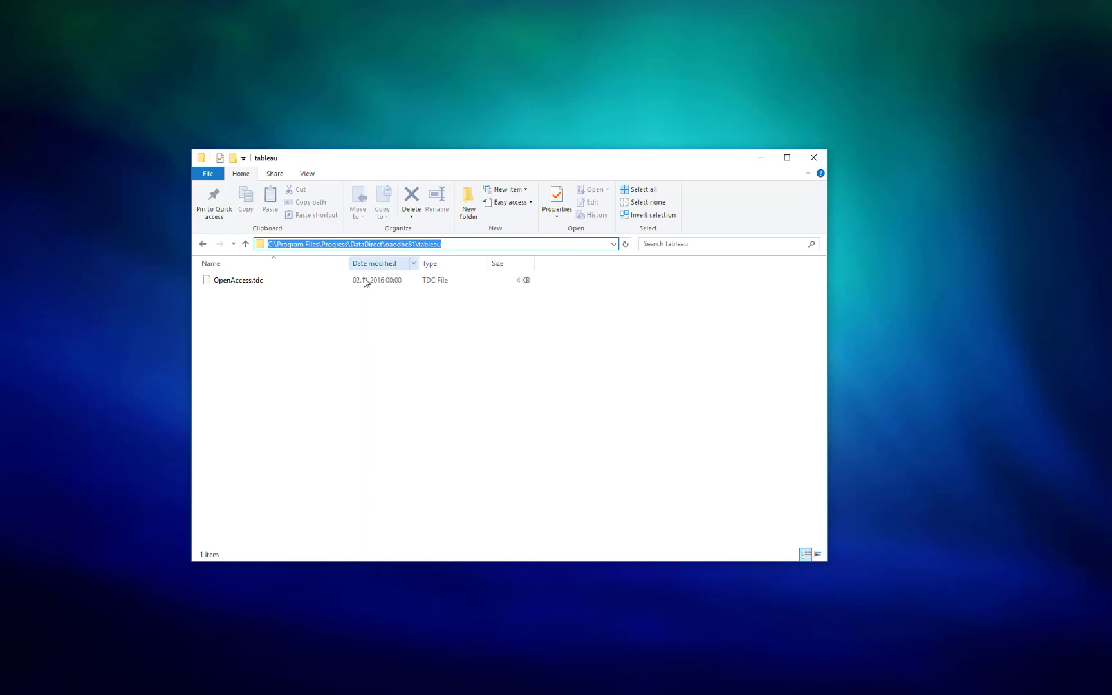
{"action": "left_click", "coordinate": [271, 305]}
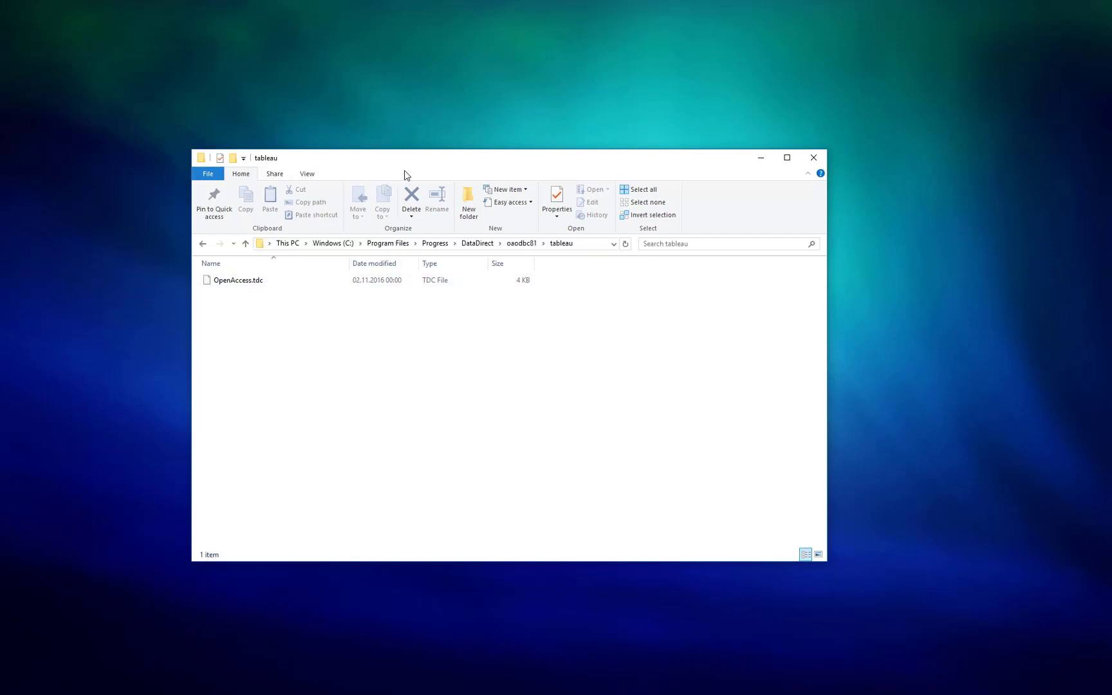
Switch to the Tableau knowledge base article on using a .tdc file with Tableau Server and examine the Datasources and bin folder paths.
{"action": "left_click_drag", "start_coordinate": [416, 164], "coordinate": [397, 165]}
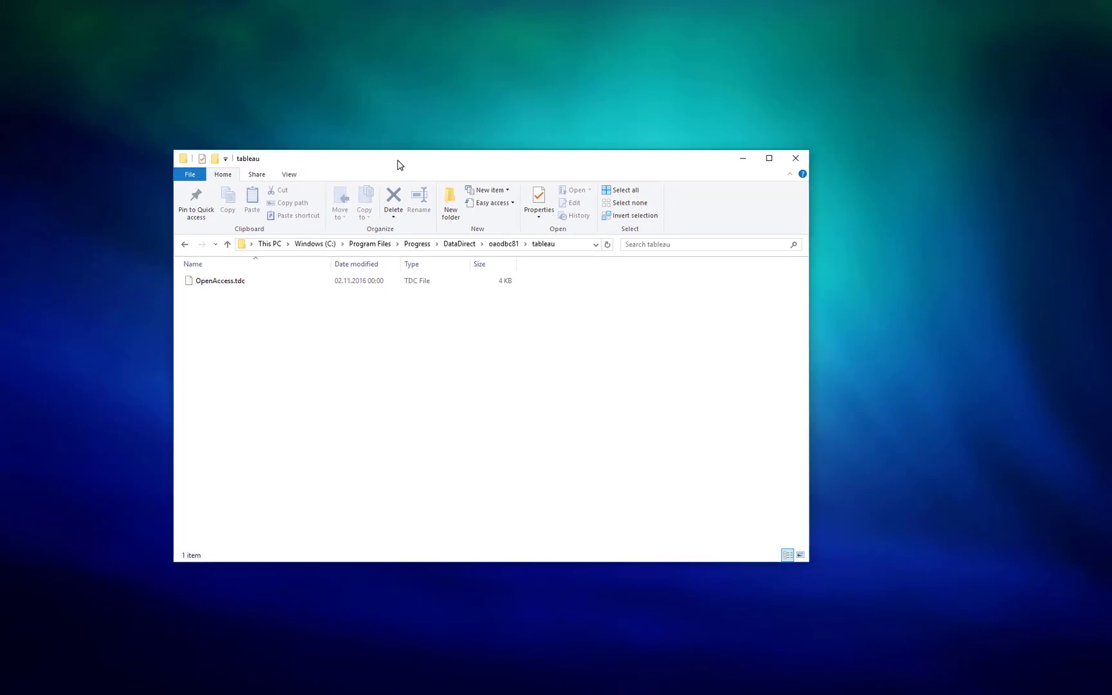
{"action": "left_click", "coordinate": [243, 285]}
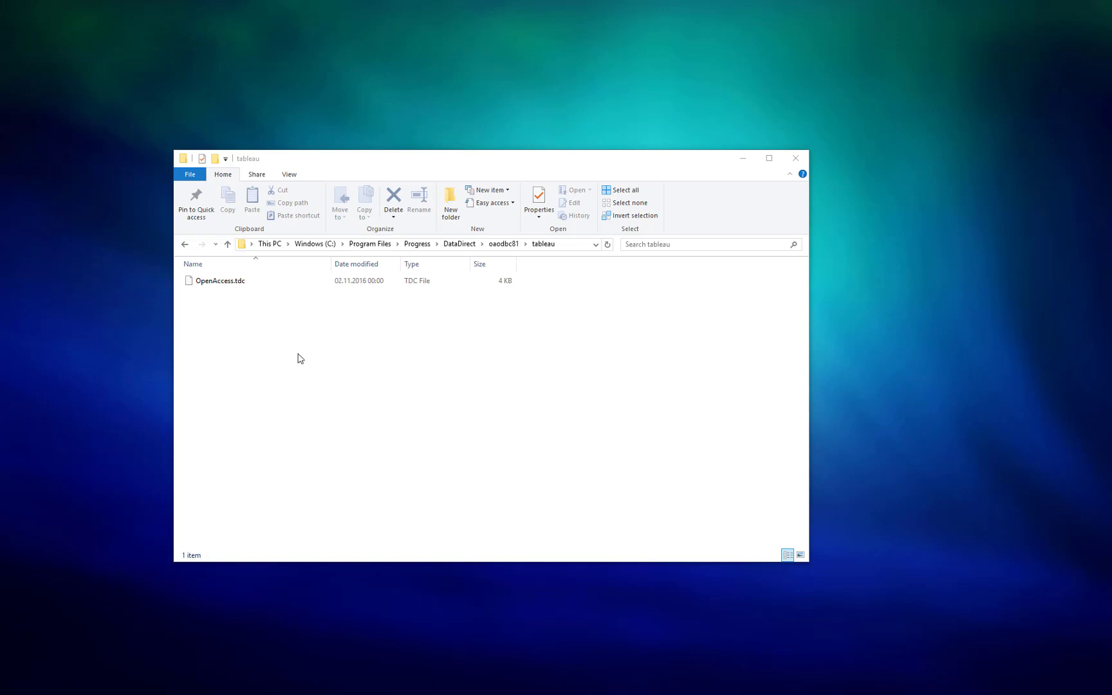
{"action": "left_click", "coordinate": [279, 324]}
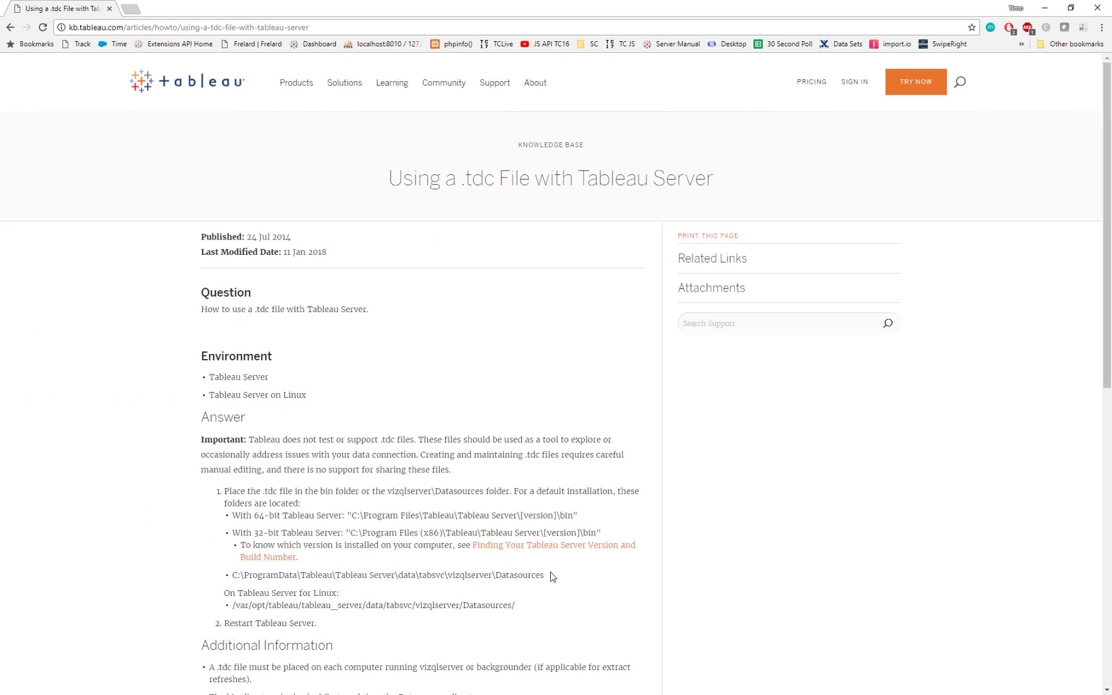
{"action": "left_click_drag", "start_coordinate": [549, 575], "coordinate": [234, 572]}
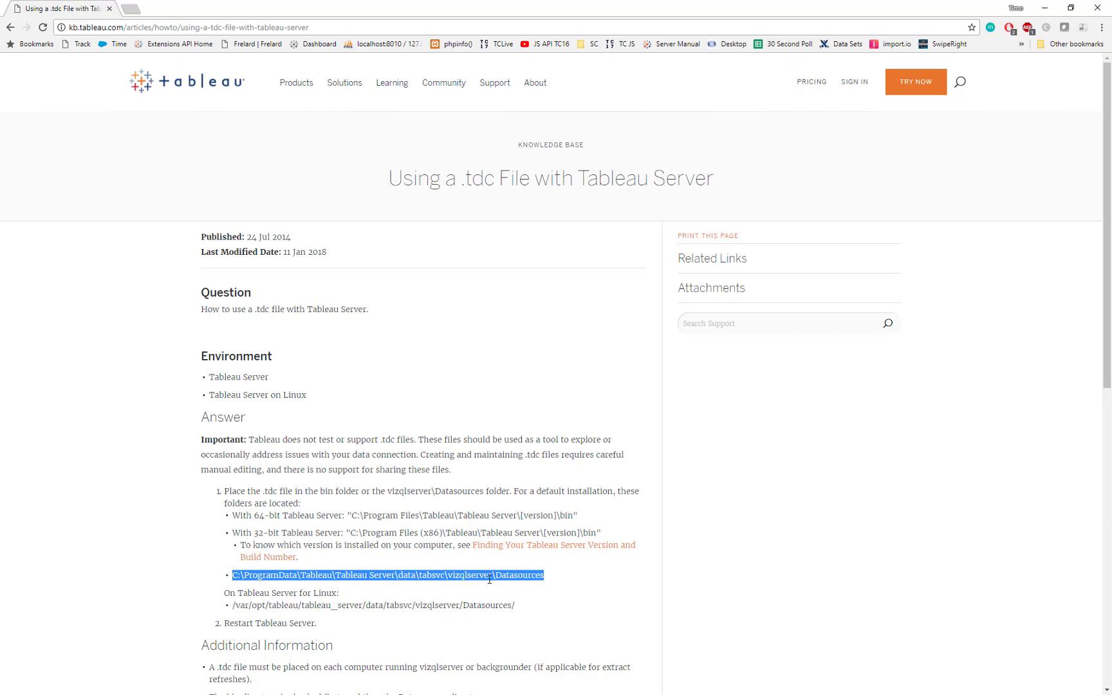
{"action": "double_click", "coordinate": [529, 576]}
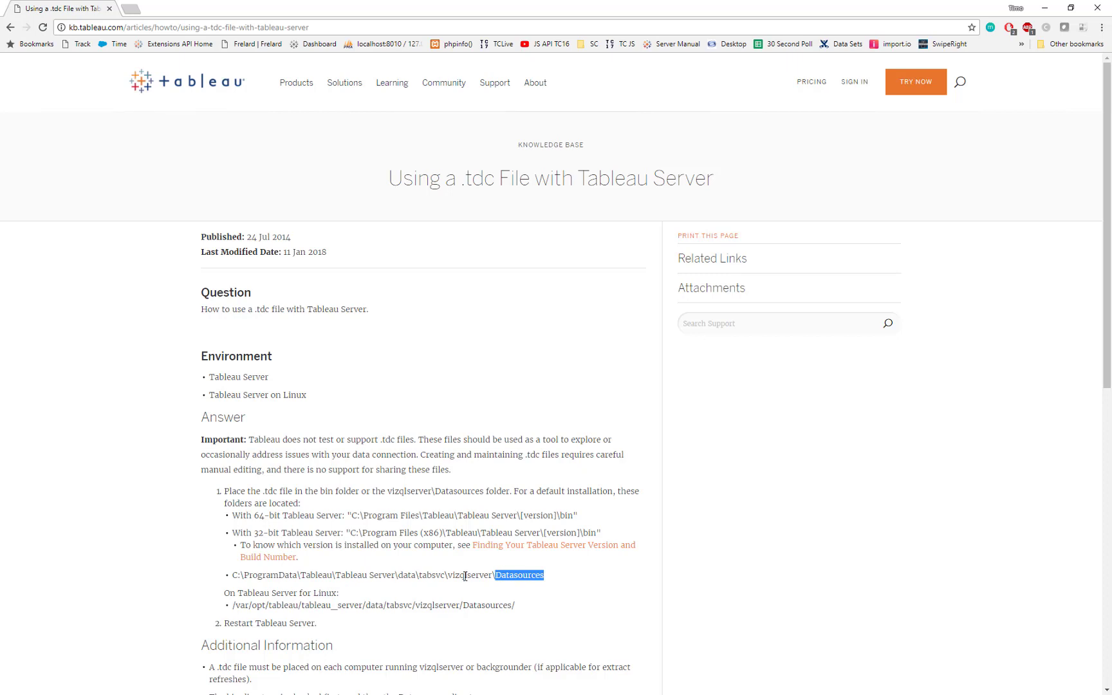
{"action": "key", "text": "alt+Tab"}
{"action": "double_click", "coordinate": [566, 515]}
Bring up the File Explorer windows of the tableau and Datasources folders and check the server's Datasources folder for OpenAccess.tdc.
{"action": "key", "text": "alt+Tab"}
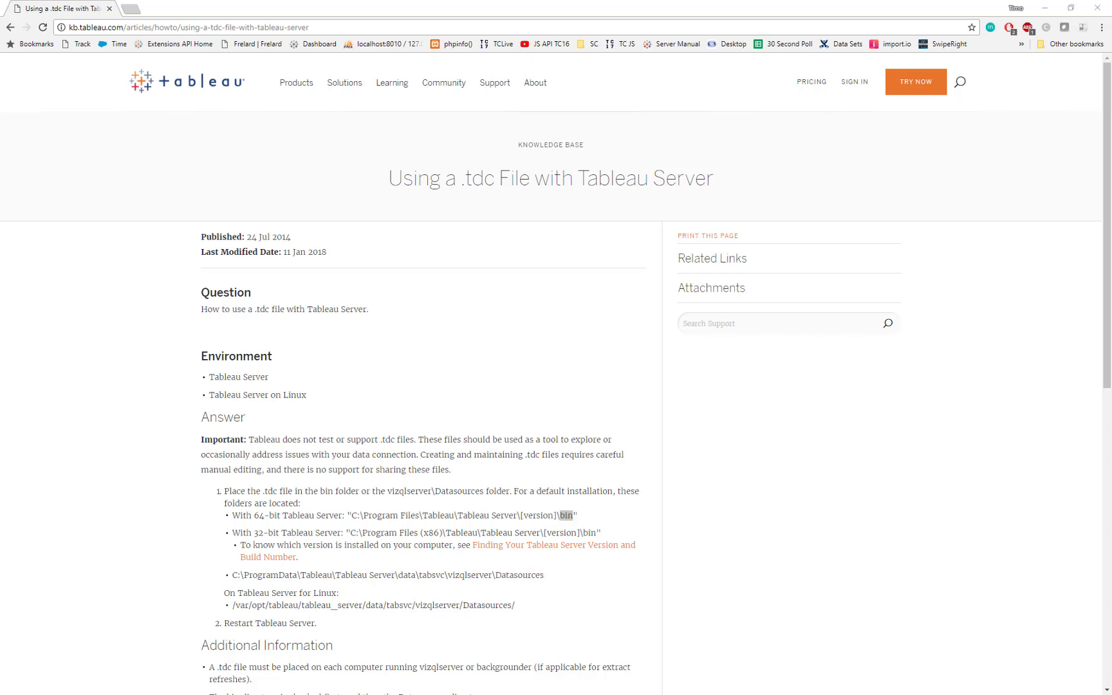
{"action": "left_click_drag", "start_coordinate": [0, 222], "coordinate": [449, 217]}
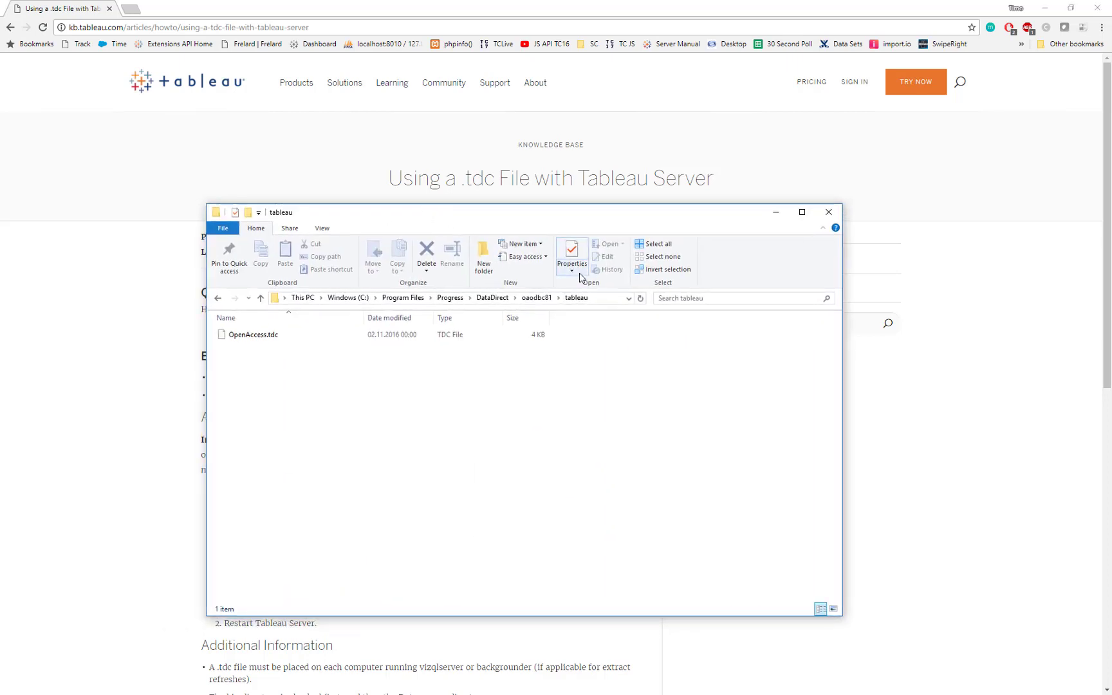
{"action": "left_click_drag", "start_coordinate": [539, 216], "coordinate": [592, 128]}
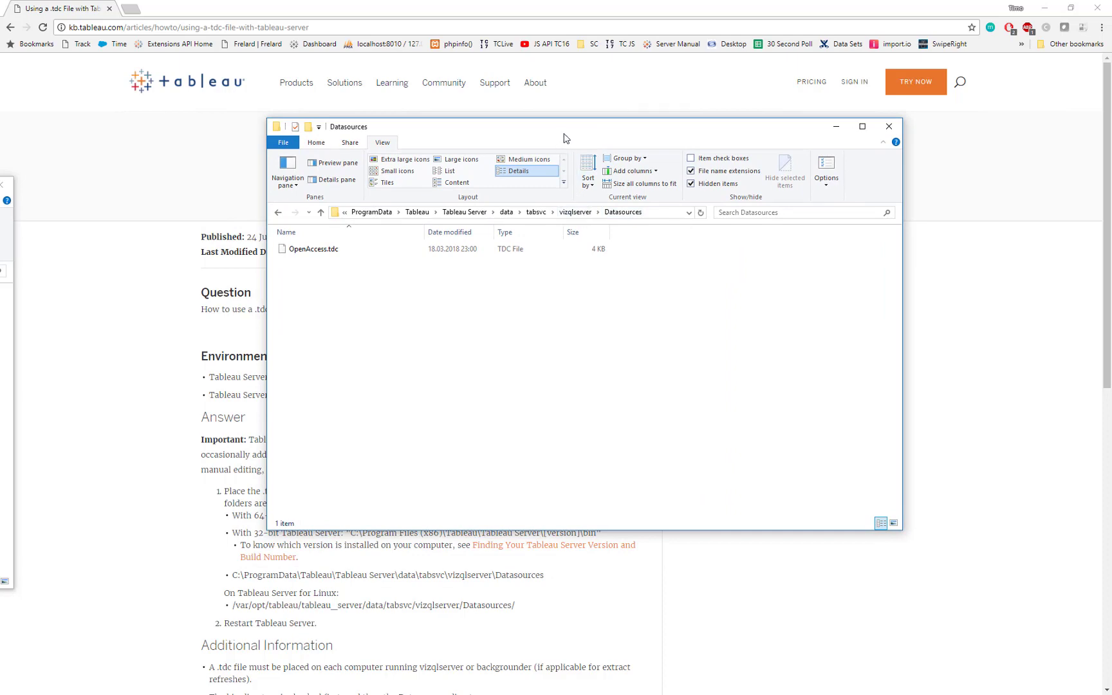
{"action": "left_click_drag", "start_coordinate": [564, 132], "coordinate": [0, 132]}
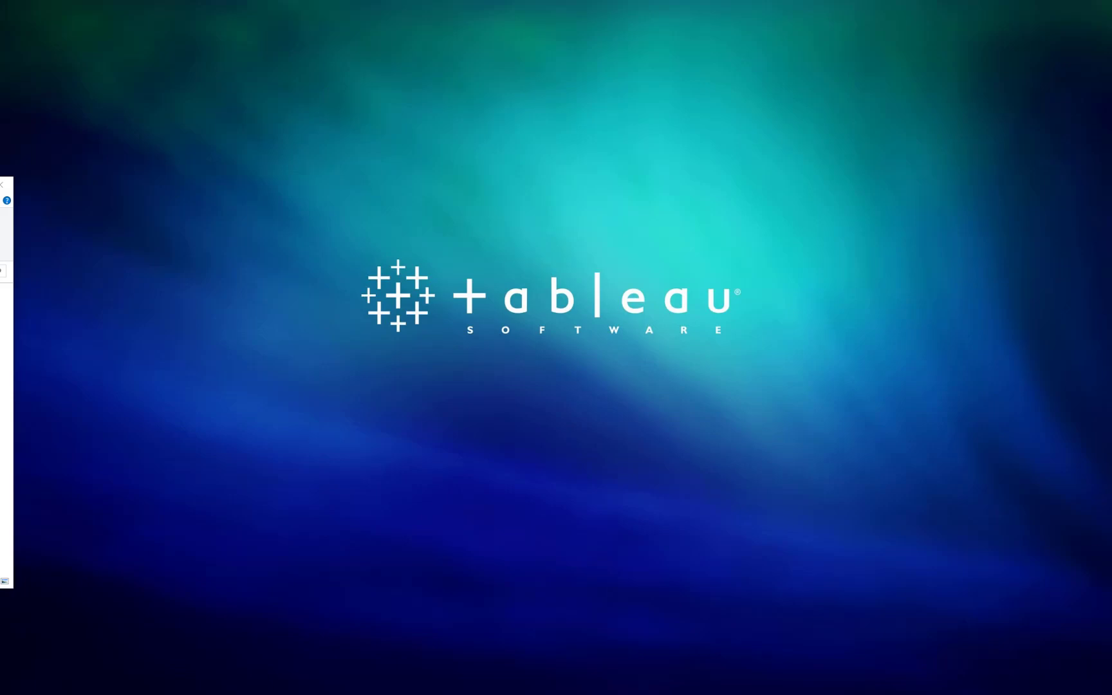
Switch to the published Stock Analysis view in the browser, select the Alphabet Inc. and Amazon bars, and copy the view's embed code.
{"action": "left_click_drag", "start_coordinate": [0, 152], "coordinate": [388, 1]}
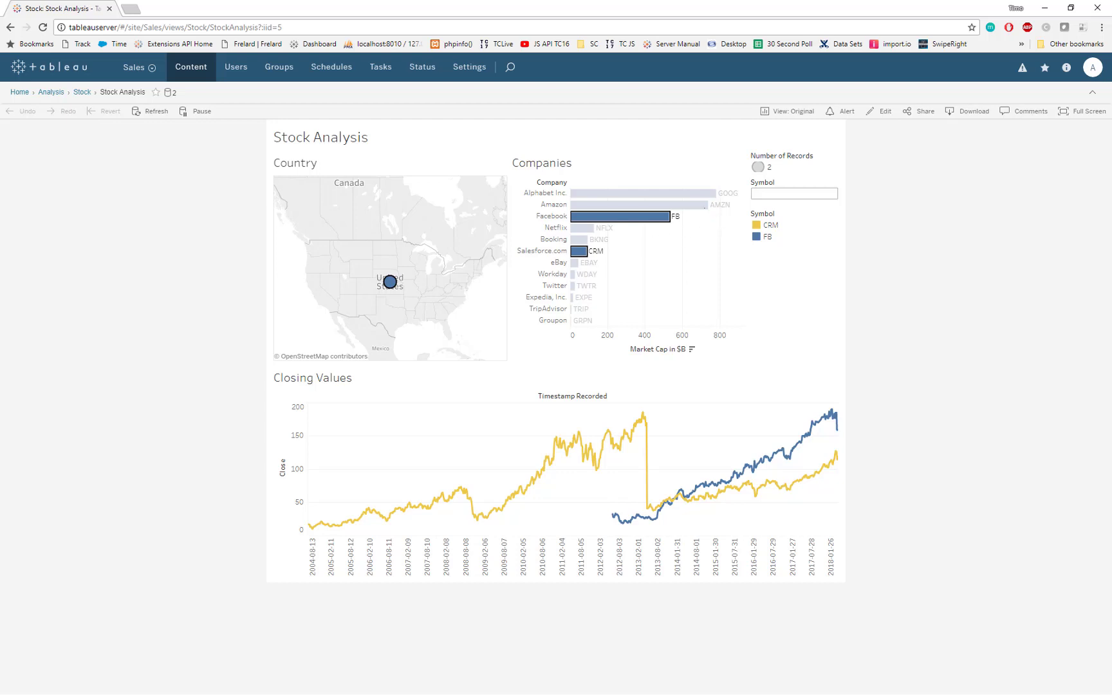
{"action": "left_click_drag", "start_coordinate": [720, 216], "coordinate": [695, 190]}
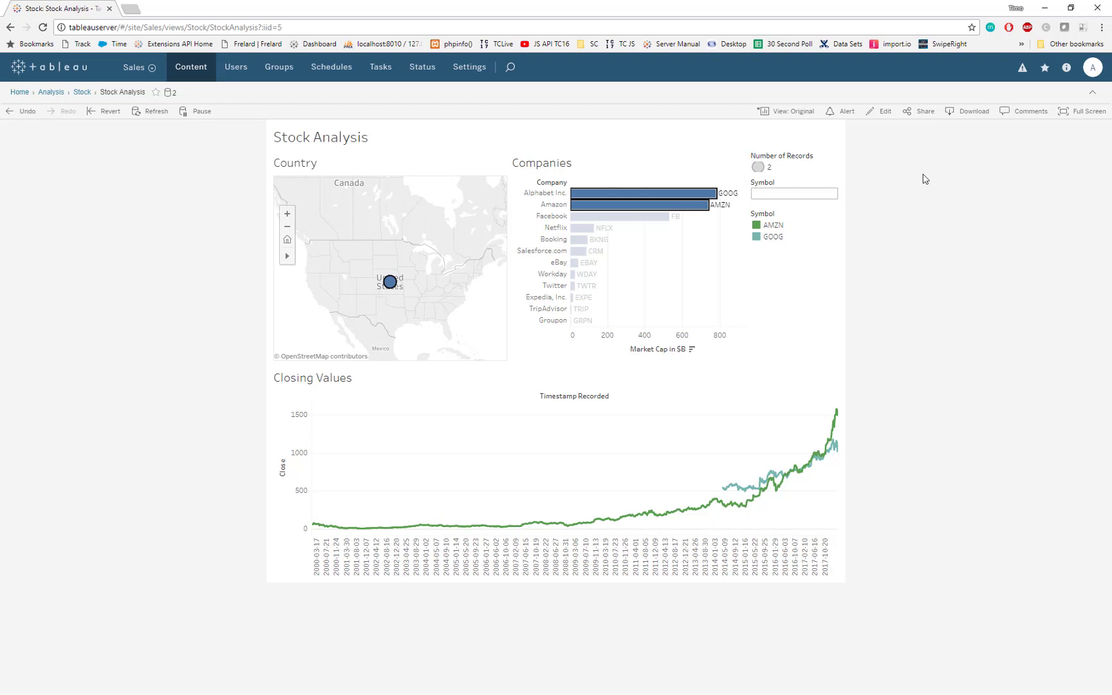
{"action": "left_click", "coordinate": [919, 112]}
{"action": "left_click", "coordinate": [579, 384]}
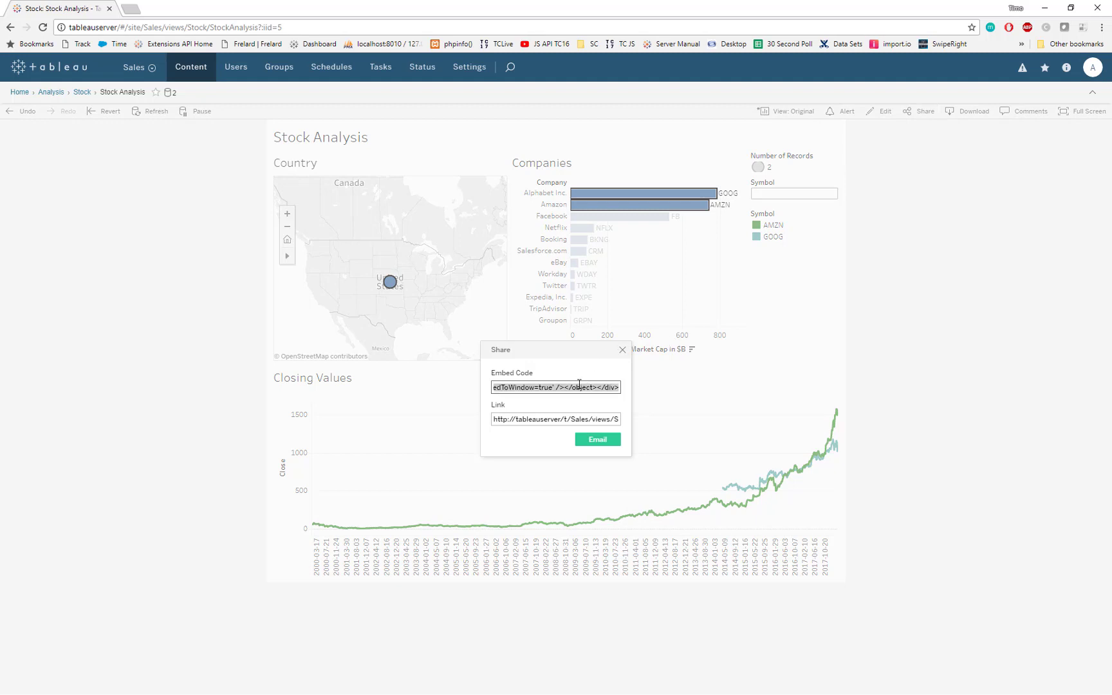
{"action": "left_click", "coordinate": [622, 351]}
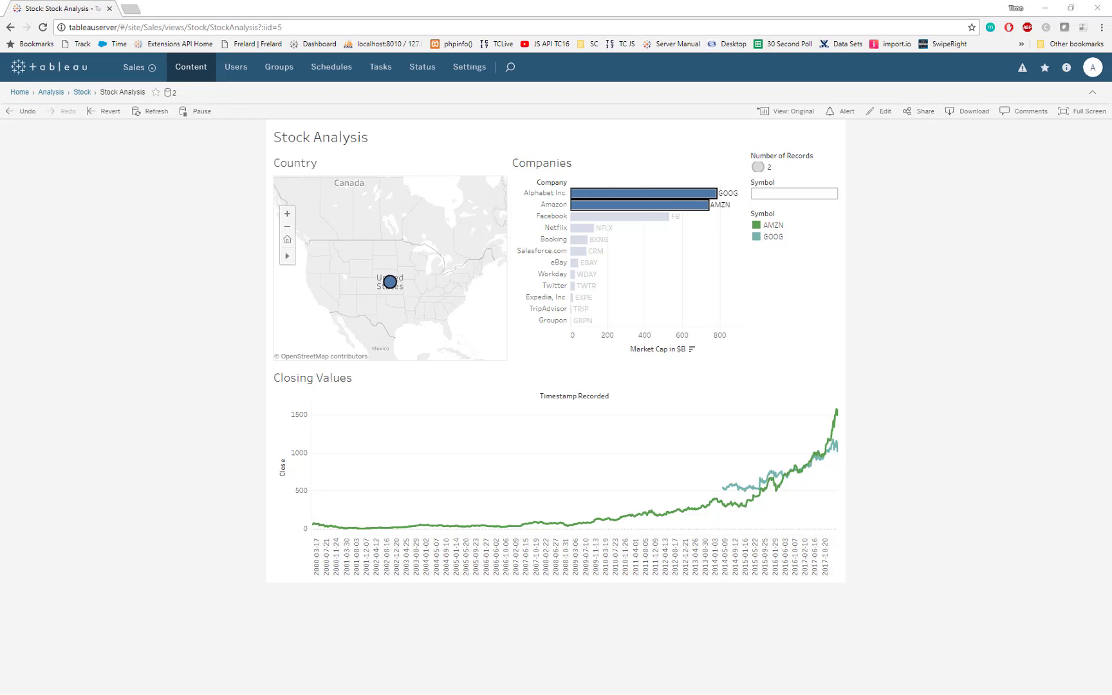
Paste the embed code into the Your Application WordPress page, set the viz object's width to 100%, and preview the page.
{"action": "left_click_drag", "start_coordinate": [0, 71], "coordinate": [143, 18]}
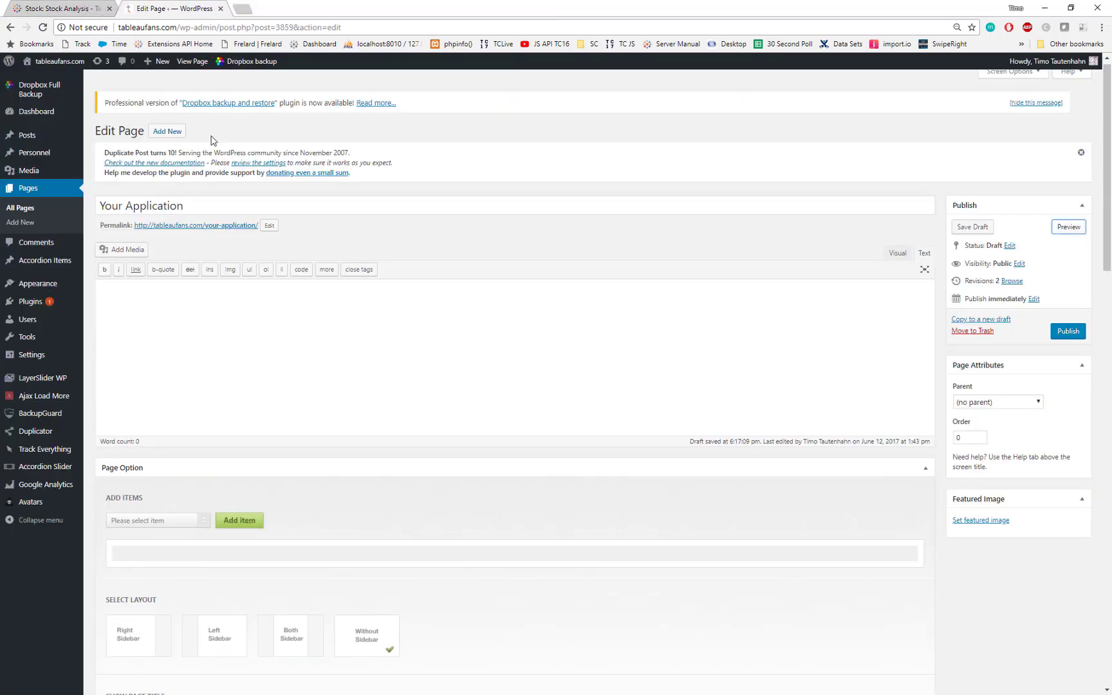
{"action": "left_click", "coordinate": [843, 290]}
{"action": "type", "text": "<script type='text/javascript' src='http://tableauserver/javascripts/api/viz_v1.js'></script><div class='tableauPlaceholder' style='width: 1000px; height: 827px;'><object class='tableauViz' width='1000' height='827' style='display:none;'><param name='host_url' value='http%3A%2F%2Ftableauserver%2F' /> <param name='embed_code_version' value='3' /> <param name='site_root' value='&#47;t&#47;Sales' /><param name='name' value='Stock&#47;StockAnalysis' /><param name='tabs' value='no' /><param name='toolbar' value='yes' /><param name='showAppBanner' value='false' /><param name='filter' value='iframeSizedToWindow=true' /></object></div>"}
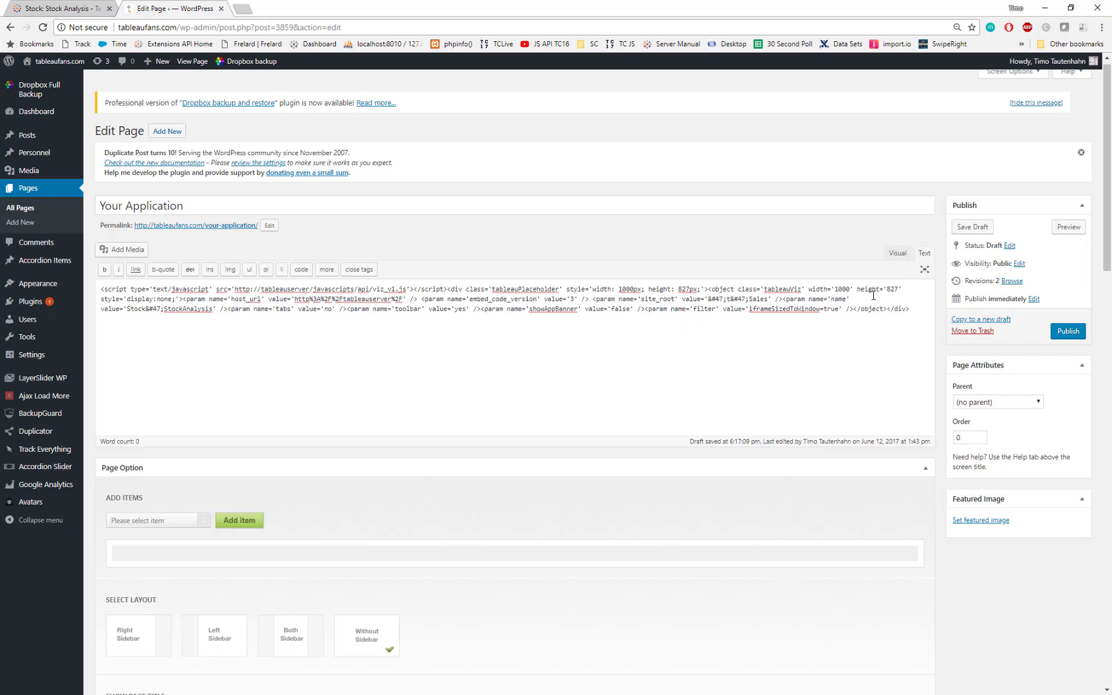
{"action": "double_click", "coordinate": [841, 289]}
{"action": "type", "text": "100%"}
{"action": "left_click", "coordinate": [1068, 227]}
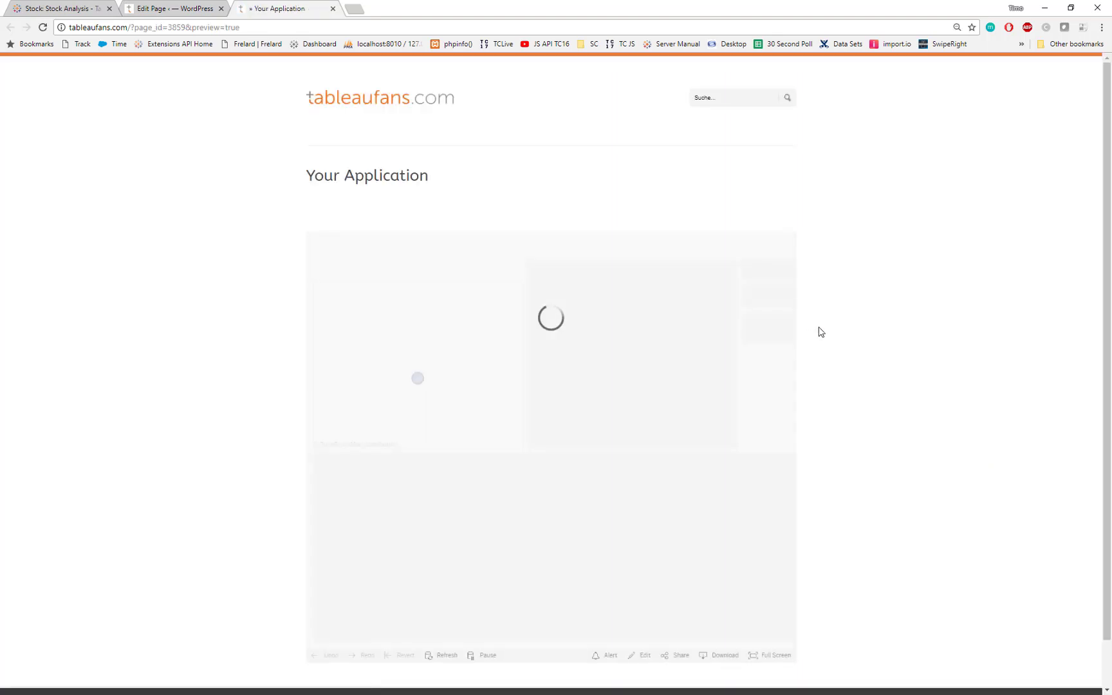
Select the Booking and Salesforce.com bars in the embedded dashboard, and try to create an alert on the Close axis.
{"action": "scroll", "coordinate": [884, 371], "scroll_direction": "down", "scroll_amount": 2}
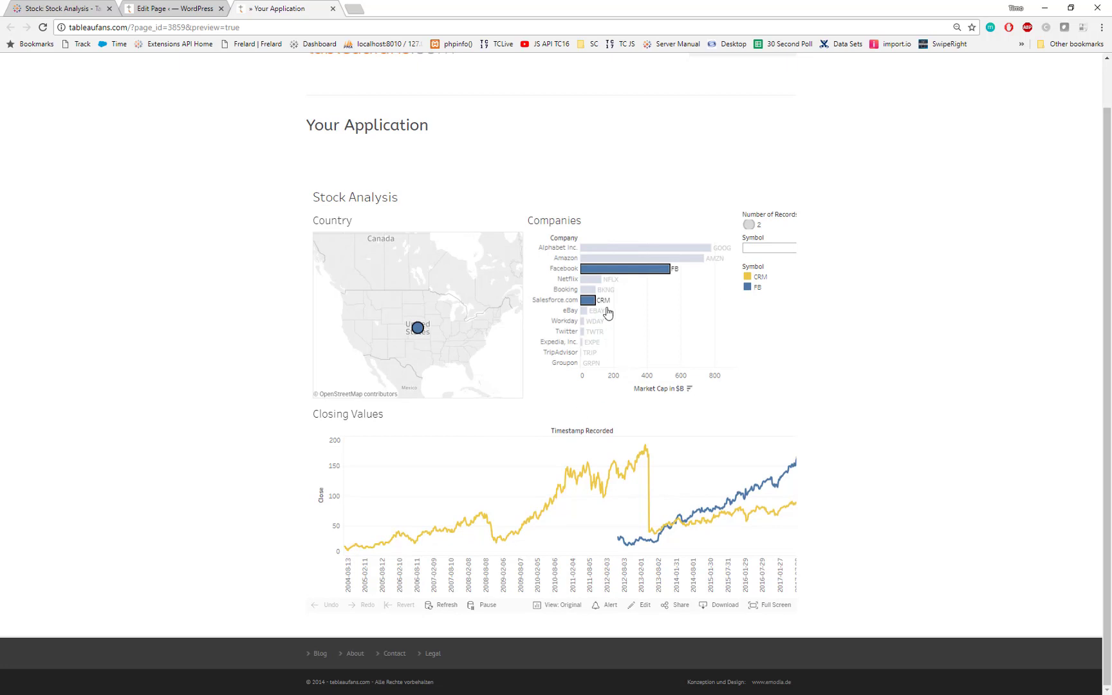
{"action": "left_click_drag", "start_coordinate": [628, 283], "coordinate": [579, 307]}
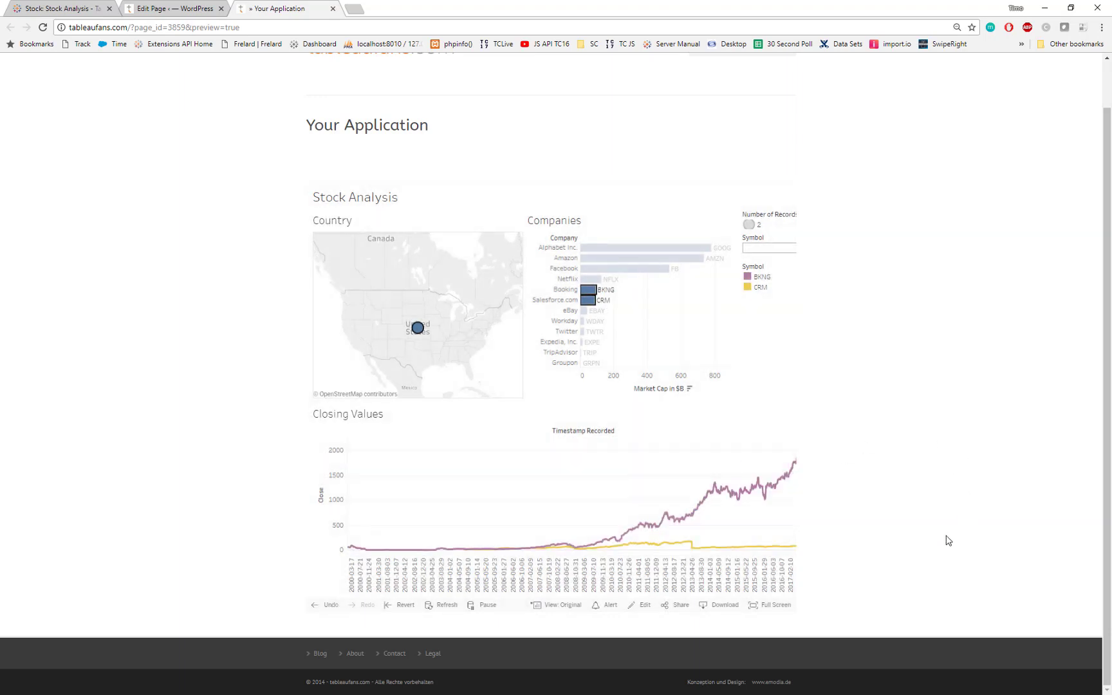
{"action": "left_click", "coordinate": [336, 486]}
{"action": "left_click", "coordinate": [609, 605]}
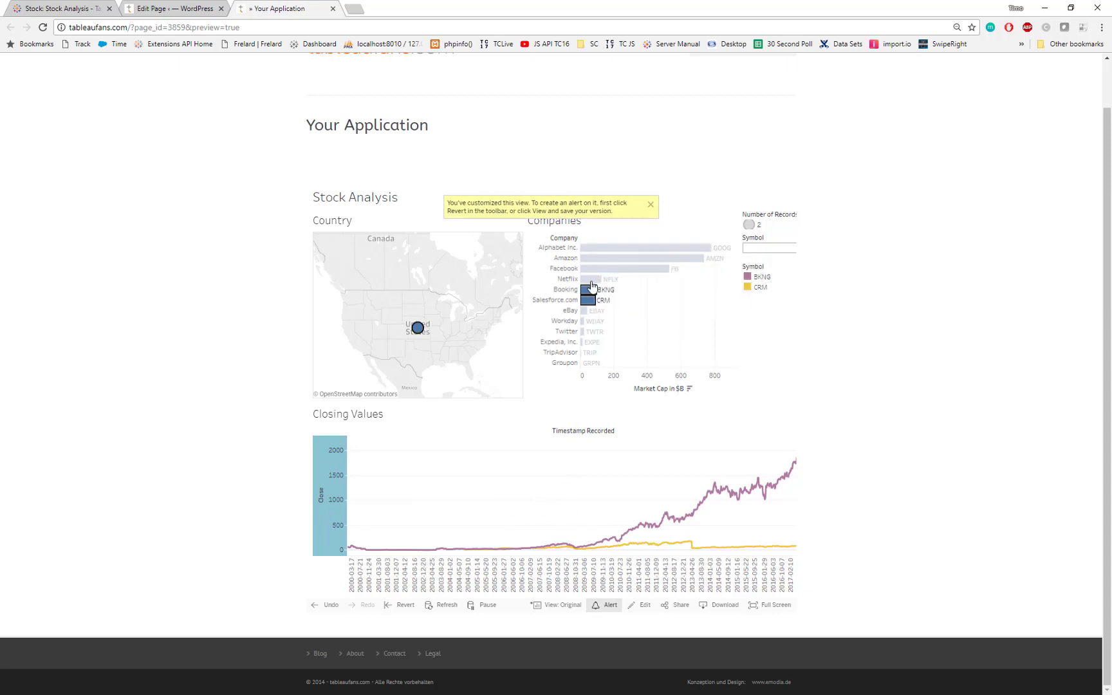
Dismiss the Data Source Error dialog and select the Facebook and Netflix bars in the embedded Companies chart.
{"action": "left_click", "coordinate": [639, 318]}
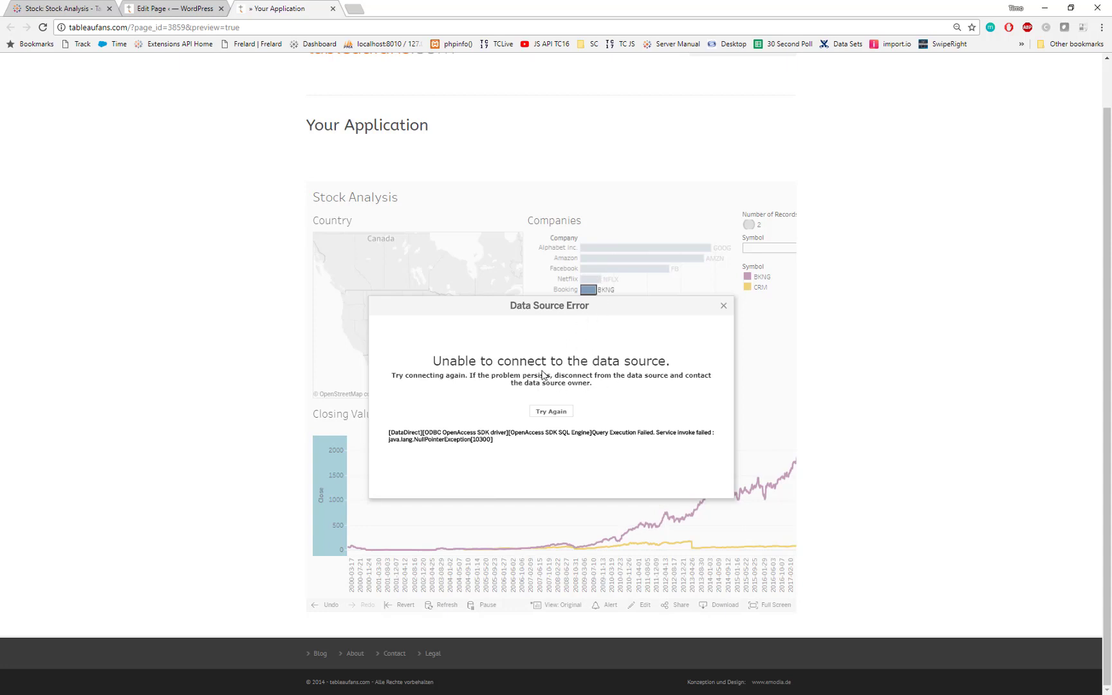
{"action": "left_click", "coordinate": [722, 307]}
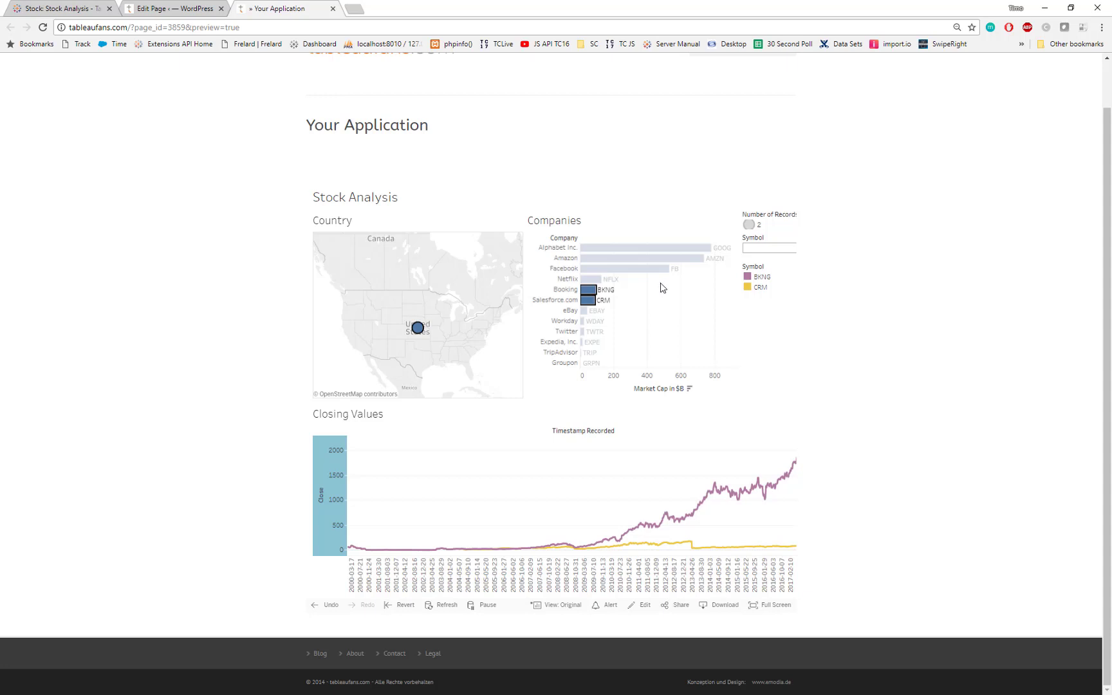
{"action": "left_click_drag", "start_coordinate": [661, 283], "coordinate": [584, 267]}
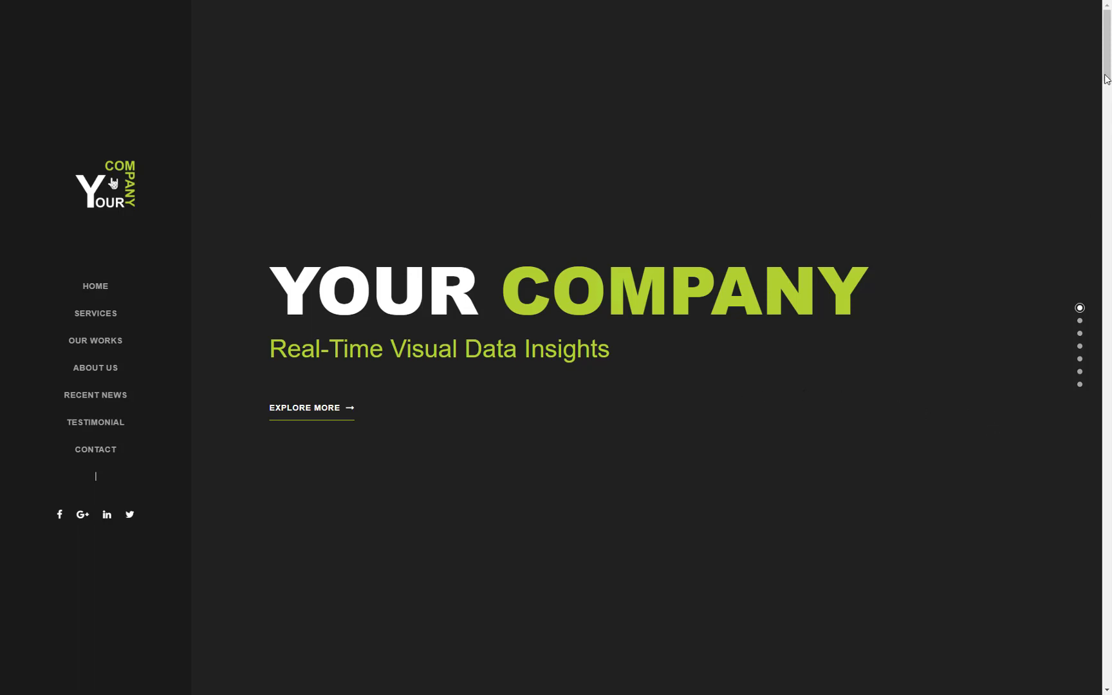
In the company website's Our Data Story section, select a range of points on the Facebook chart and inspect the 2017-11-10 mark under Netflix.
{"action": "scroll", "coordinate": [1059, 166], "scroll_direction": "down", "scroll_amount": 8}
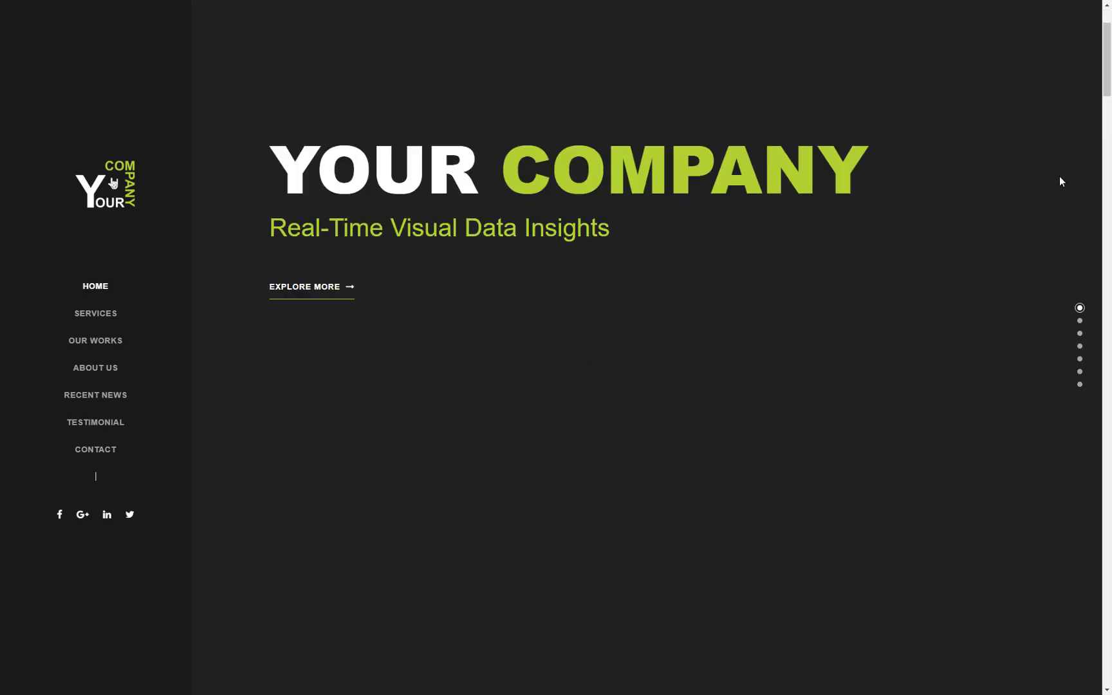
{"action": "scroll", "coordinate": [1008, 276], "scroll_direction": "down", "scroll_amount": 5}
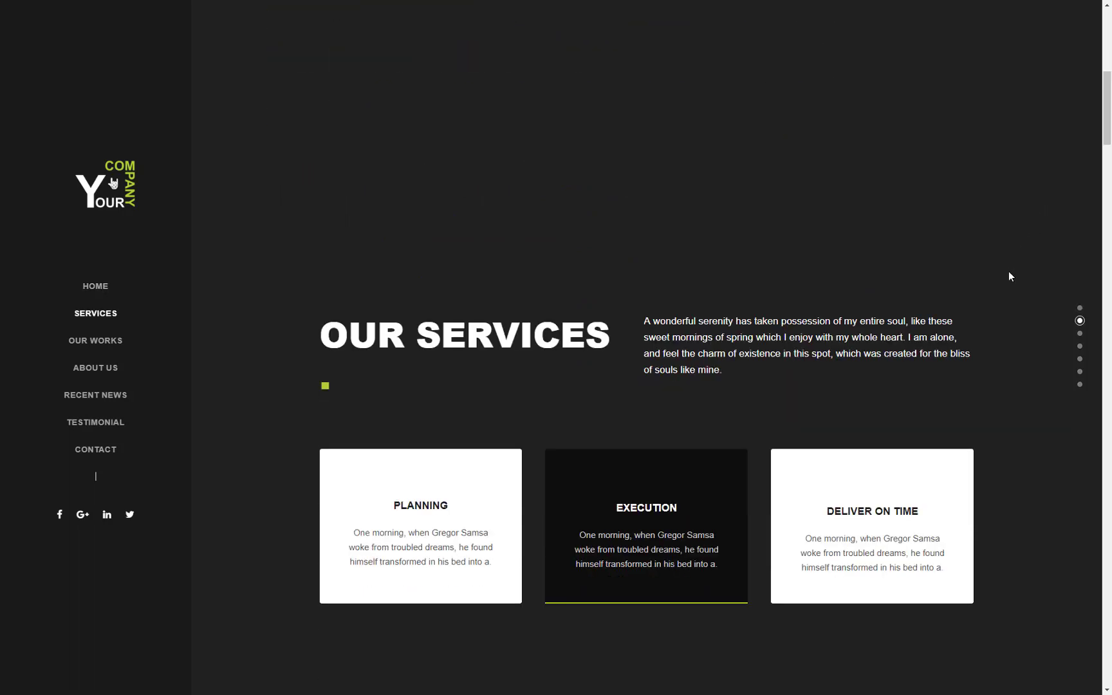
{"action": "scroll", "coordinate": [986, 293], "scroll_direction": "down", "scroll_amount": 7}
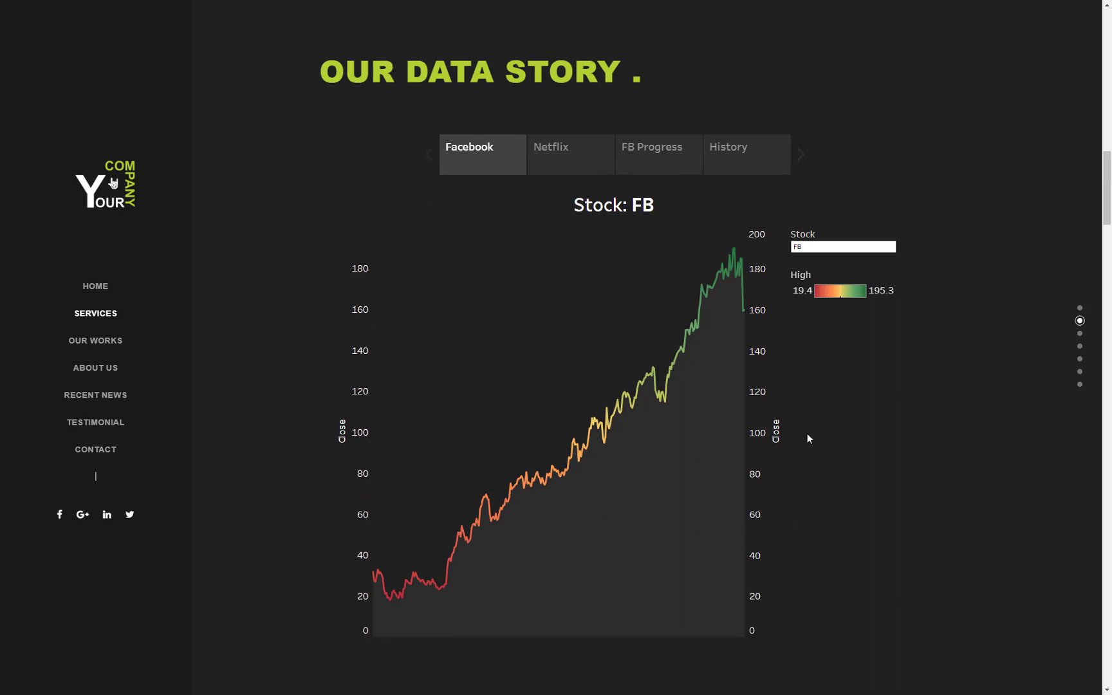
{"action": "left_click_drag", "start_coordinate": [423, 468], "coordinate": [564, 522]}
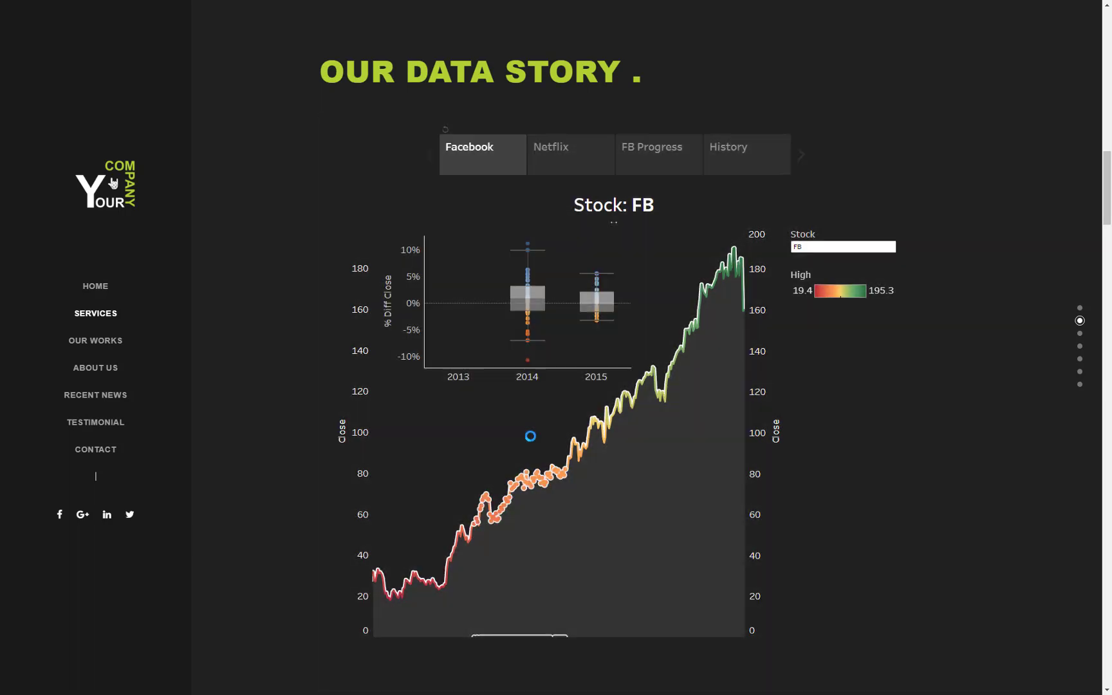
{"action": "left_click", "coordinate": [602, 170]}
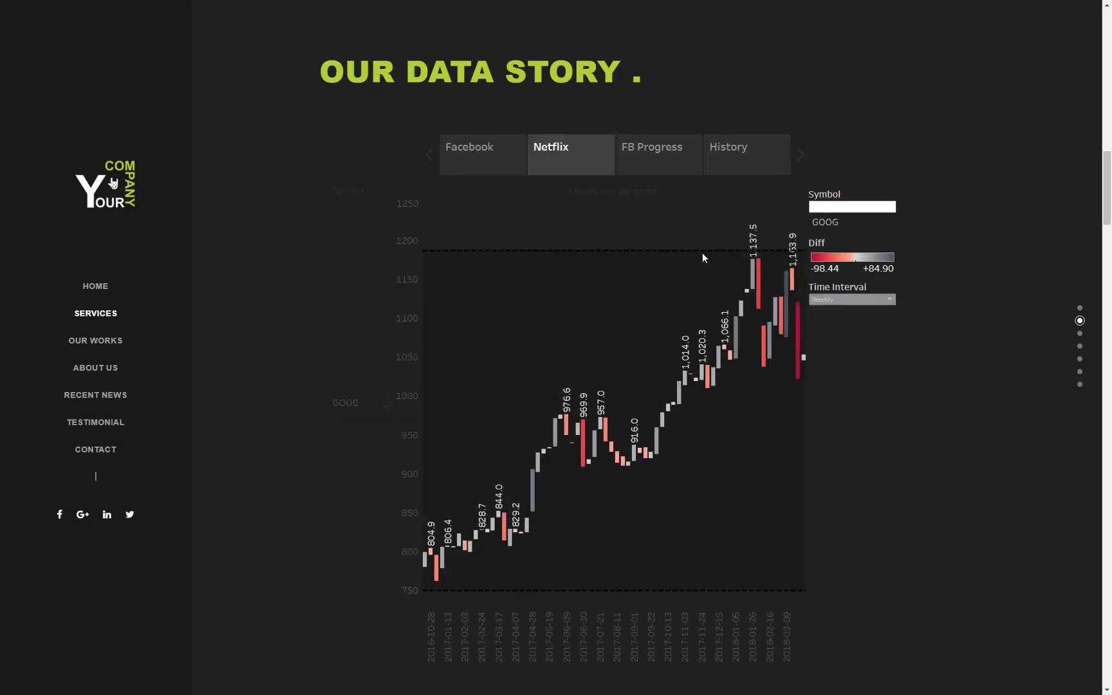
{"action": "mouse_move", "coordinate": [687, 380]}
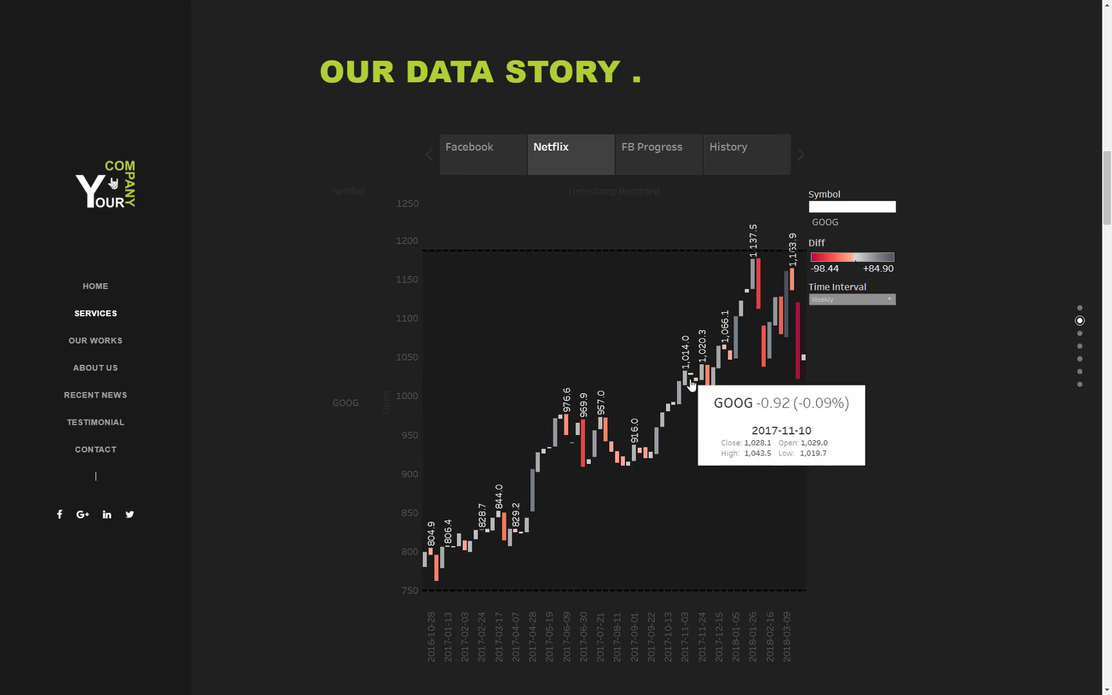
Highlight the late 2013 to early 2015 marks in FB Progress, clear the highlight, and return to the Facebook story point.
{"action": "left_click", "coordinate": [659, 164]}
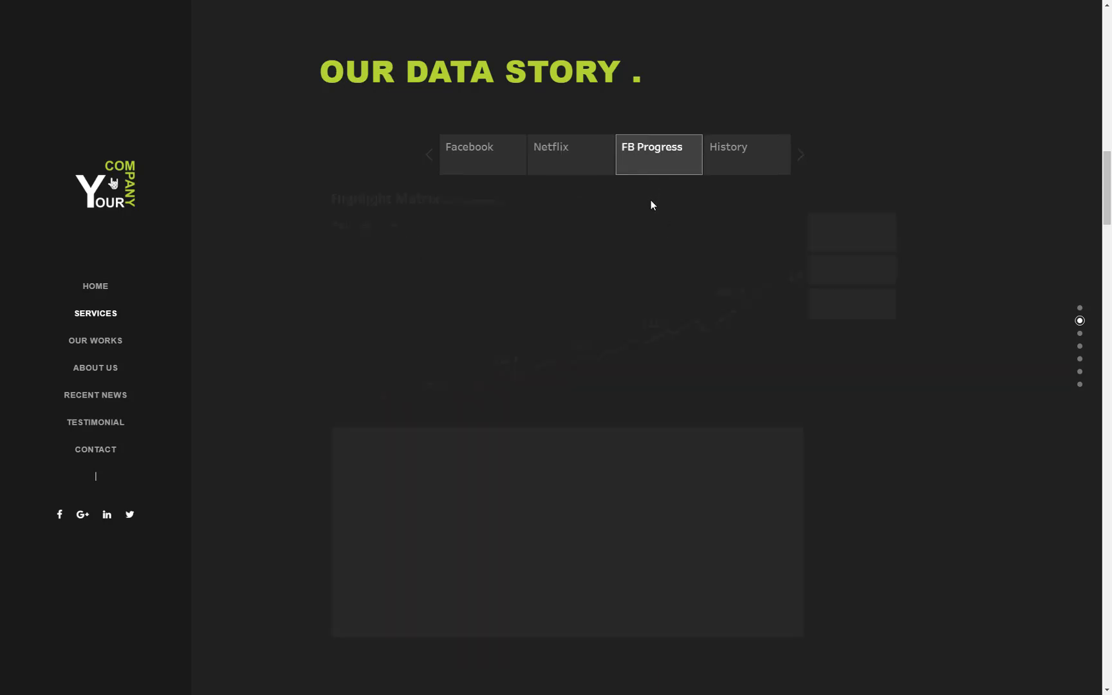
{"action": "left_click_drag", "start_coordinate": [482, 327], "coordinate": [574, 391]}
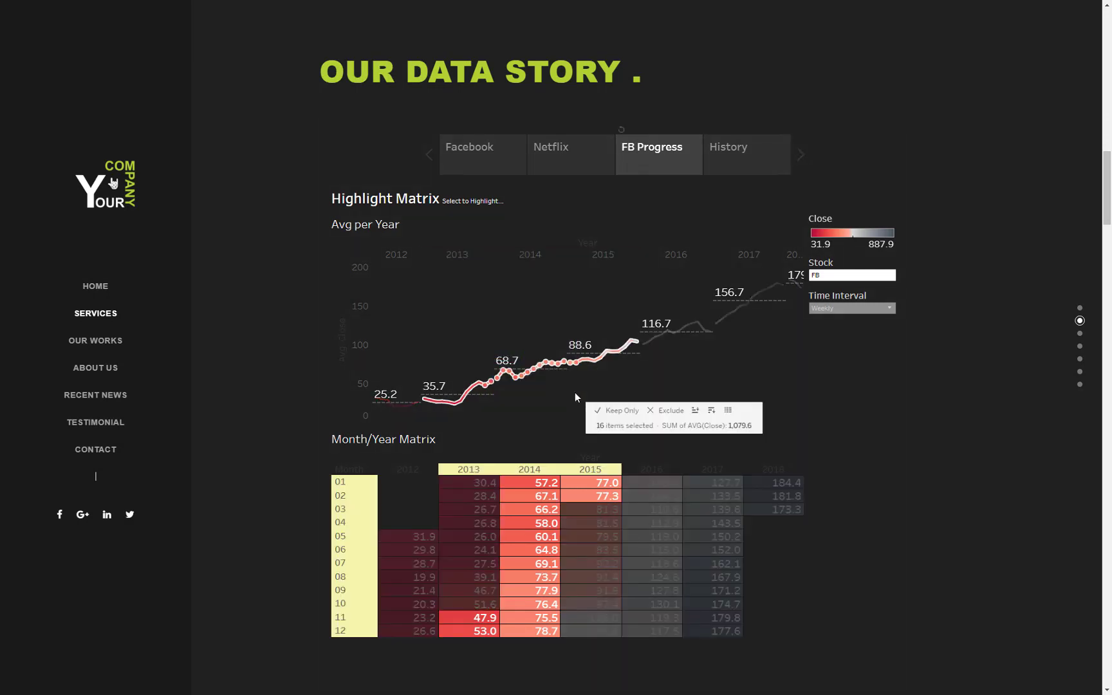
{"action": "left_click", "coordinate": [563, 312]}
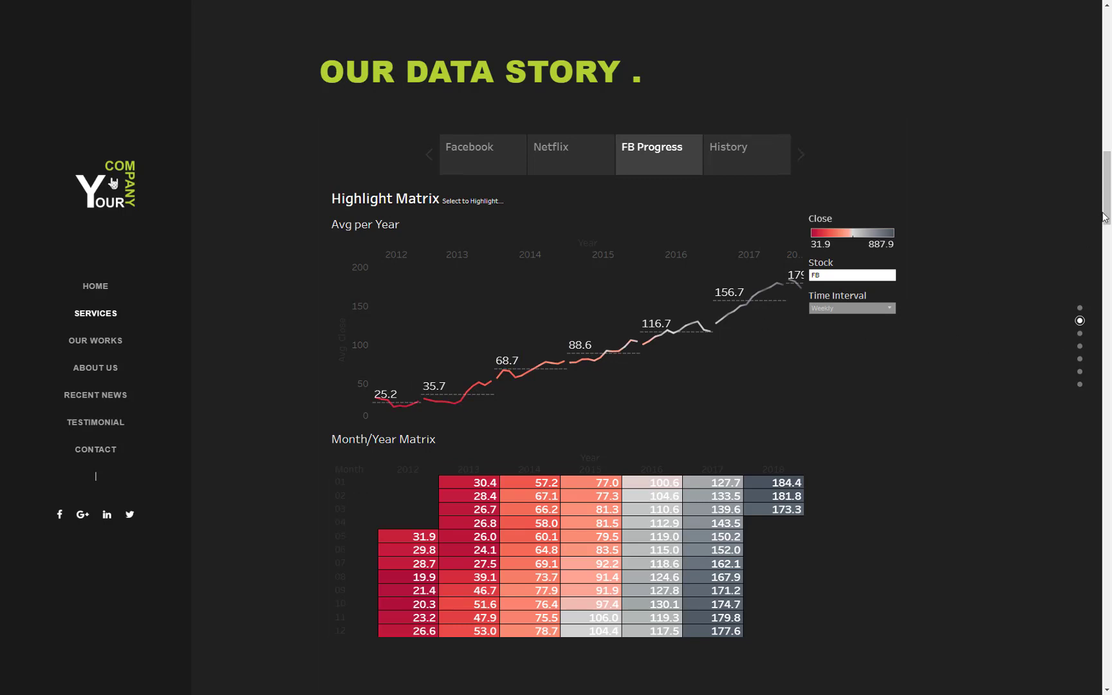
{"action": "scroll", "coordinate": [978, 319], "scroll_direction": "down", "scroll_amount": 1}
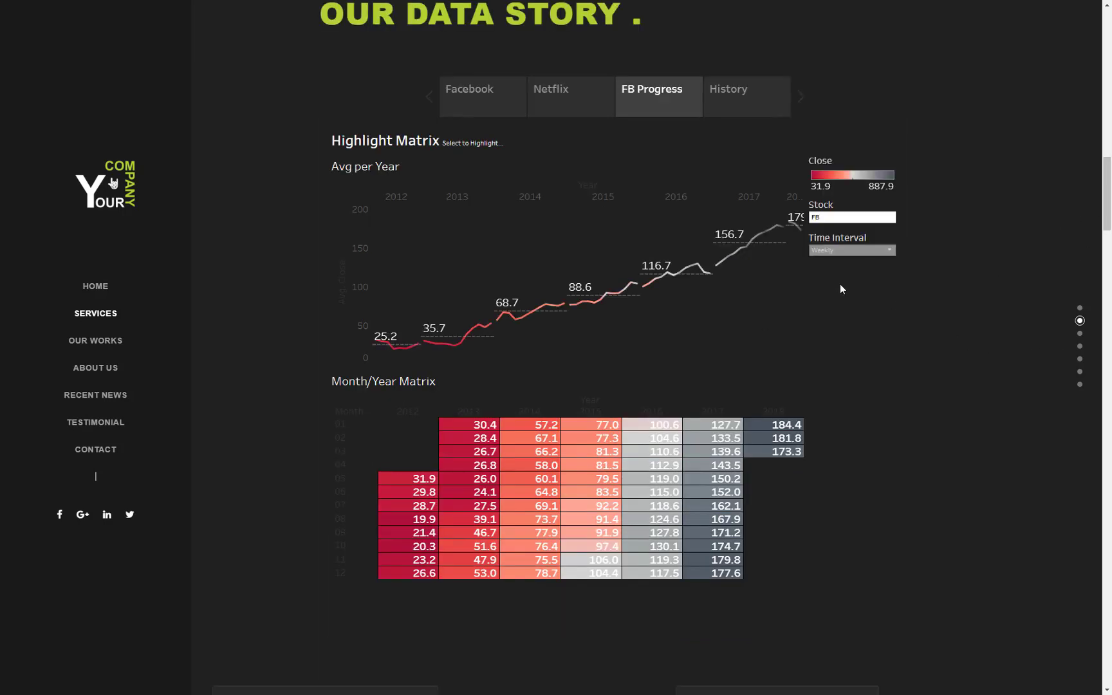
{"action": "left_click", "coordinate": [505, 113]}
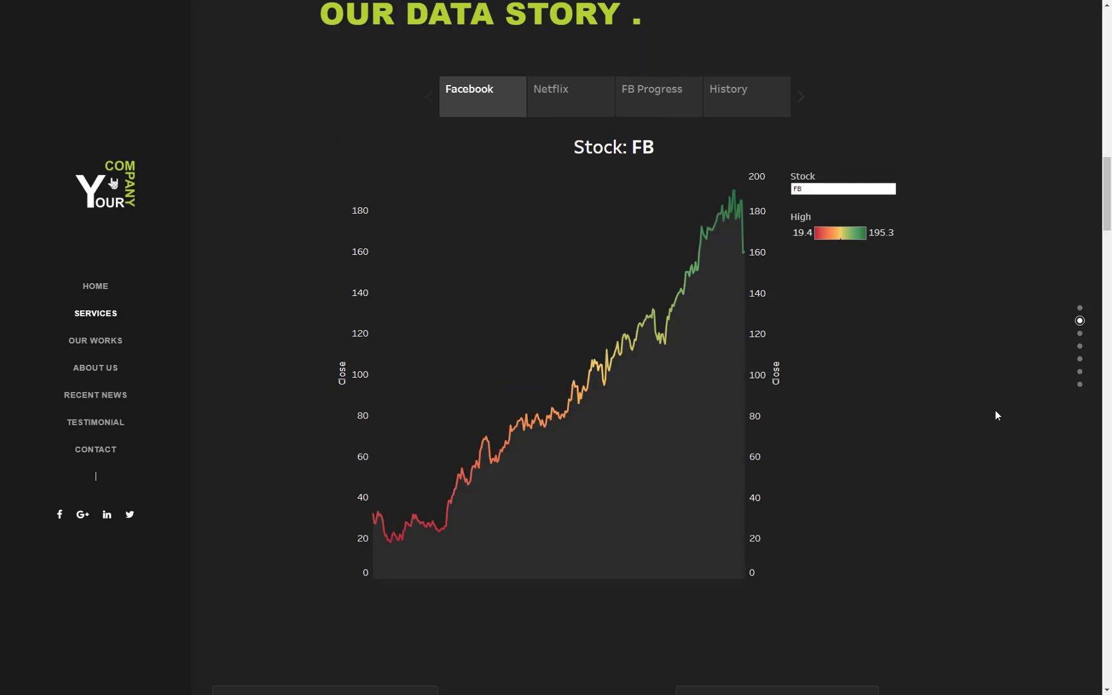